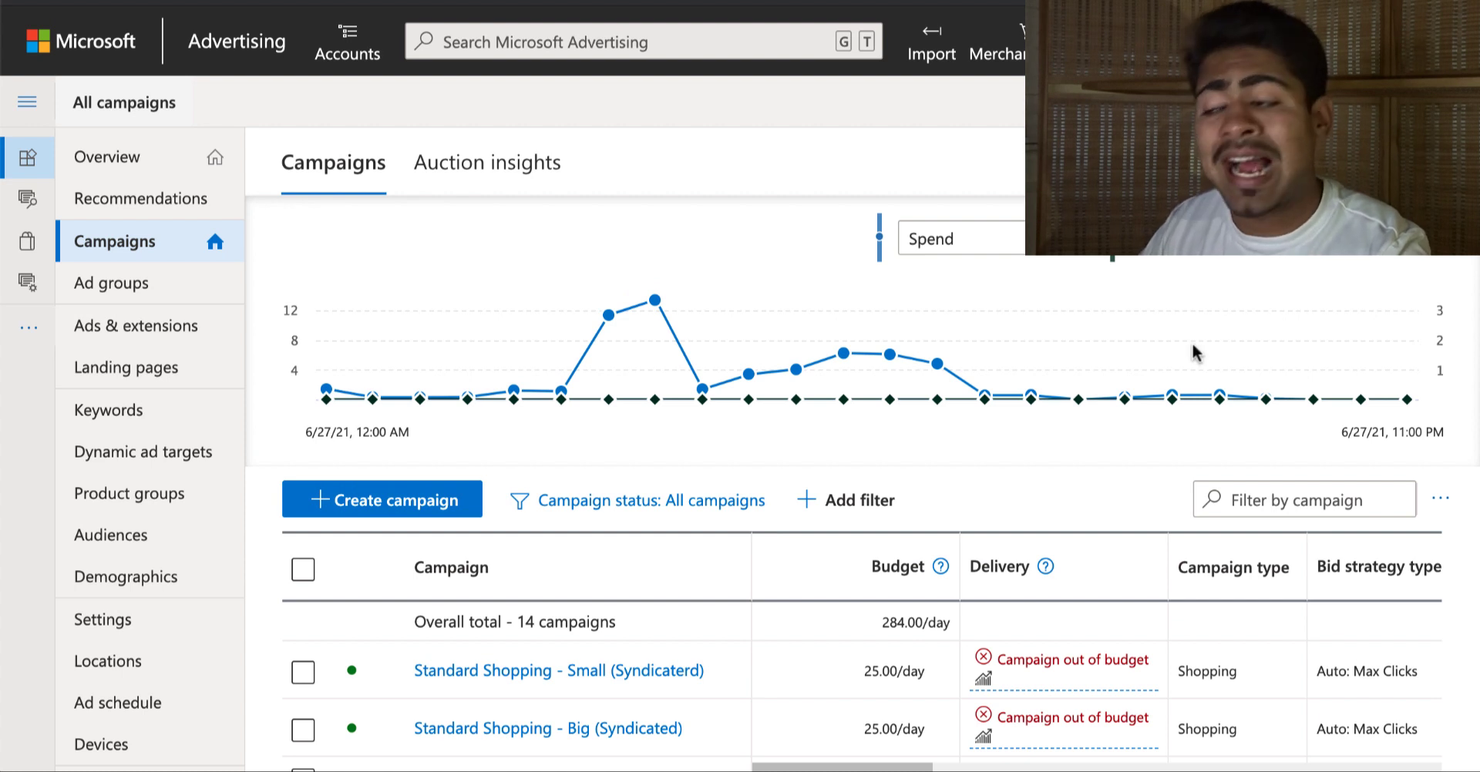
Step: Switch the report date range to the 'This month' preset, June 1 to 27, 2021
scroll(1163, 416, "down", 2)
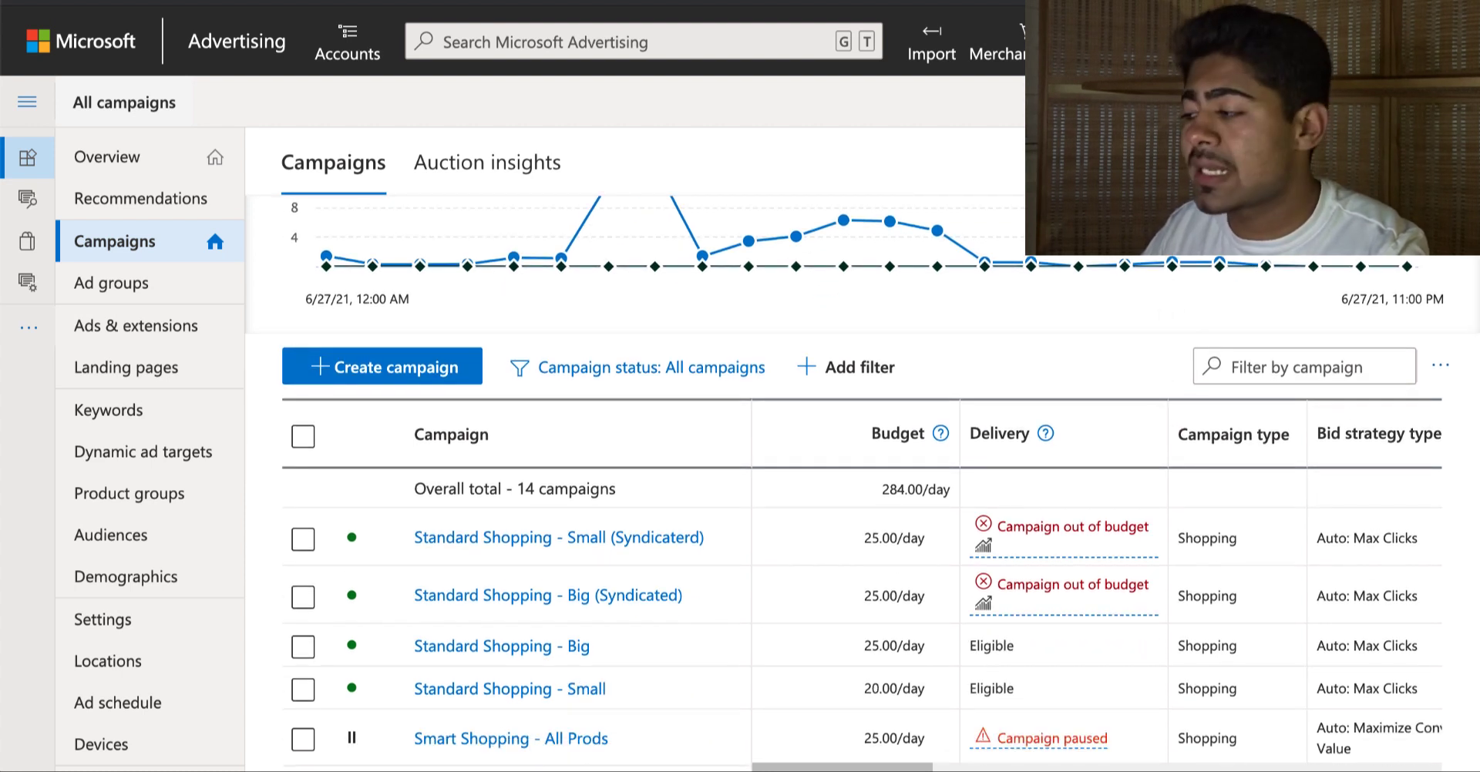
left_click(1349, 163)
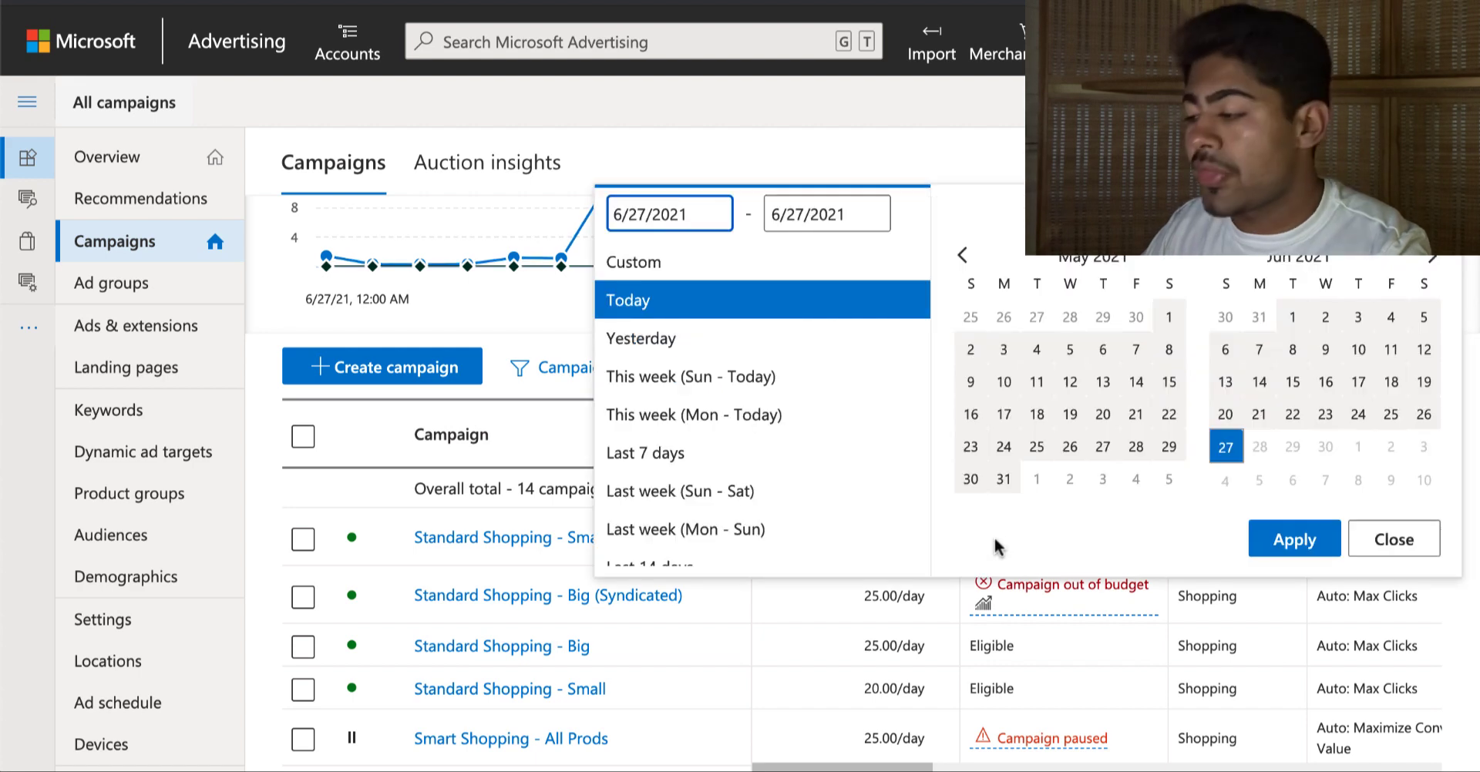
scroll(896, 472, "down", 2)
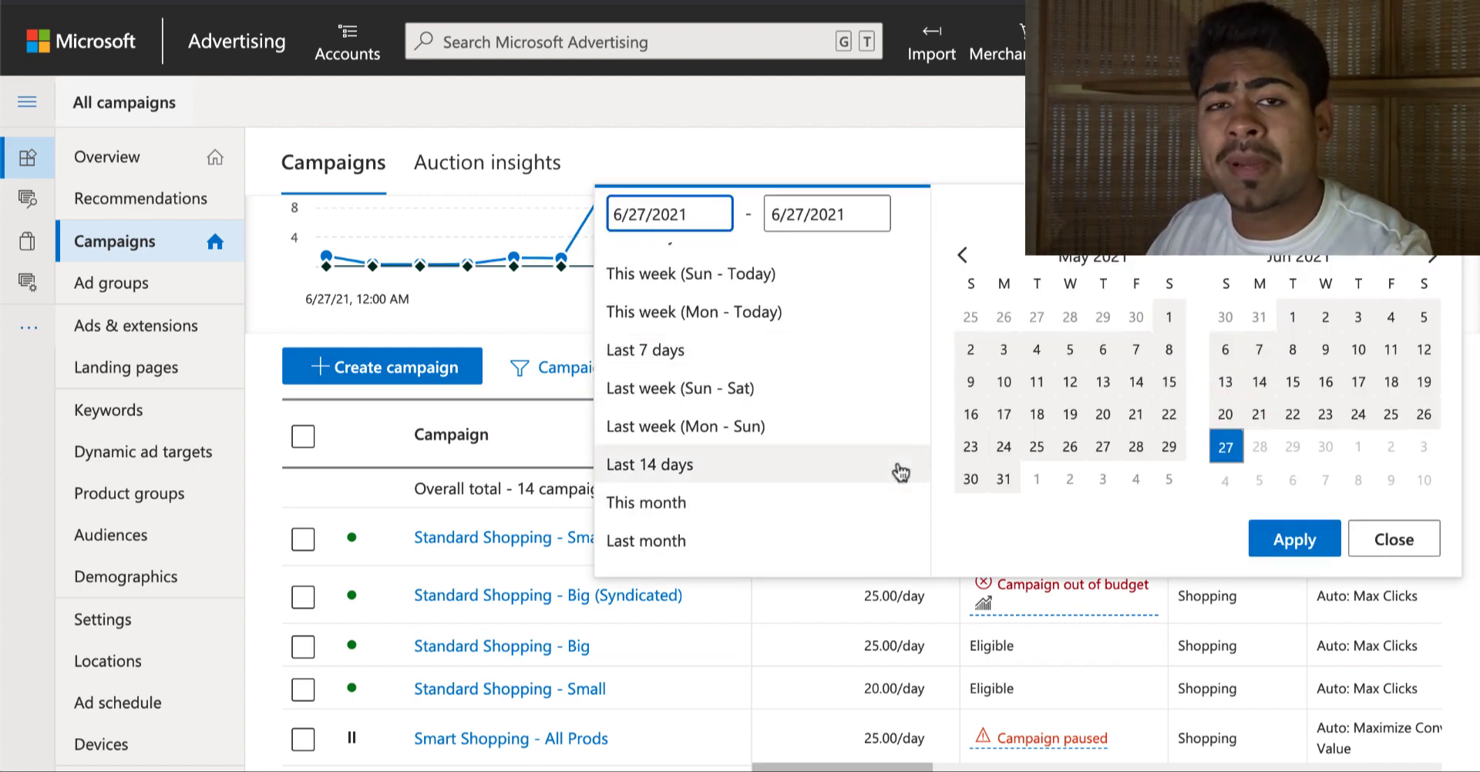
scroll(898, 469, "down", 1)
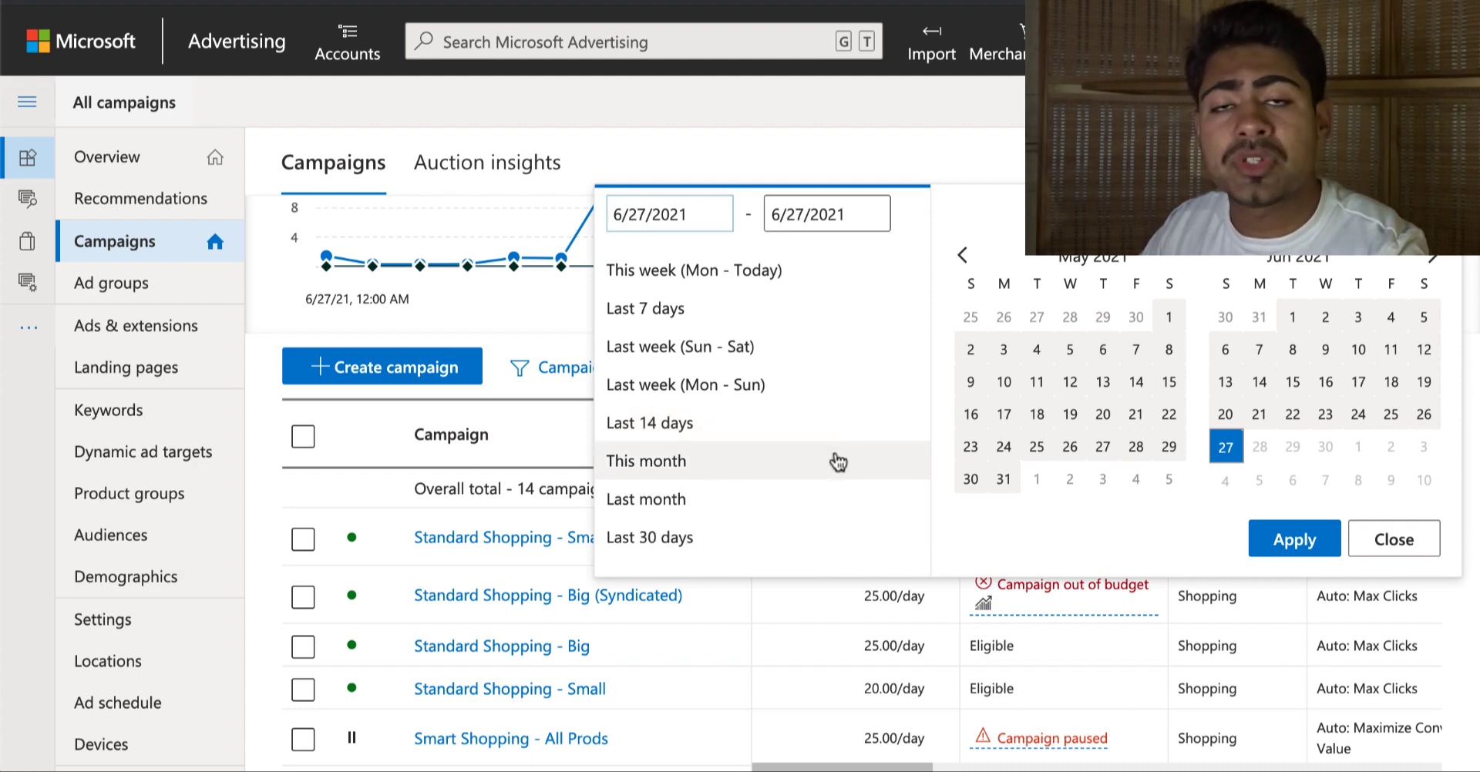
left_click(837, 461)
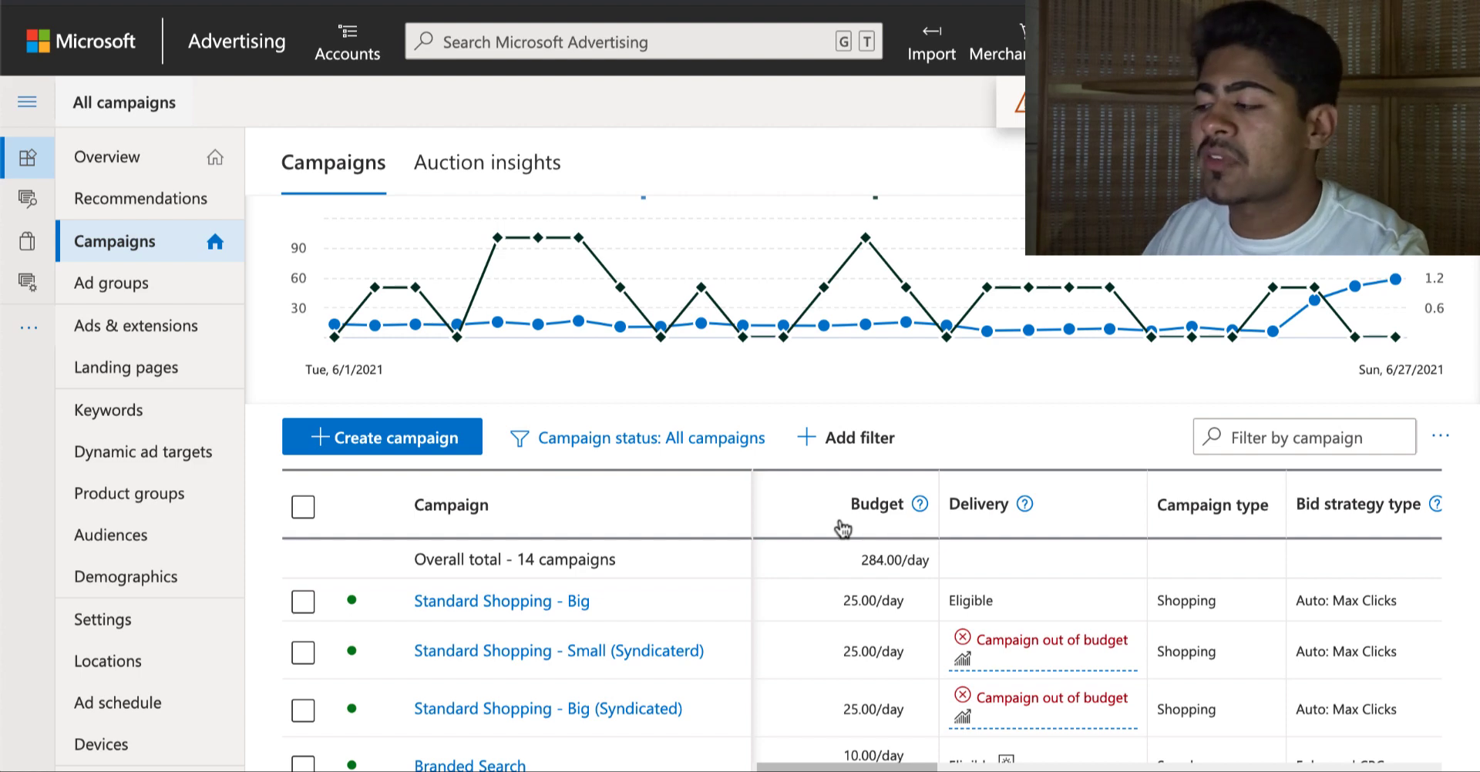
scroll(950, 497, "down", 2)
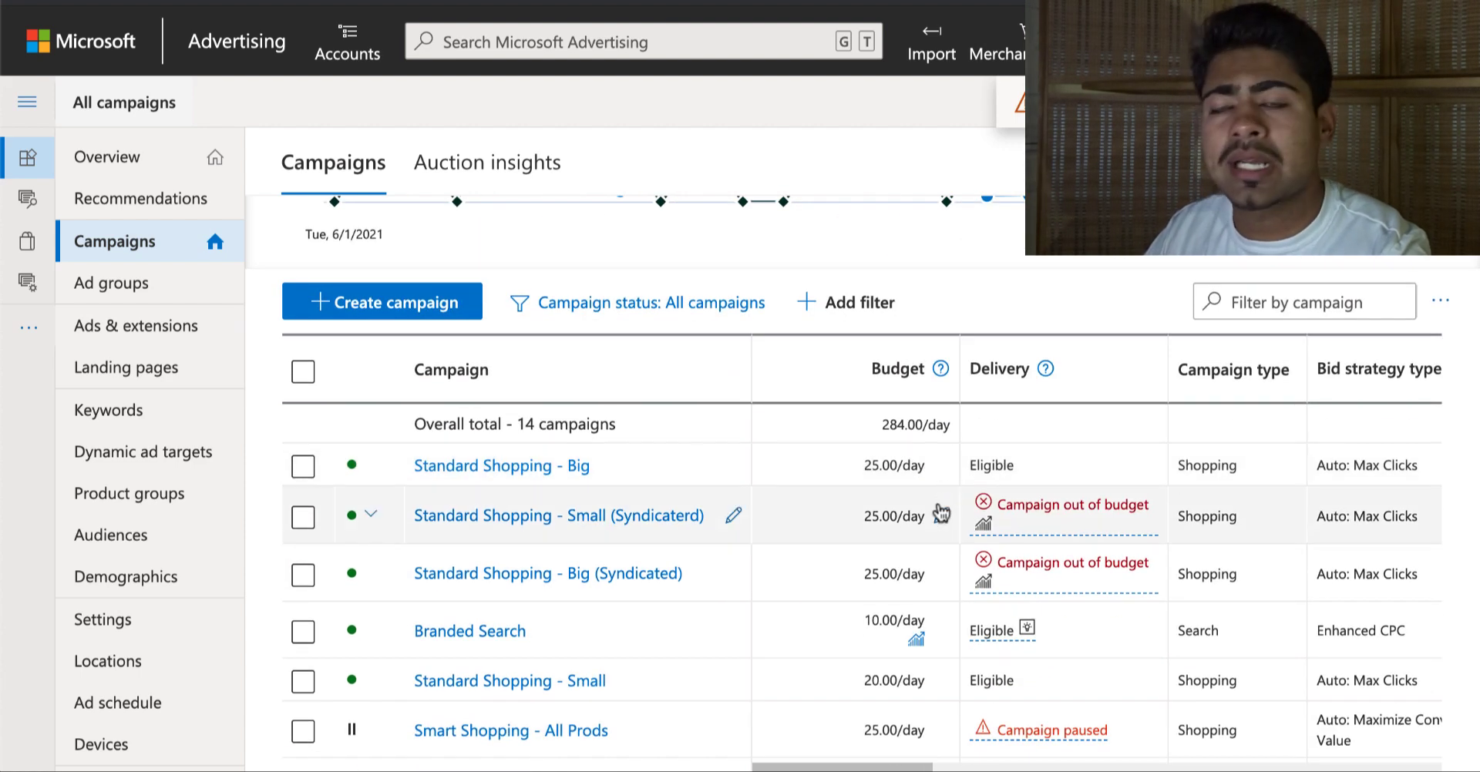
scroll(947, 501, "right", 3)
mouse_move(940, 508)
scroll(940, 507, "right", 1)
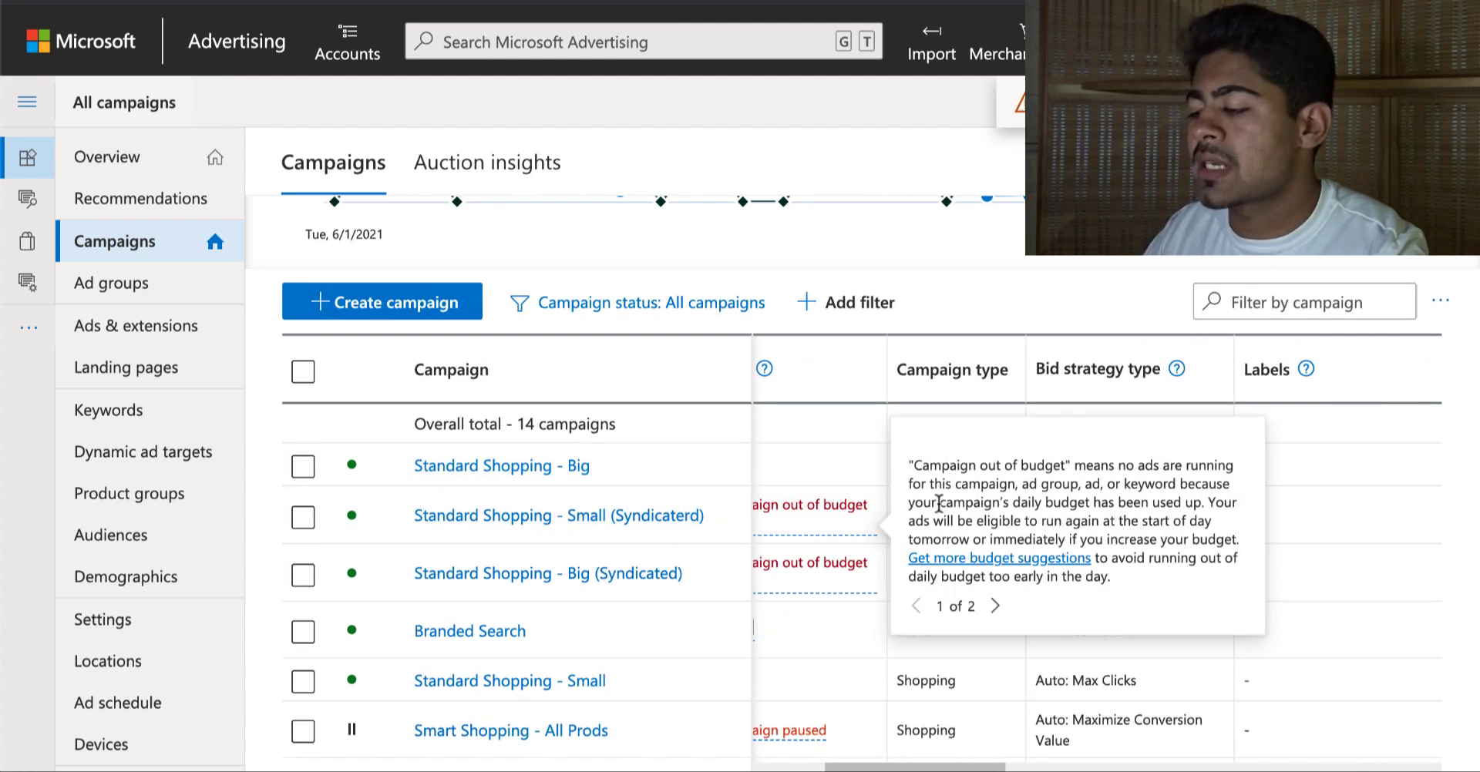
scroll(844, 623, "right", 9)
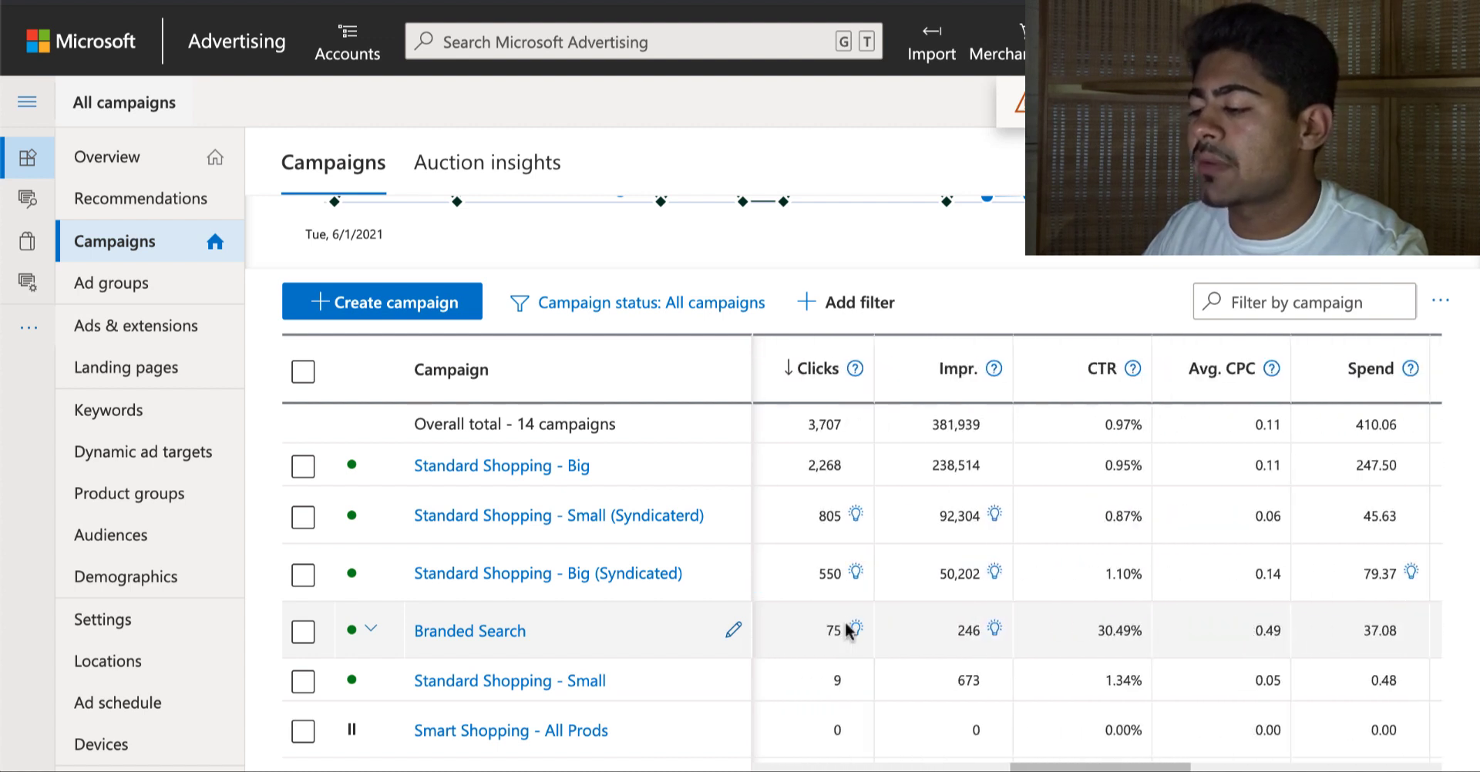
scroll(848, 630, "right", 4)
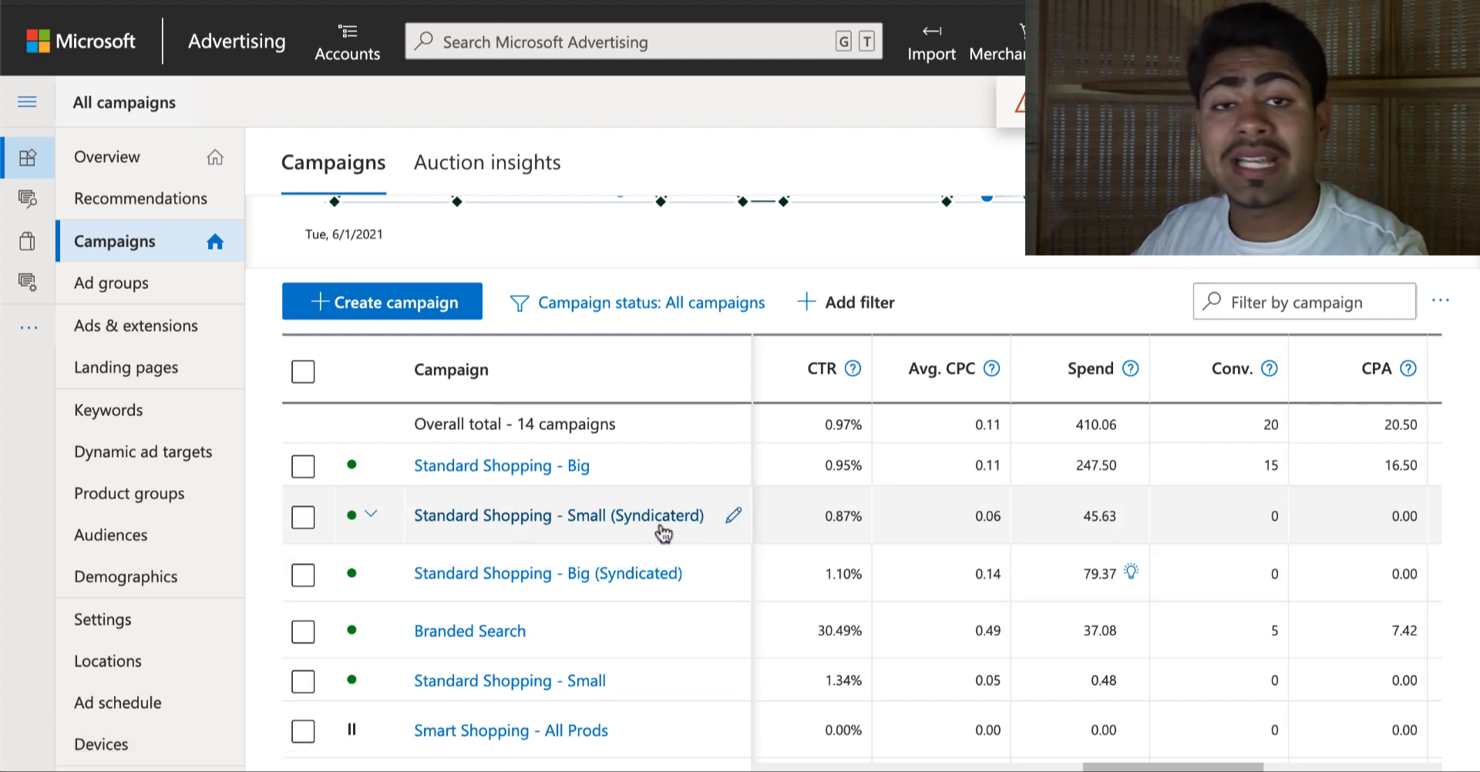
scroll(551, 538, "right", 1)
scroll(550, 534, "right", 5)
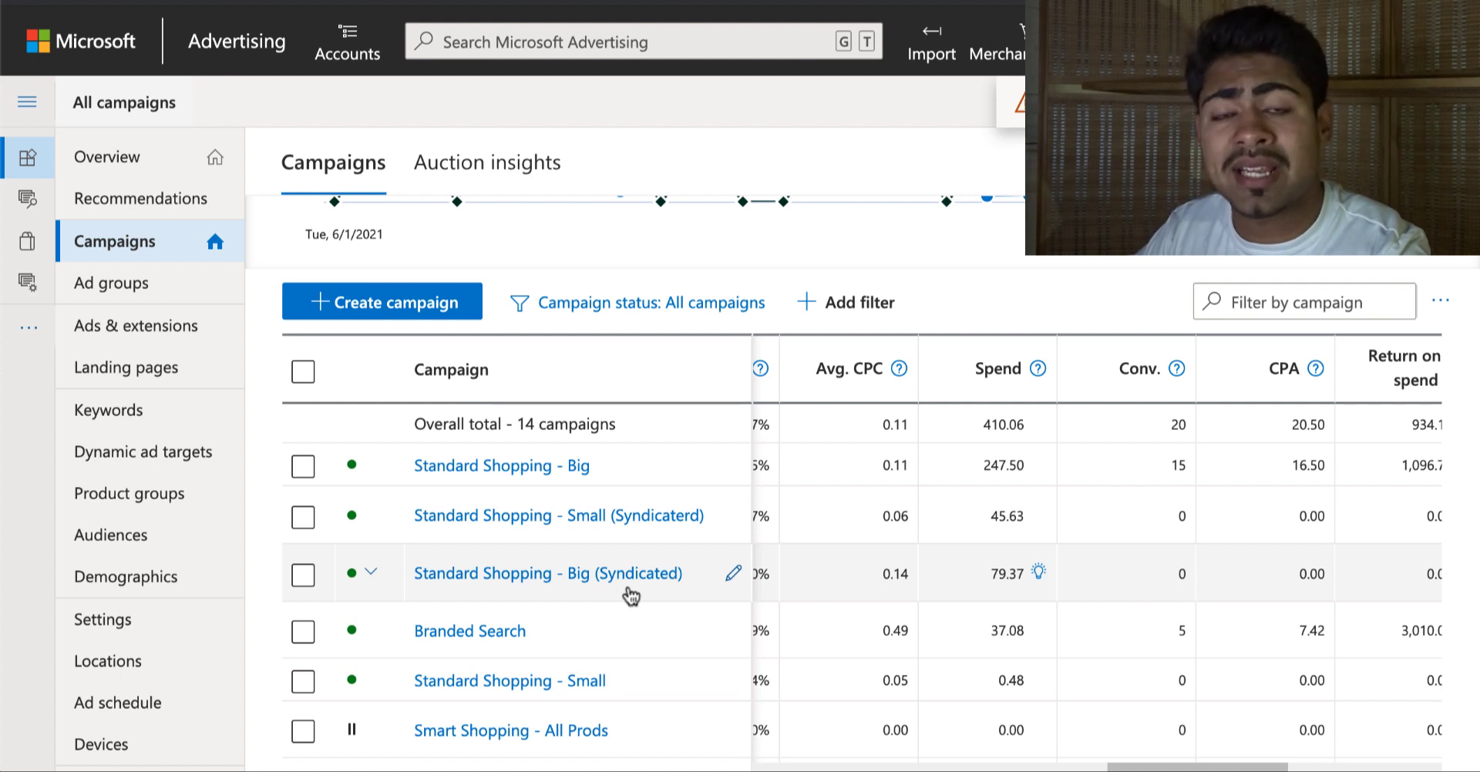
scroll(686, 624, "right", 1)
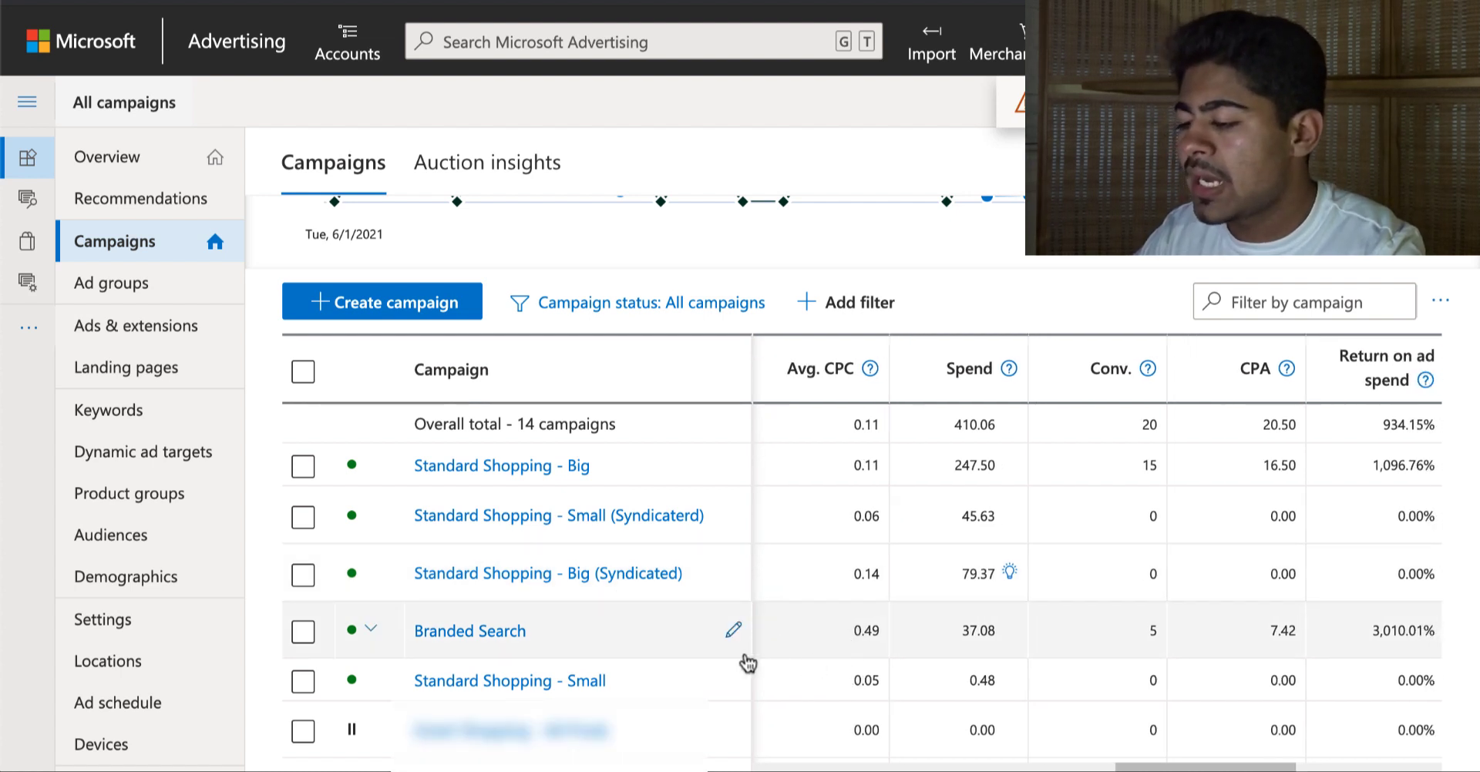
scroll(582, 654, "down", 1)
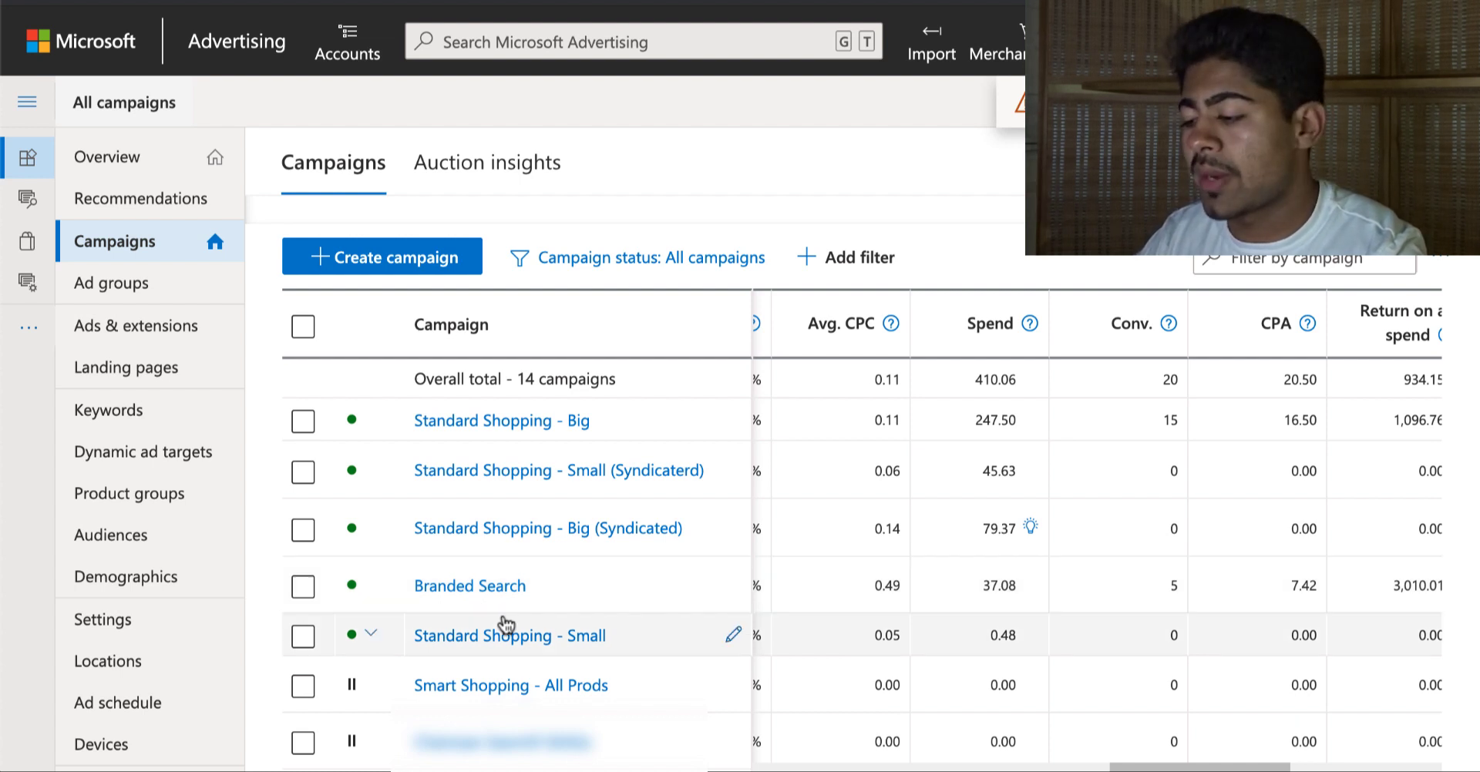
scroll(532, 616, "down", 1)
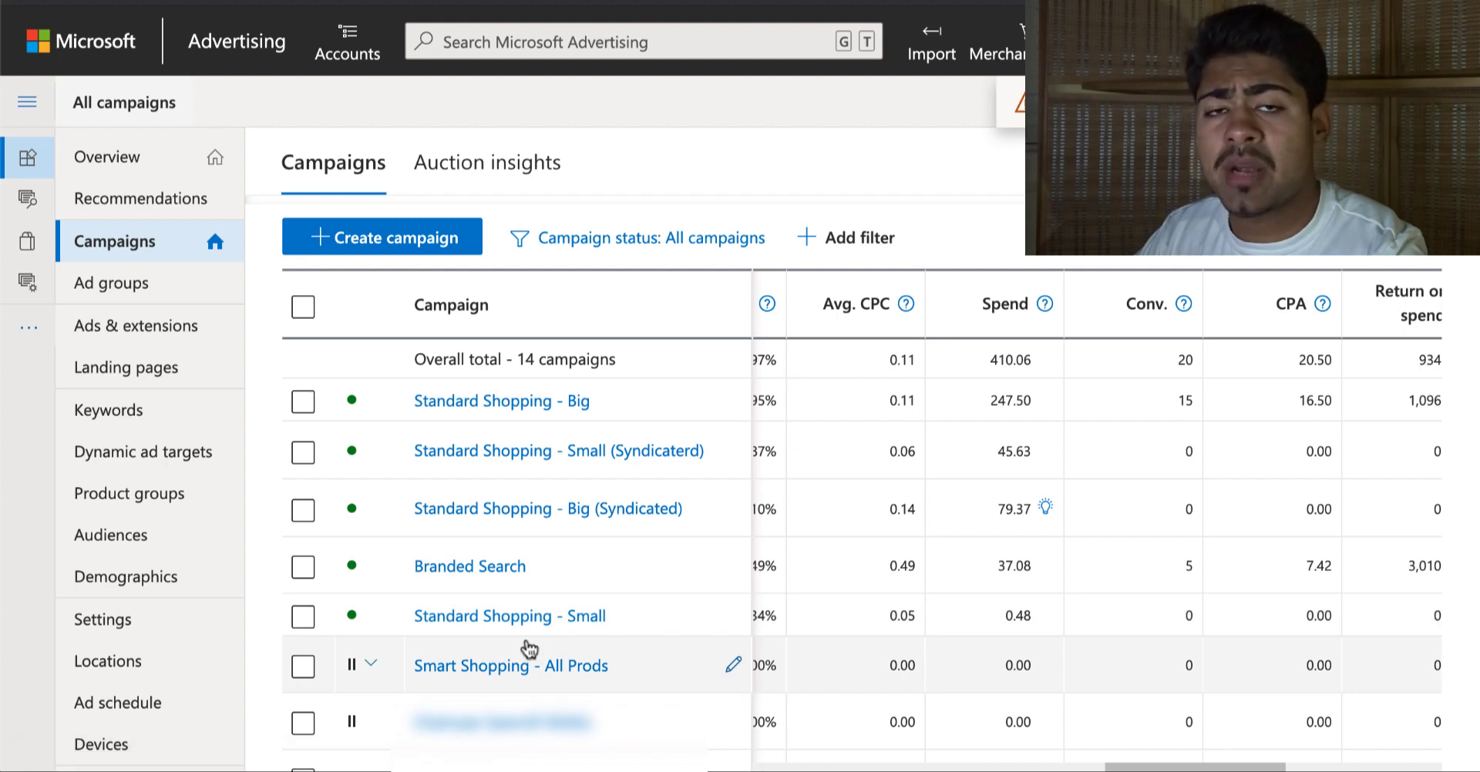
scroll(865, 523, "right", 1)
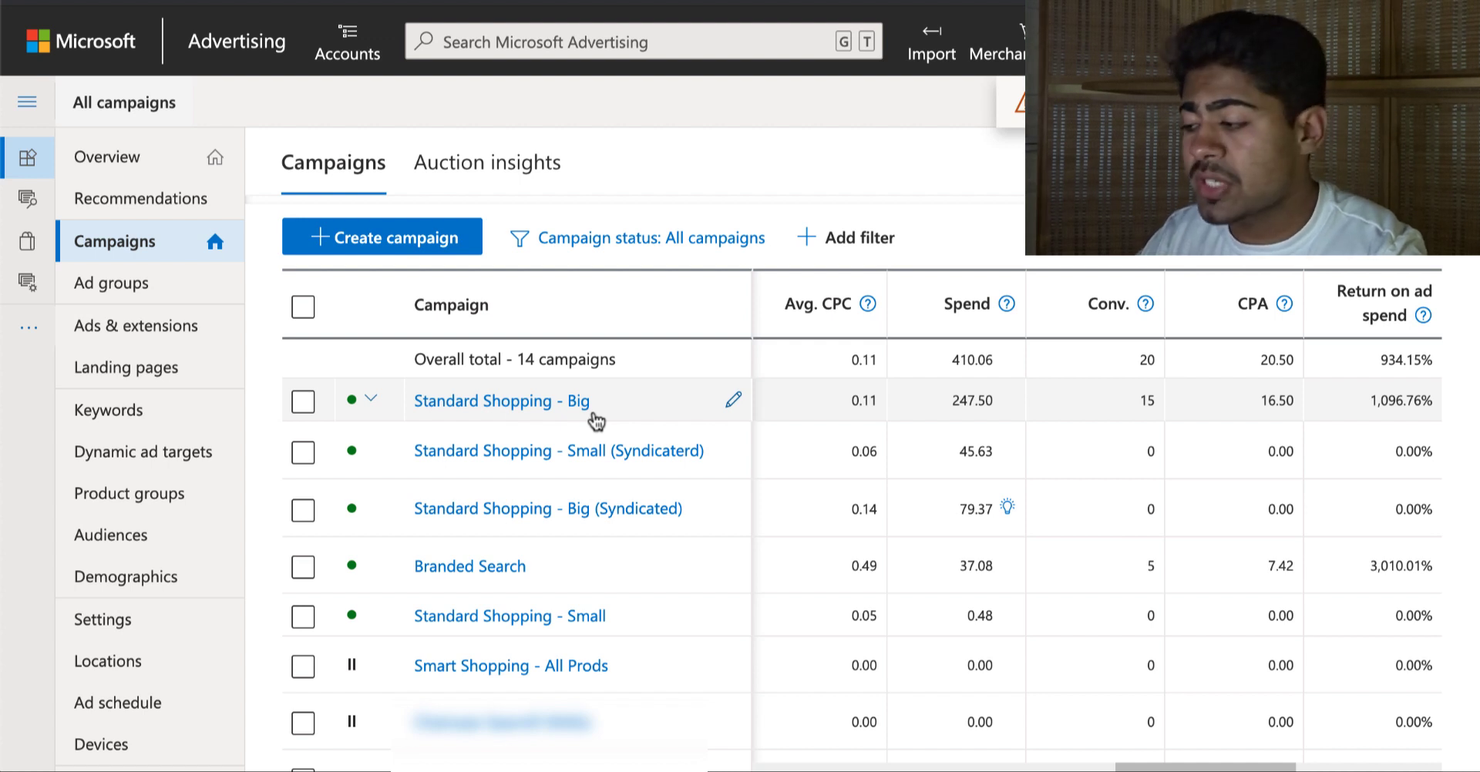
Step: Review Standard Shopping - Big's 247.50 spend in the June campaign table
double_click(977, 400)
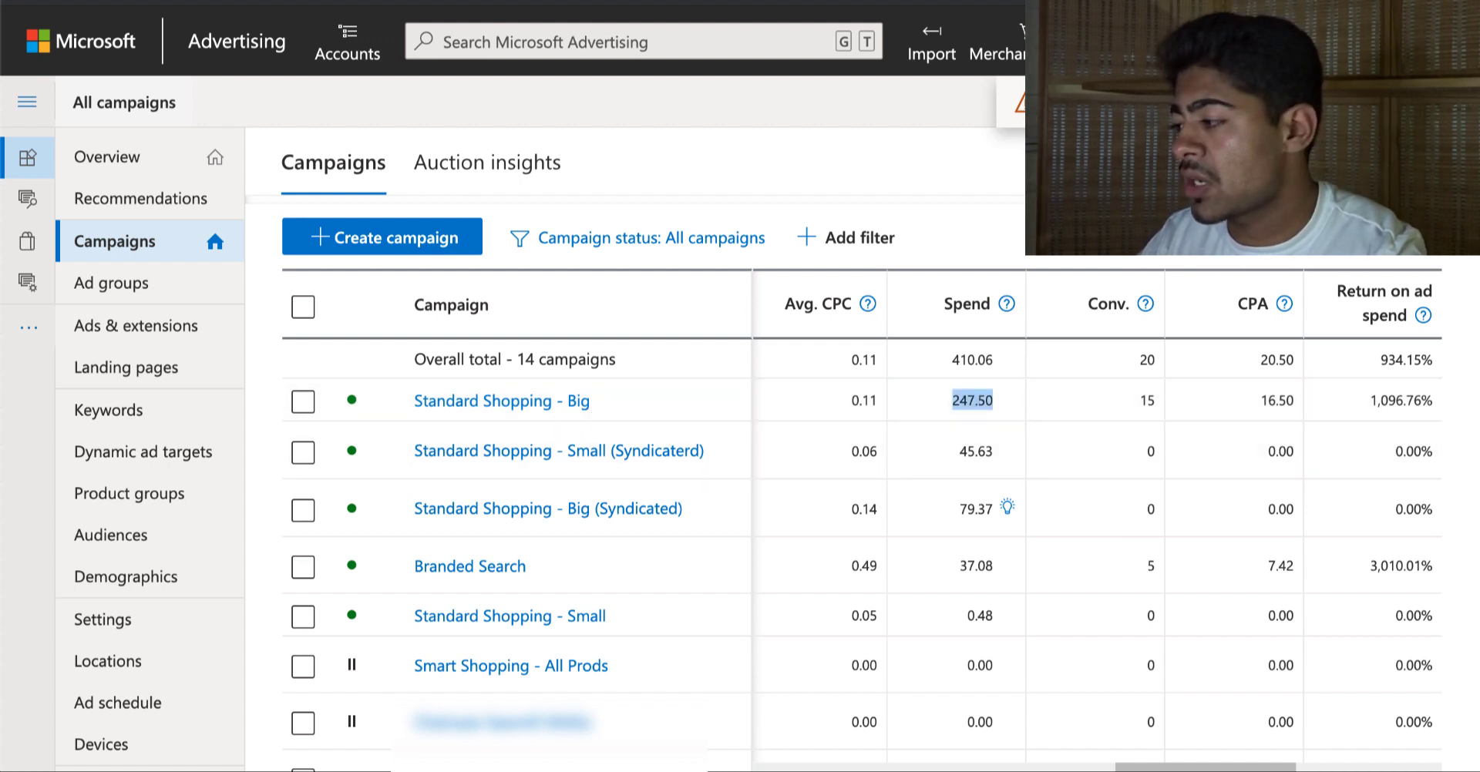
scroll(1033, 486, "left", 5)
scroll(1004, 475, "left", 8)
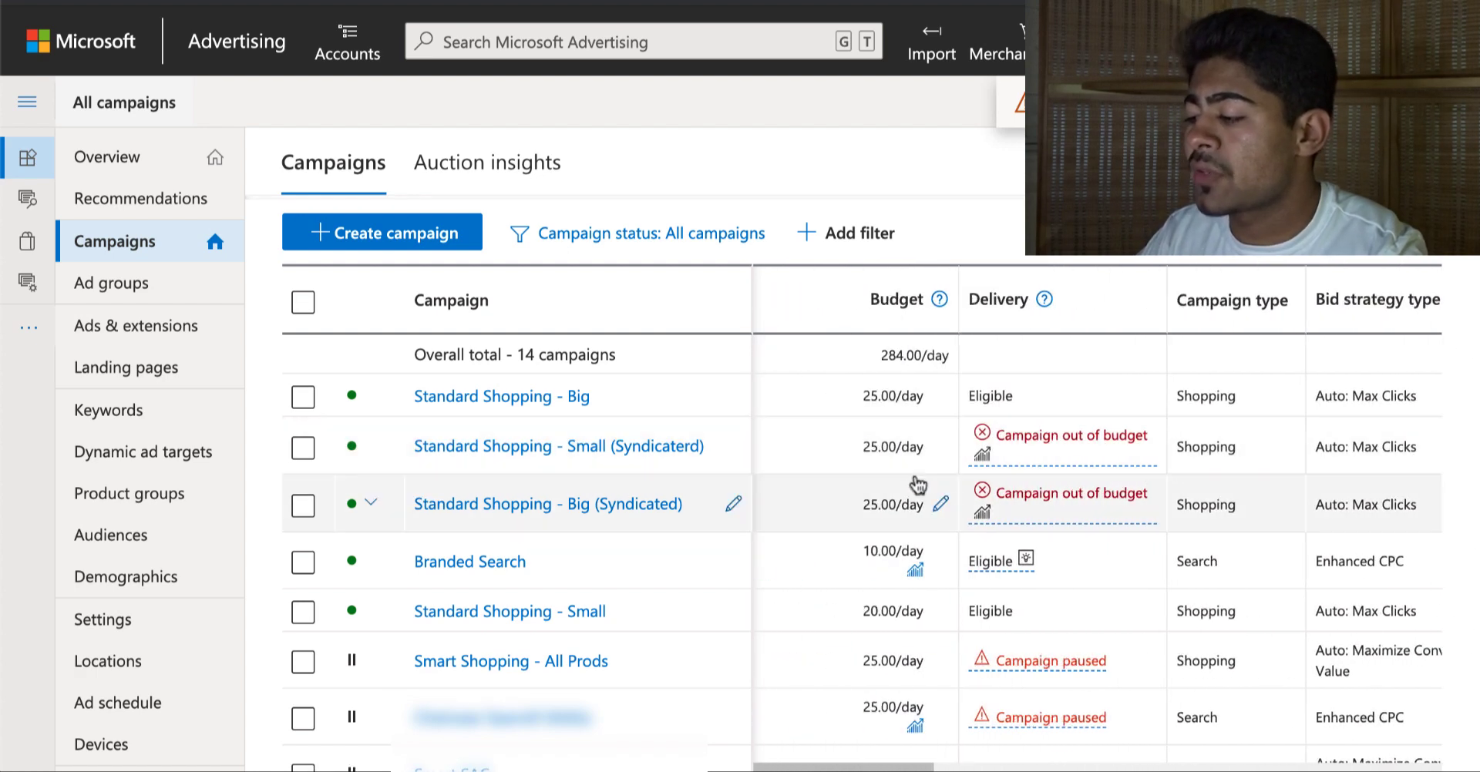
scroll(916, 442, "down", 3)
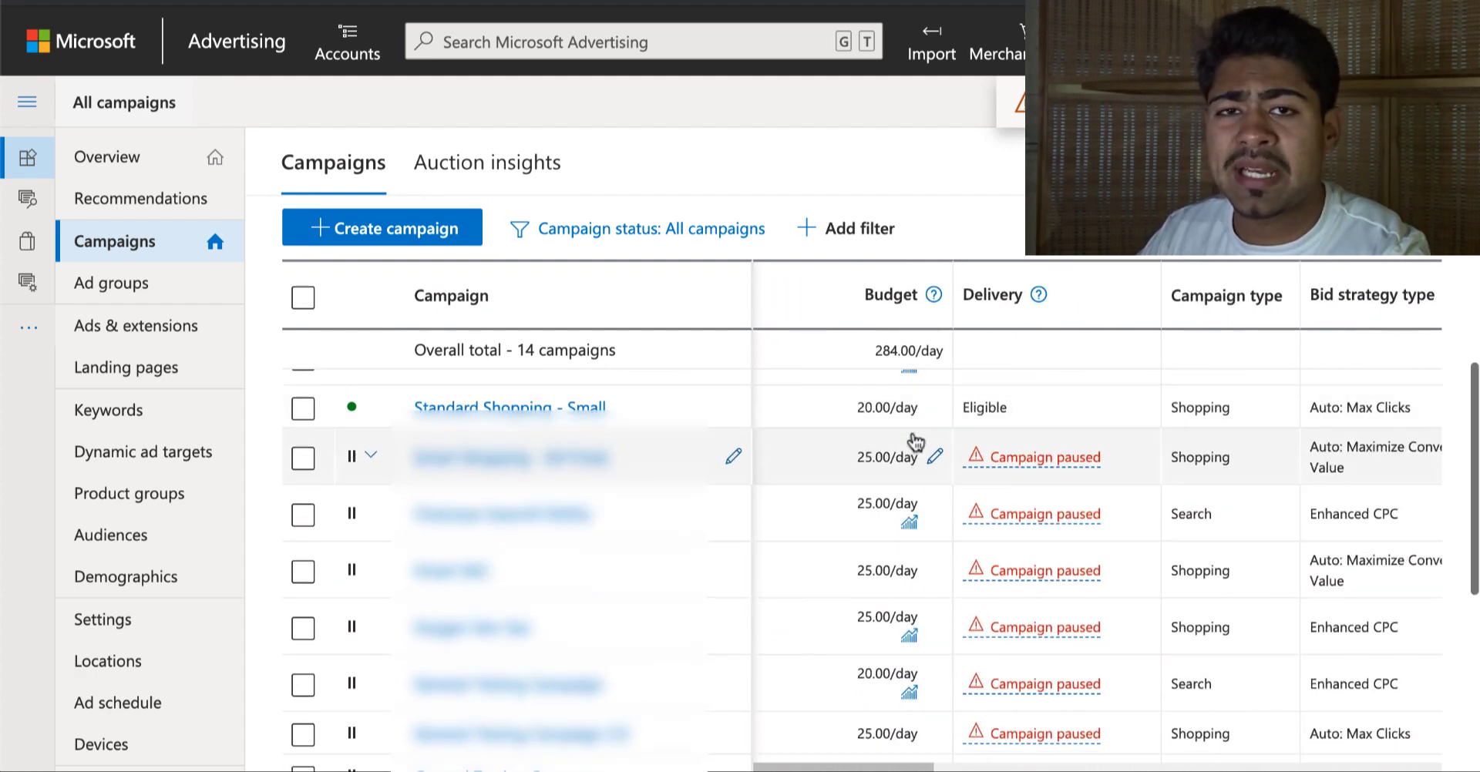
scroll(916, 441, "down", 1)
scroll(912, 432, "right", 10)
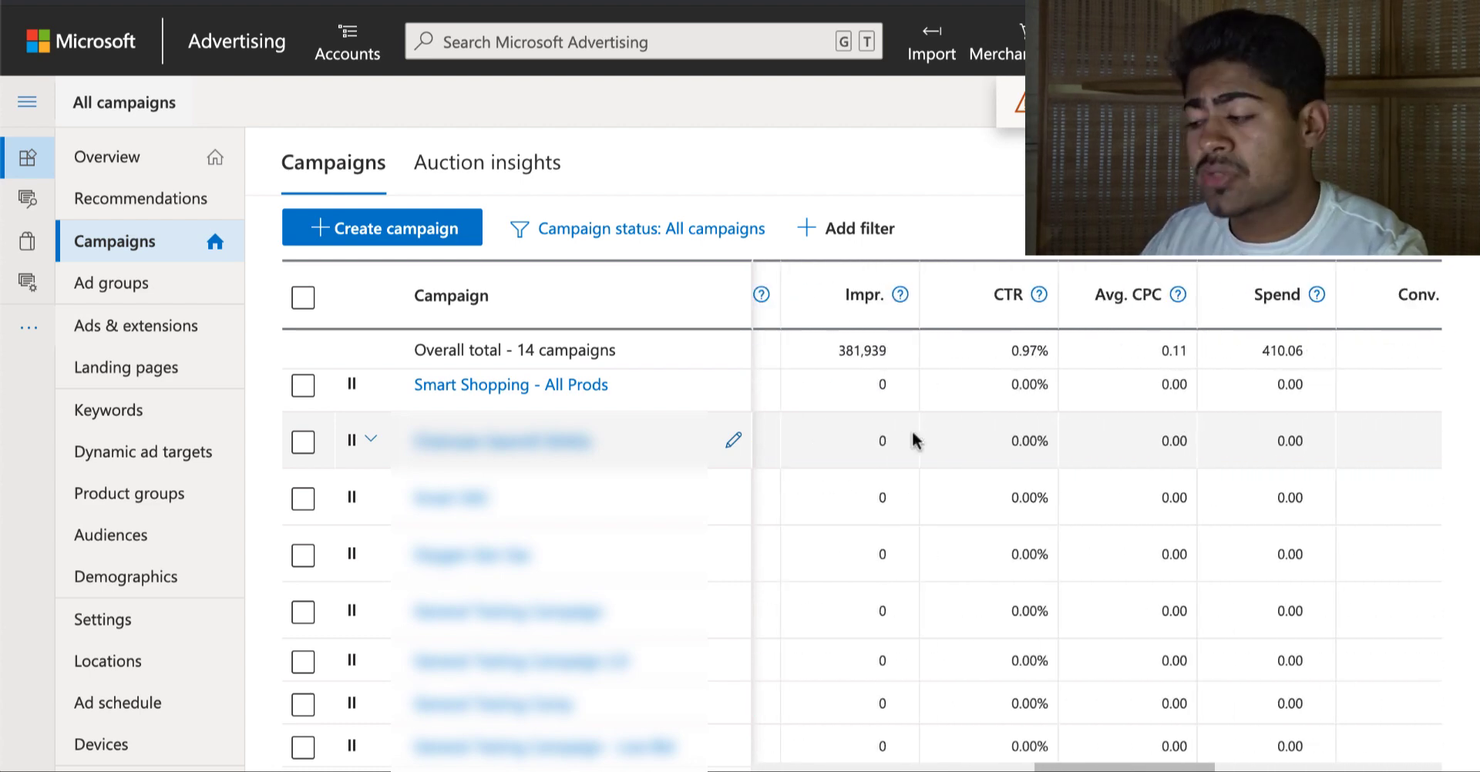
scroll(912, 441, "right", 7)
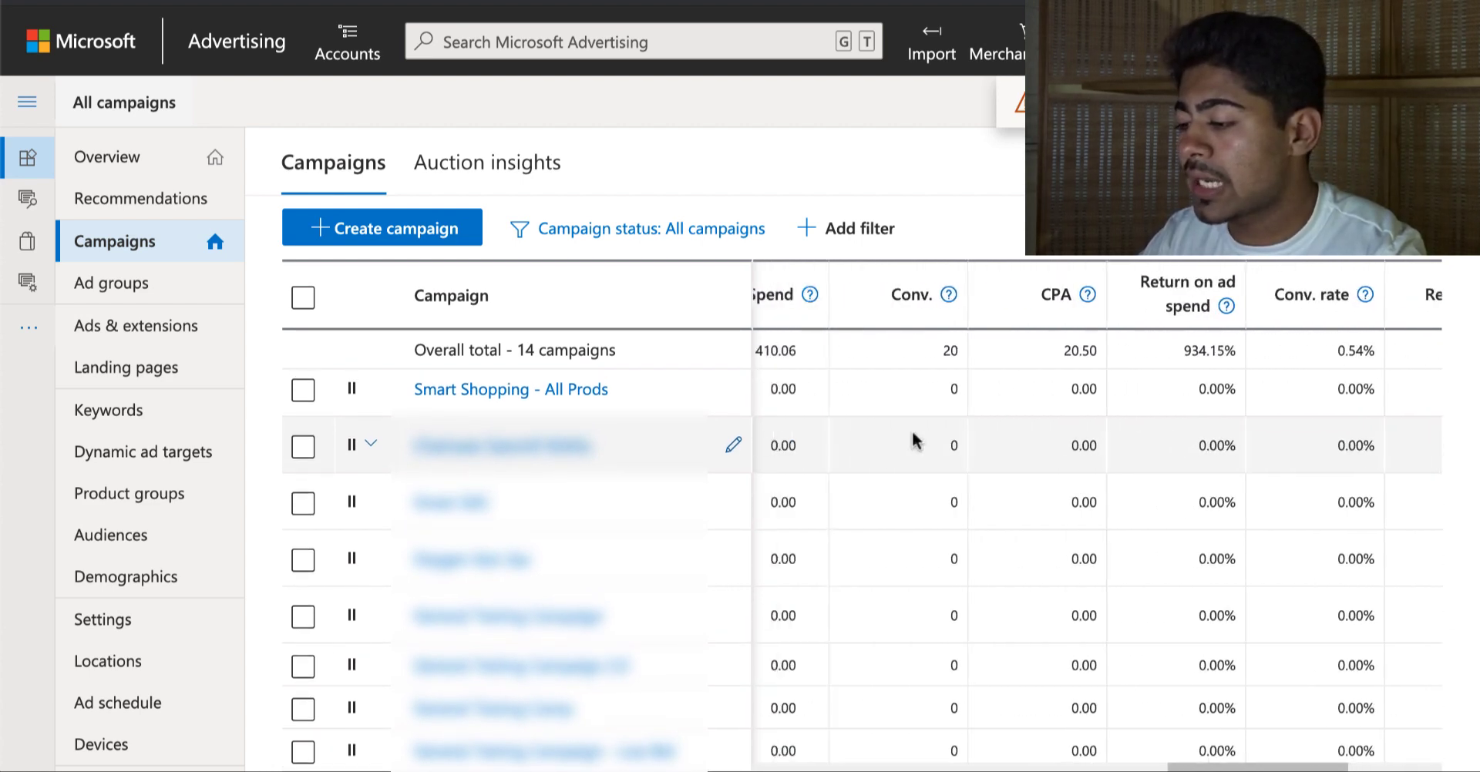
scroll(912, 441, "left", 4)
scroll(912, 441, "up", 2)
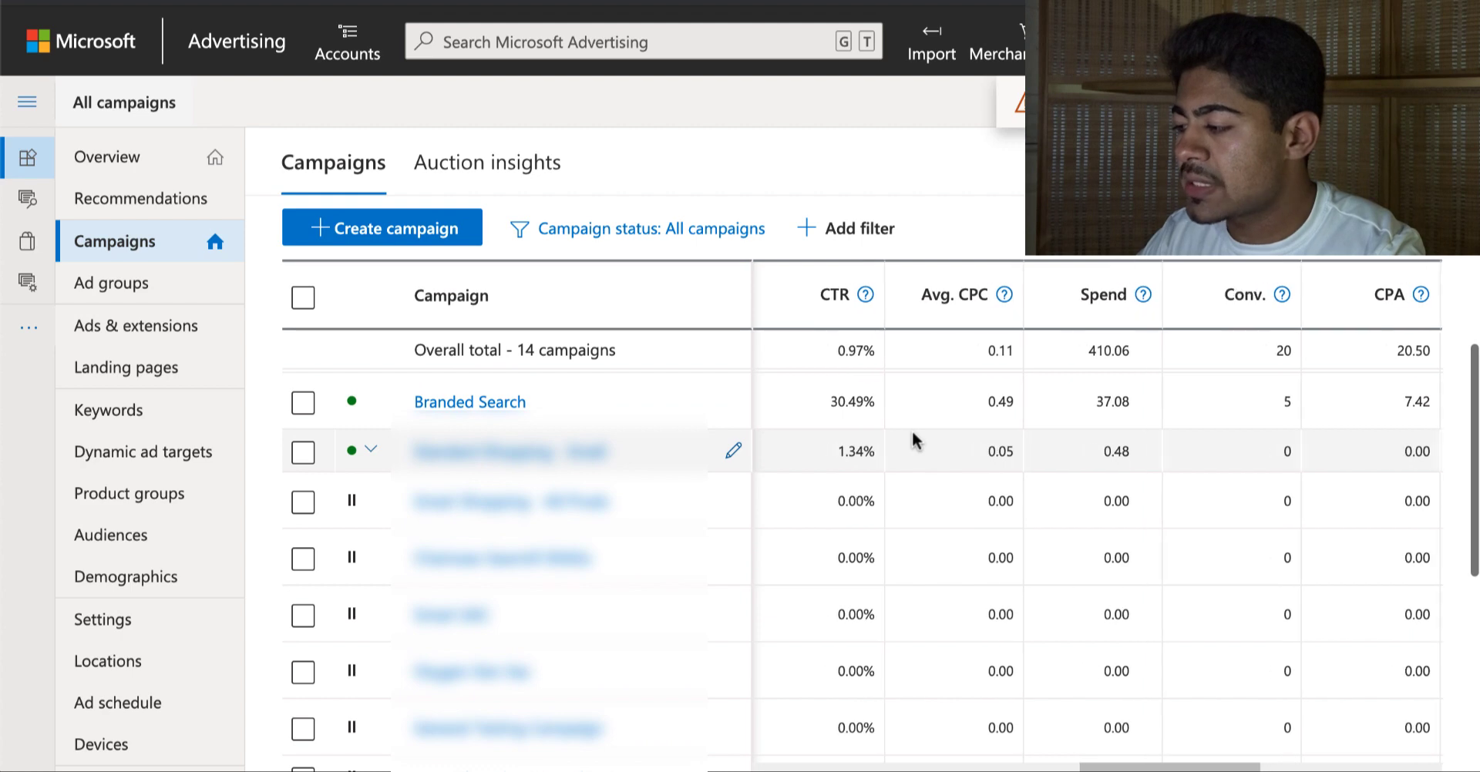
scroll(913, 432, "up", 5)
scroll(912, 431, "right", 2)
double_click(1014, 482)
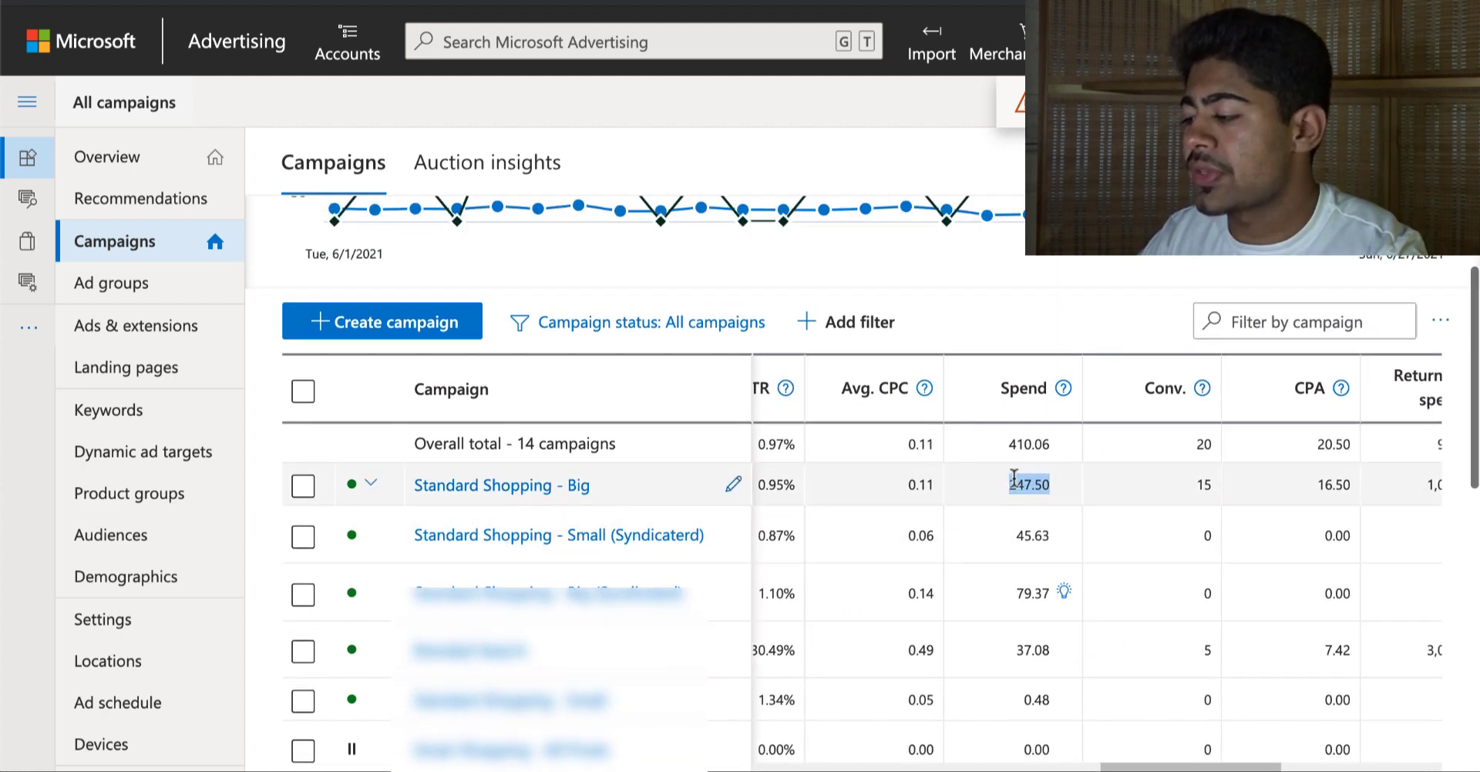
Step: Check its 15 conversions and 2,714.47 revenue, then select the Standard Shopping - Big row
scroll(1014, 478, "right", 2)
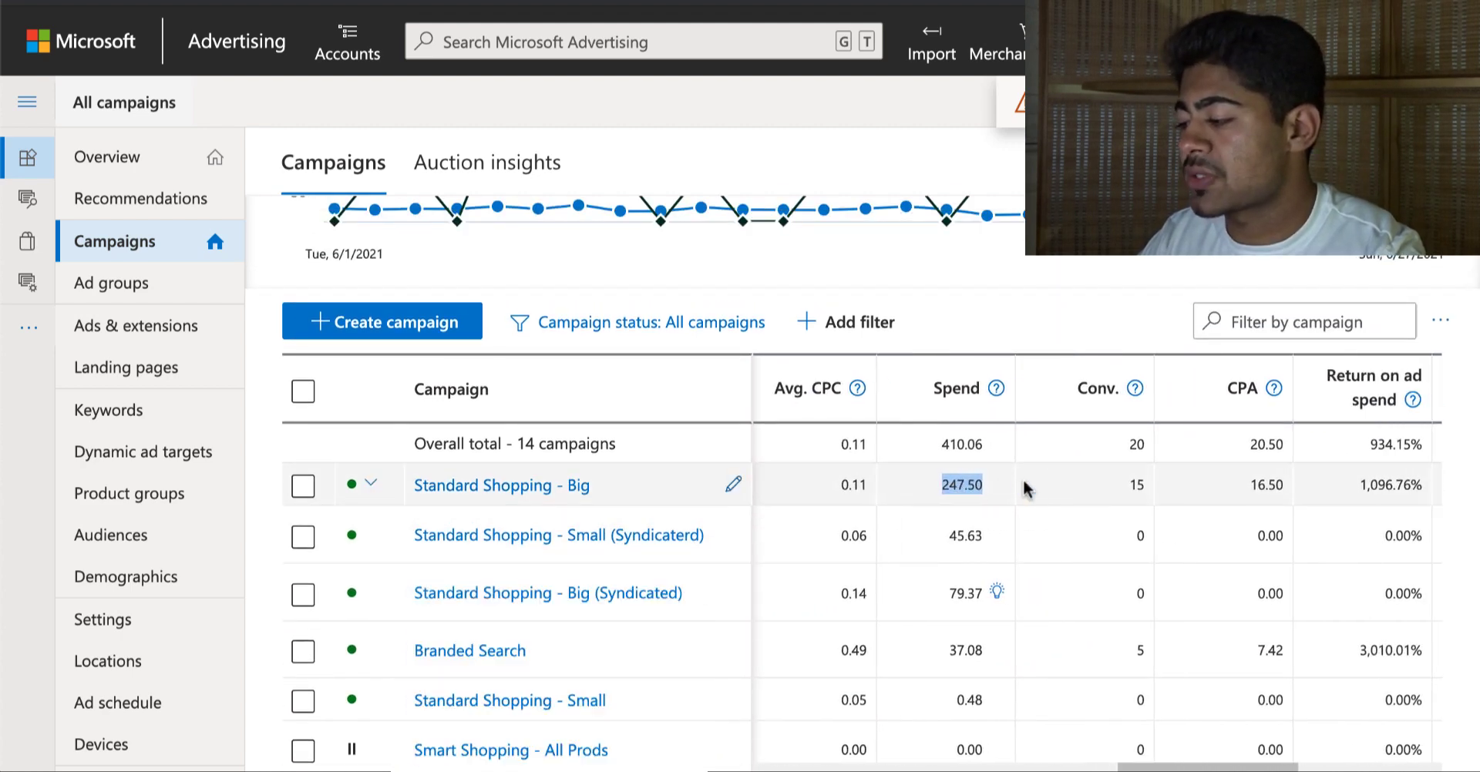
scroll(953, 493, "right", 3)
double_click(957, 484)
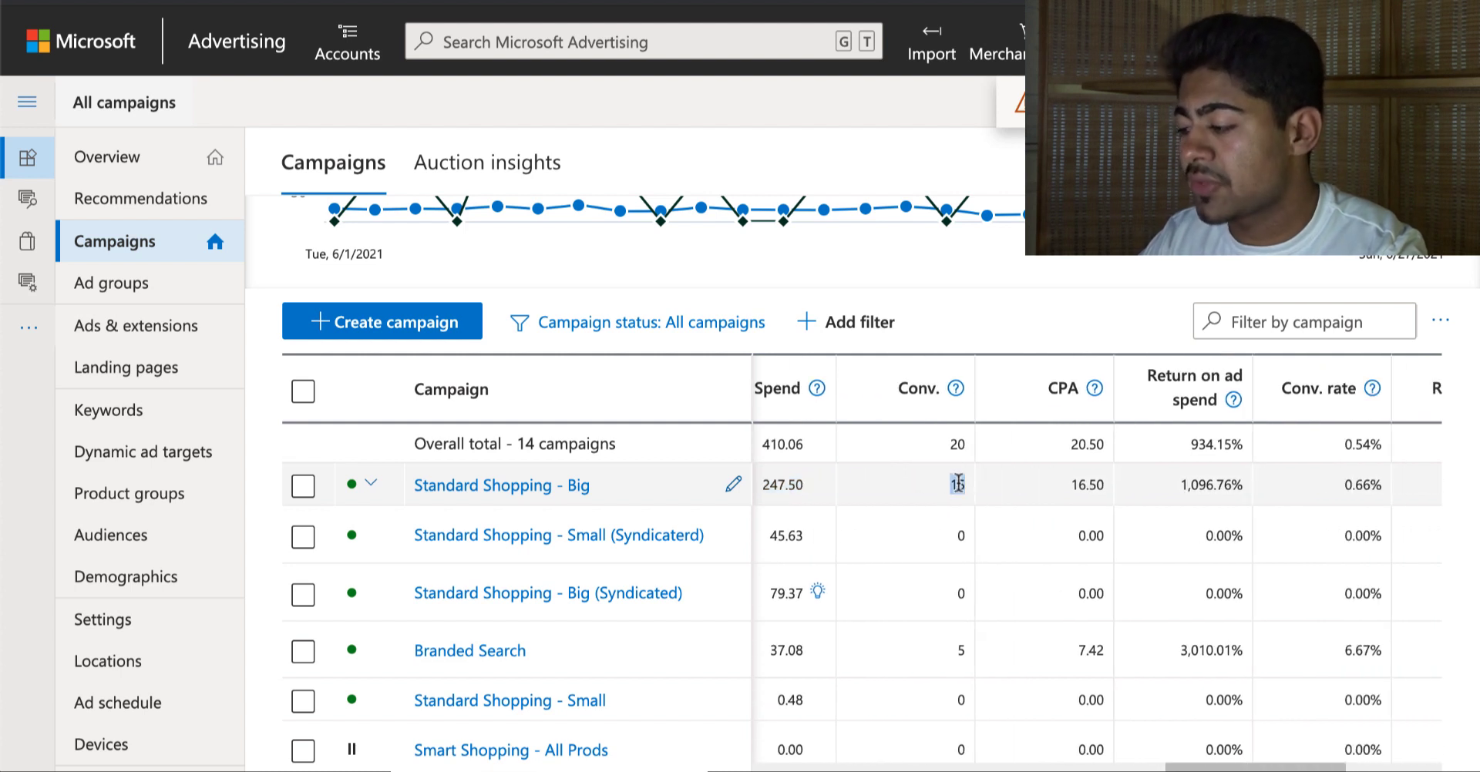
scroll(957, 484, "right", 3)
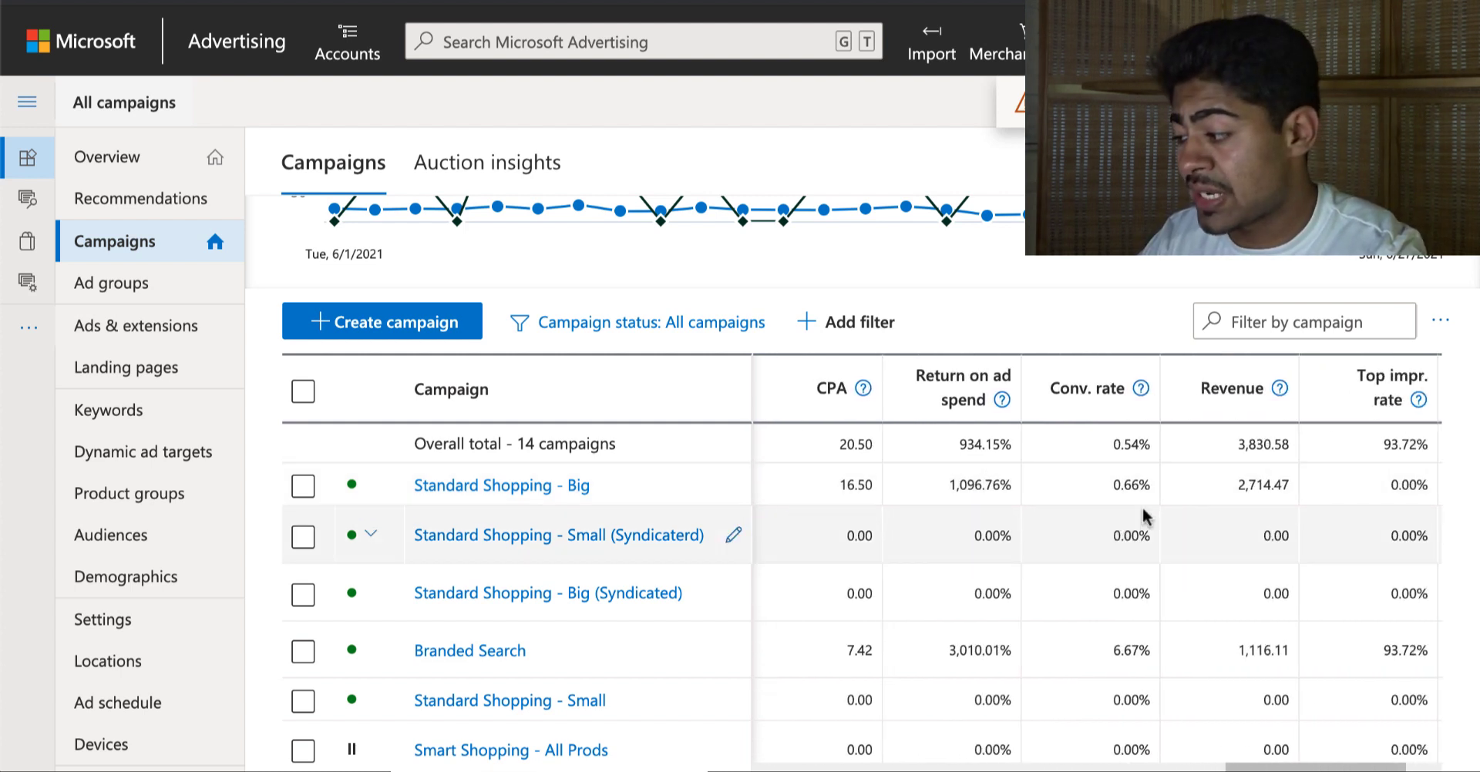
scroll(1186, 505, "right", 1)
double_click(1222, 485)
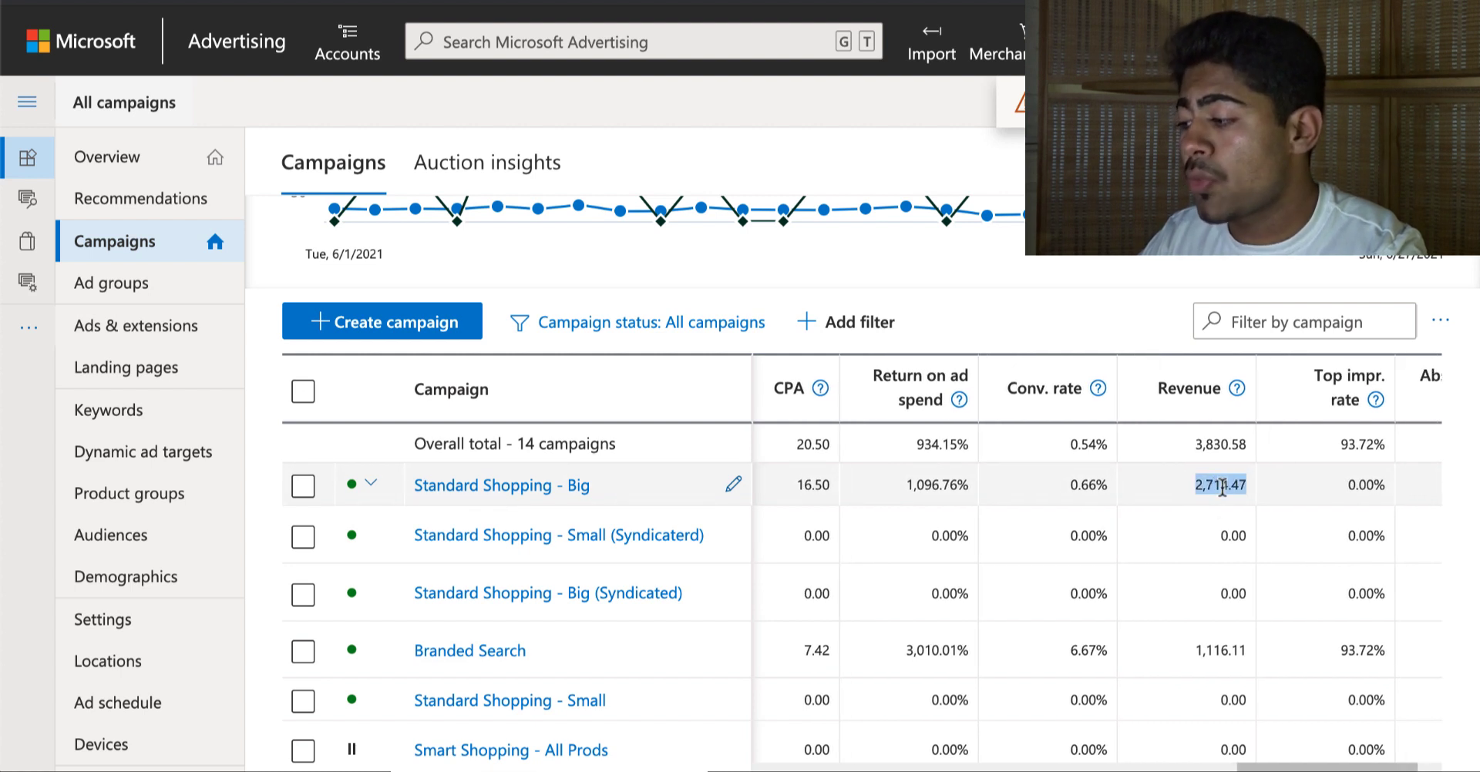
left_click(1223, 485)
left_click(1222, 487)
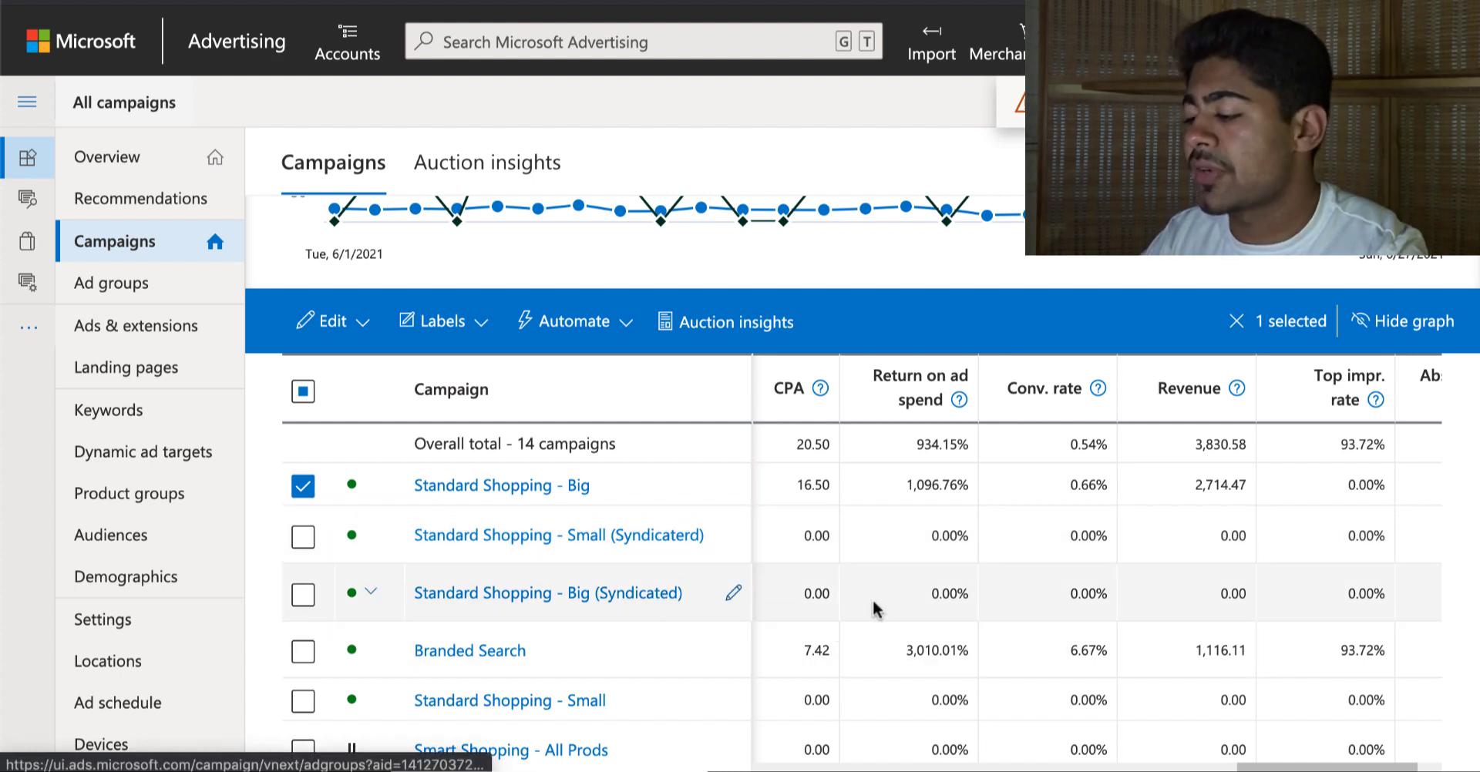
Step: Add Standard Shopping - Big (Syndicated) to the selection, noting its 79.37 spend and zero conversions
scroll(873, 605, "left", 5)
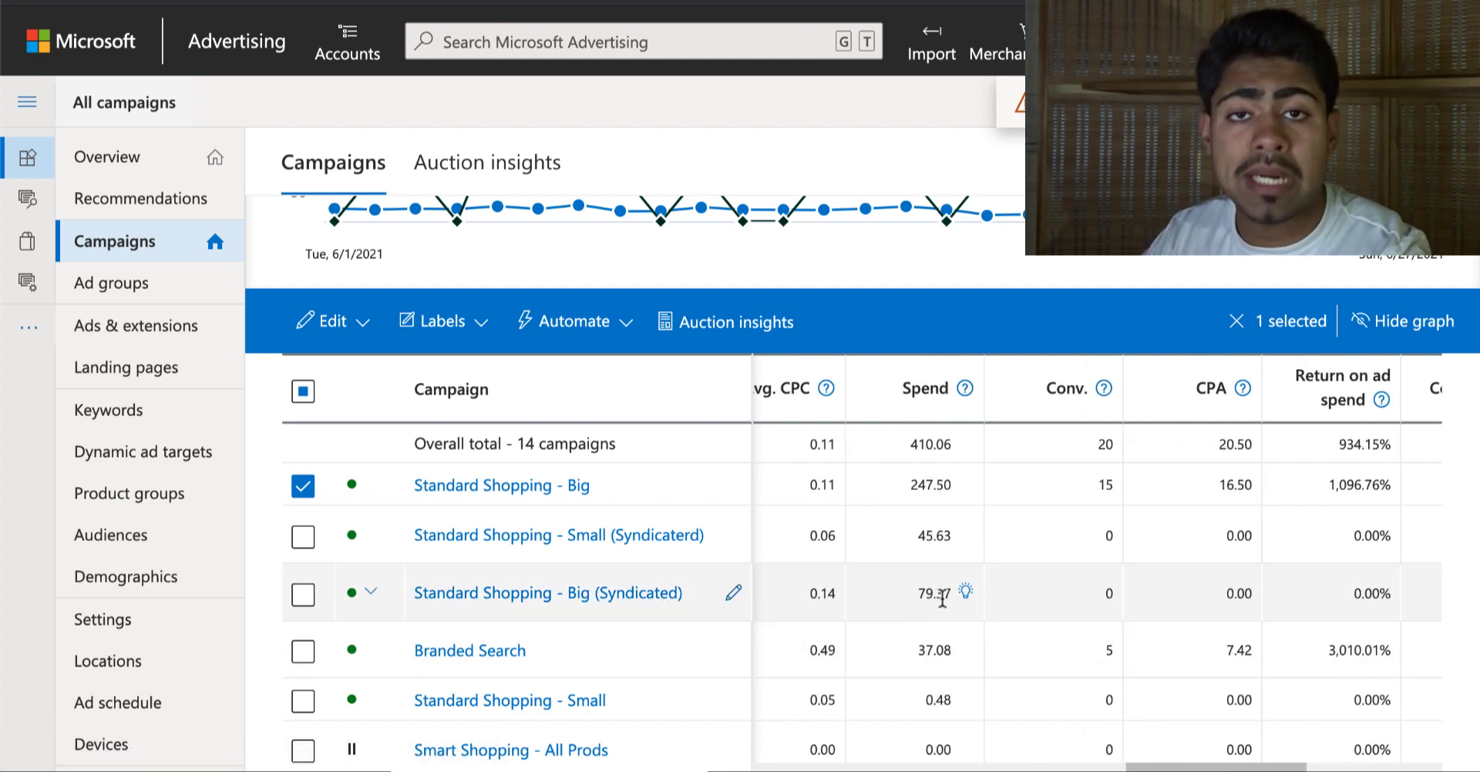
double_click(927, 599)
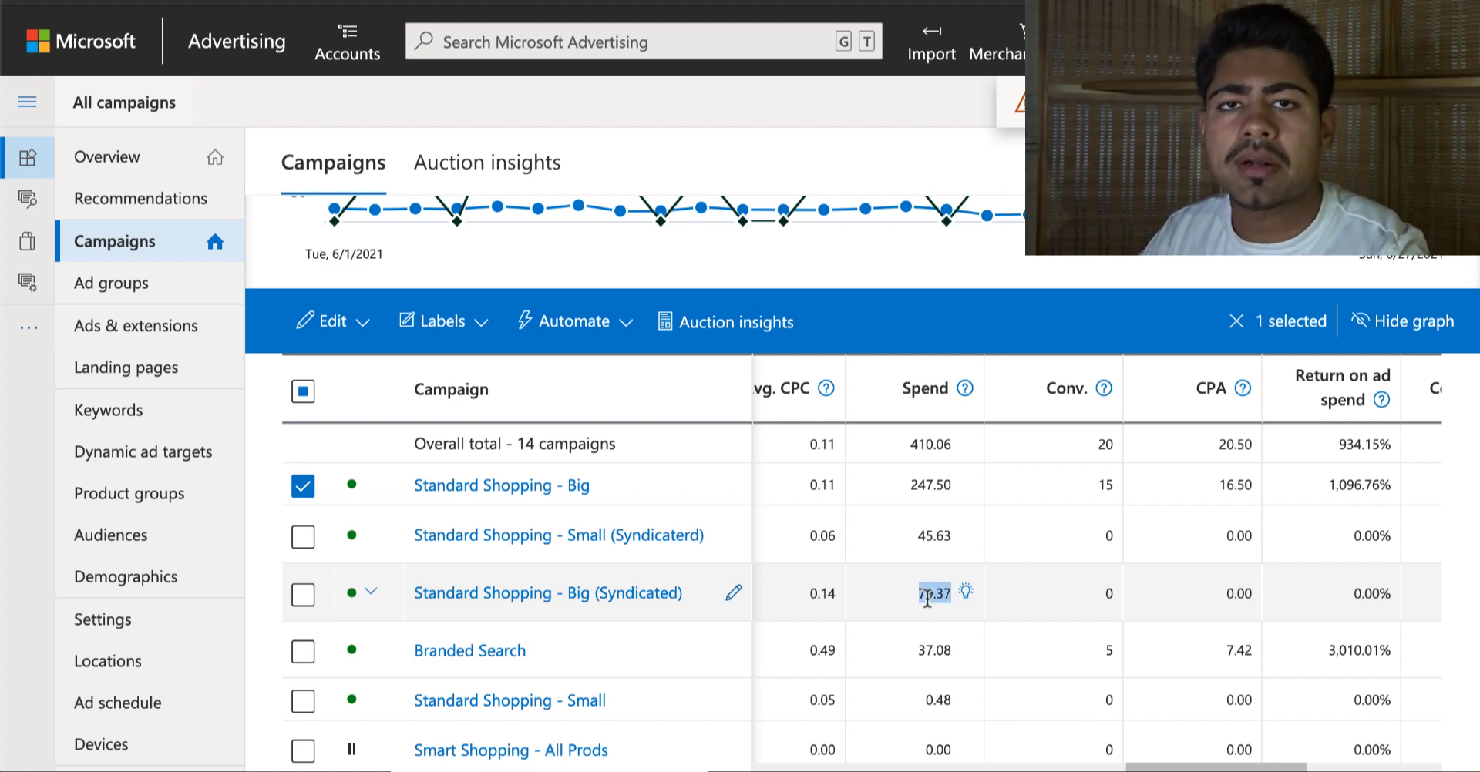
left_click(929, 599)
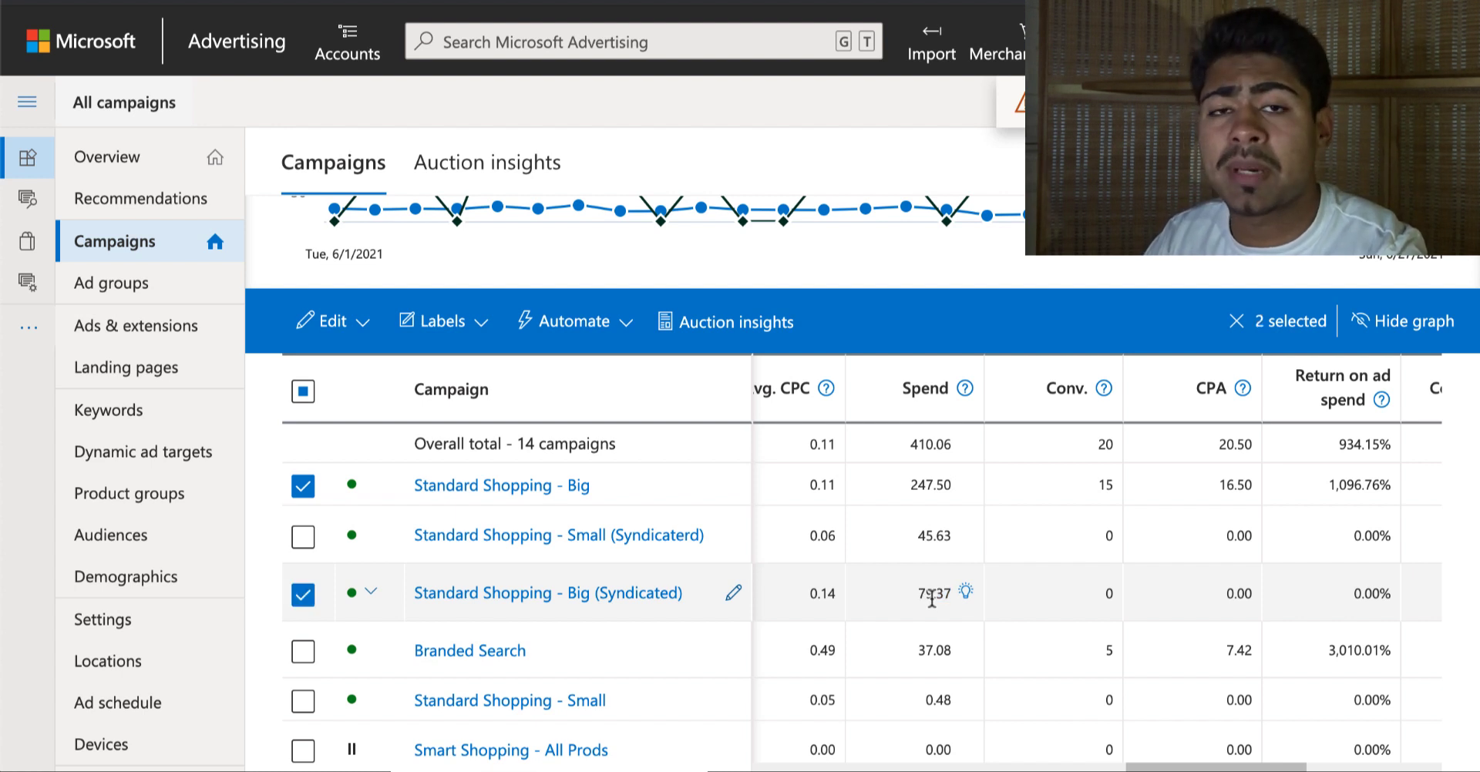
scroll(931, 598, "right", 3)
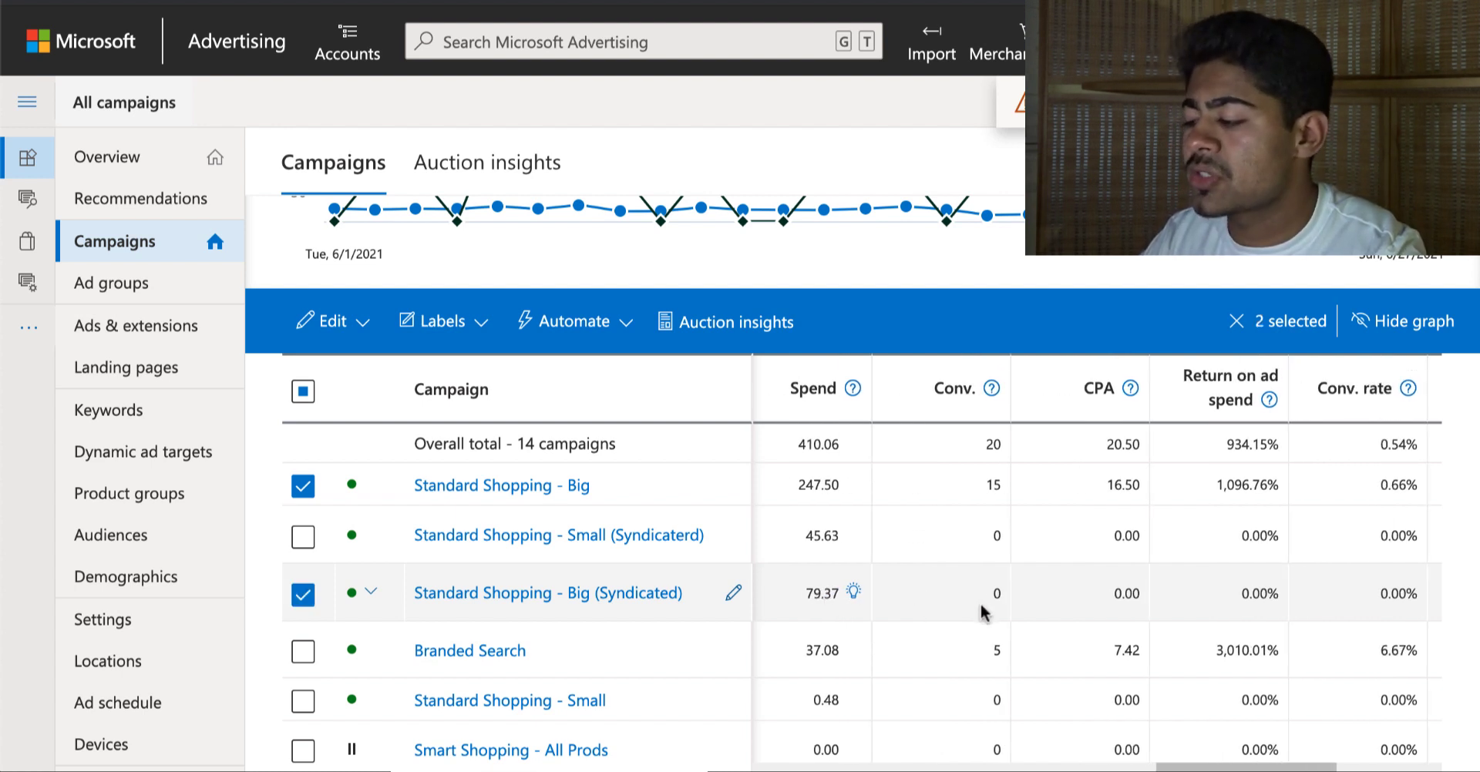
left_click_drag(978, 614, 1016, 602)
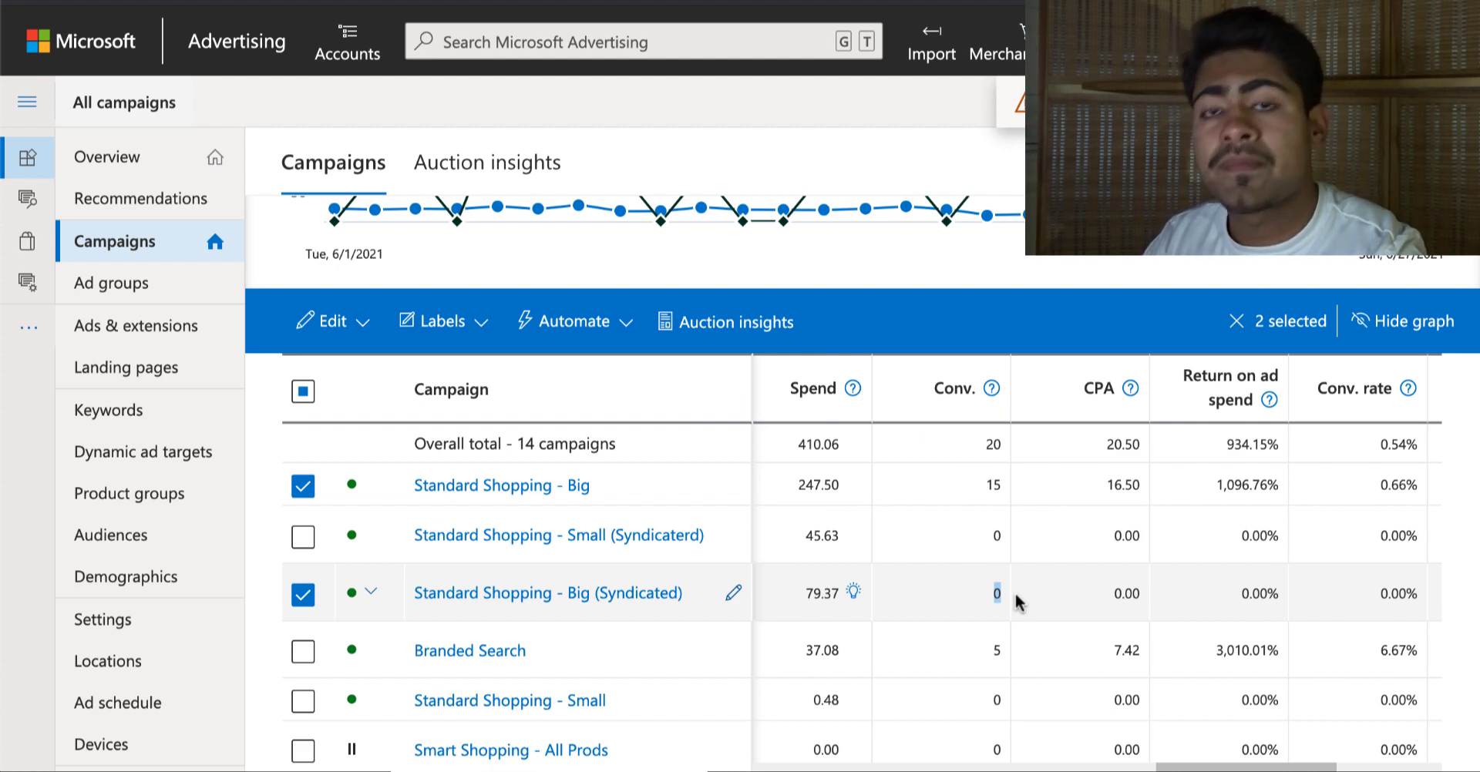
scroll(1017, 601, "down", 1)
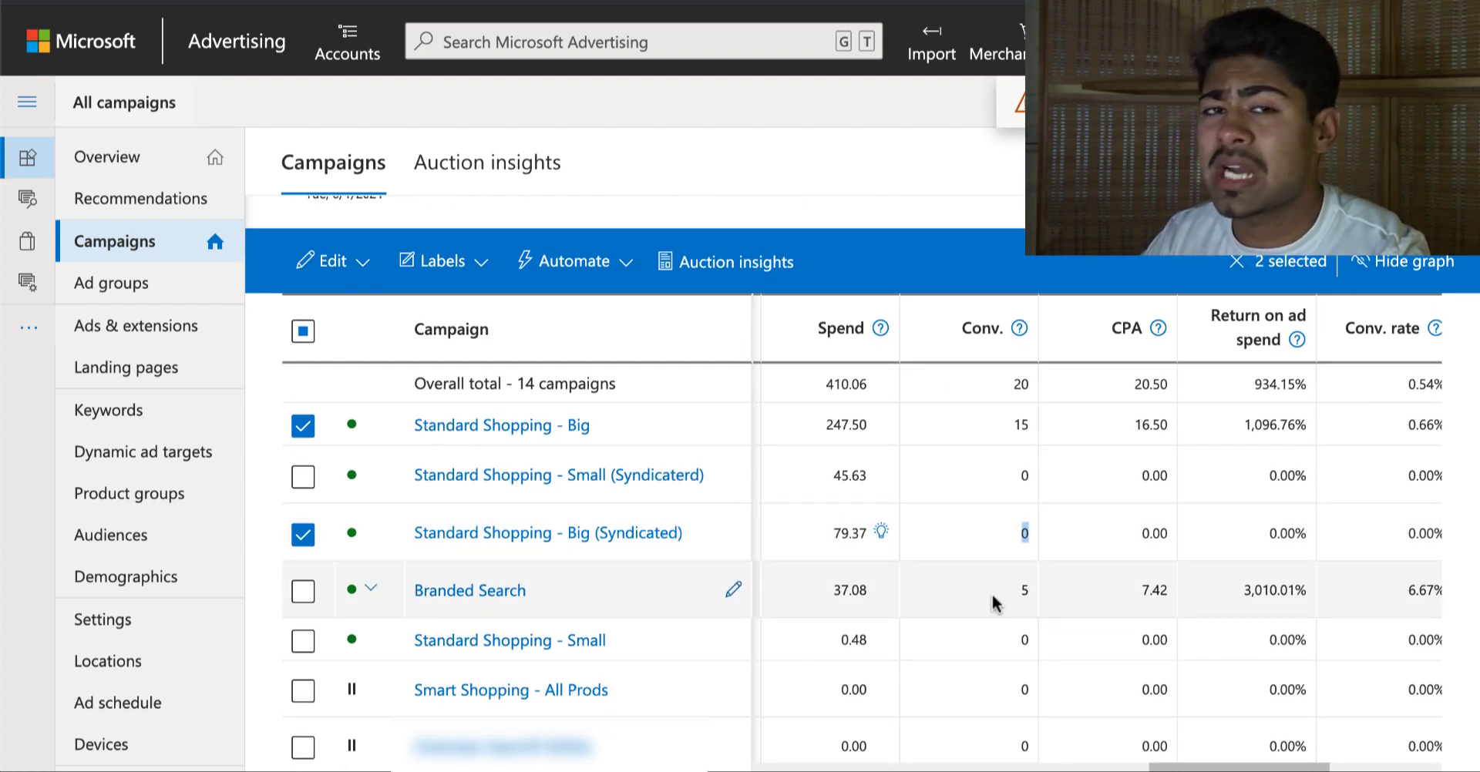
left_click(1022, 592)
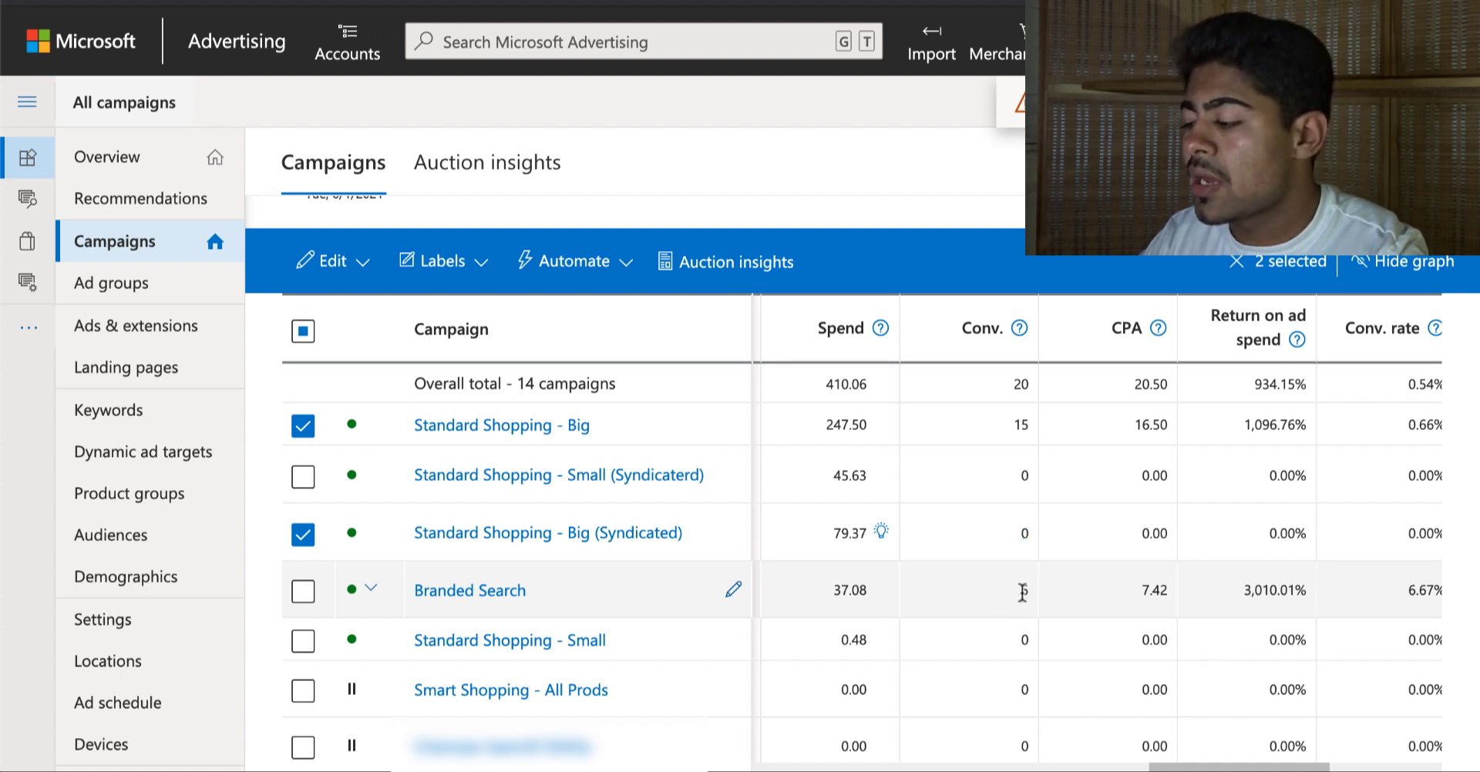
Step: Add Branded Search to the selection and review its 1,116.11 revenue
left_click(1041, 595)
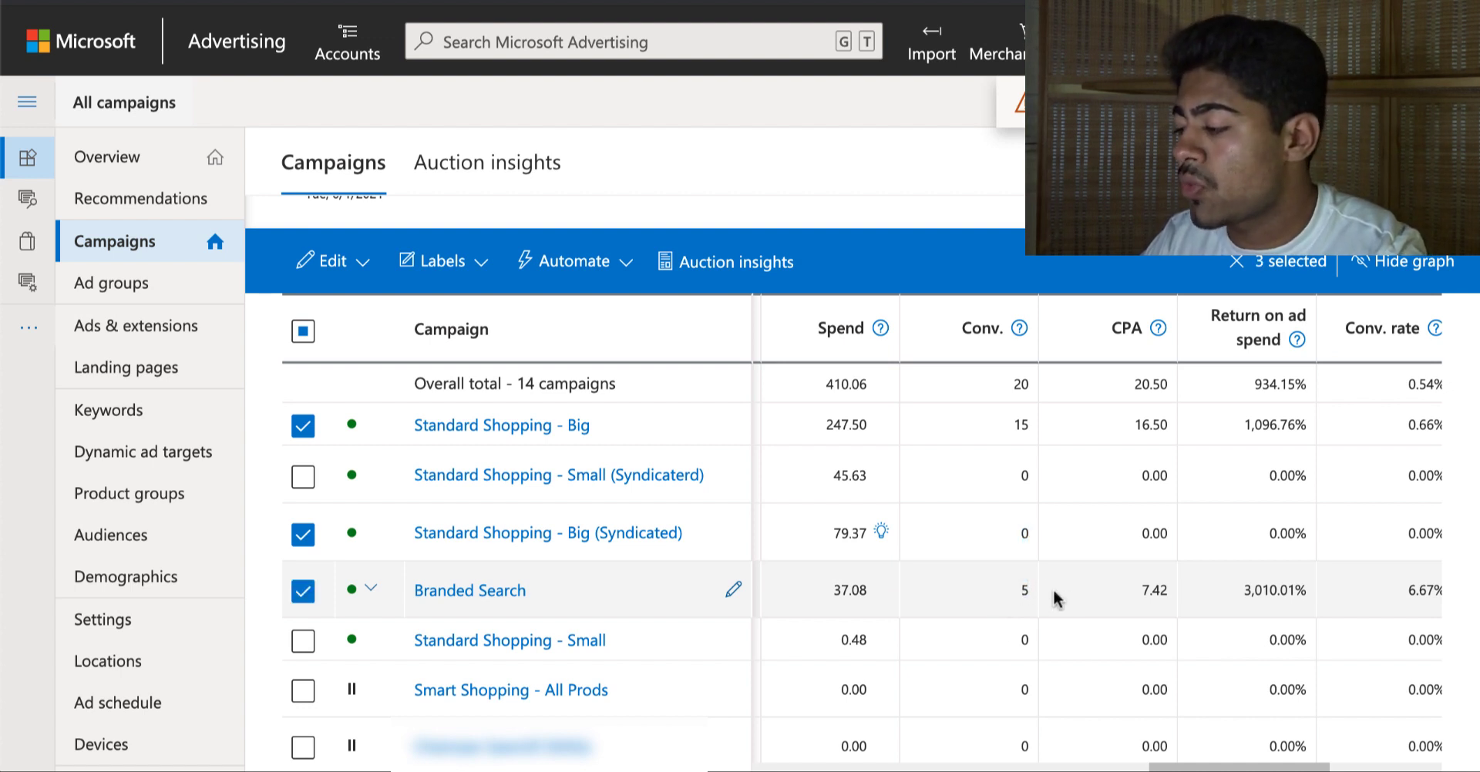
scroll(1060, 594, "right", 3)
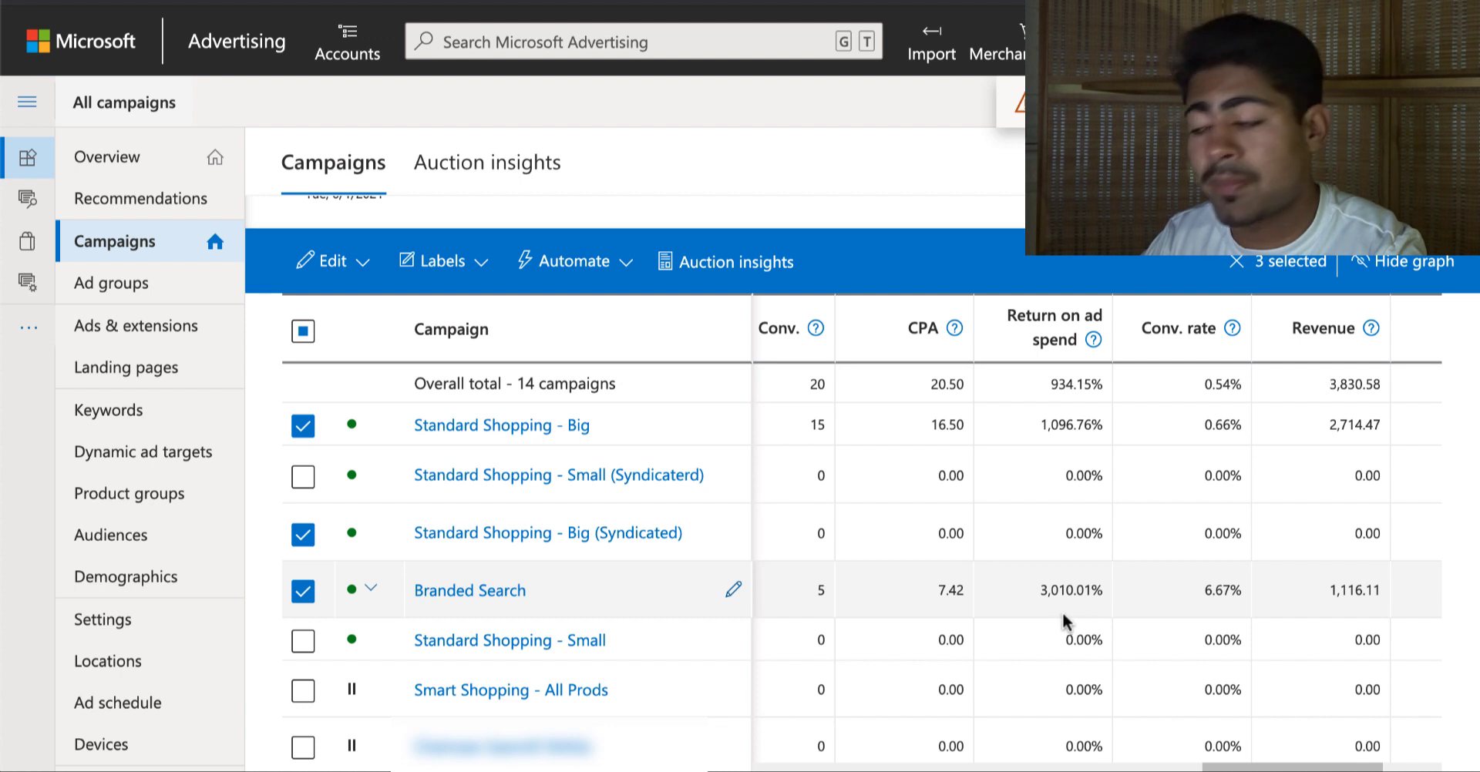
scroll(1107, 590, "right", 2)
double_click(1308, 590)
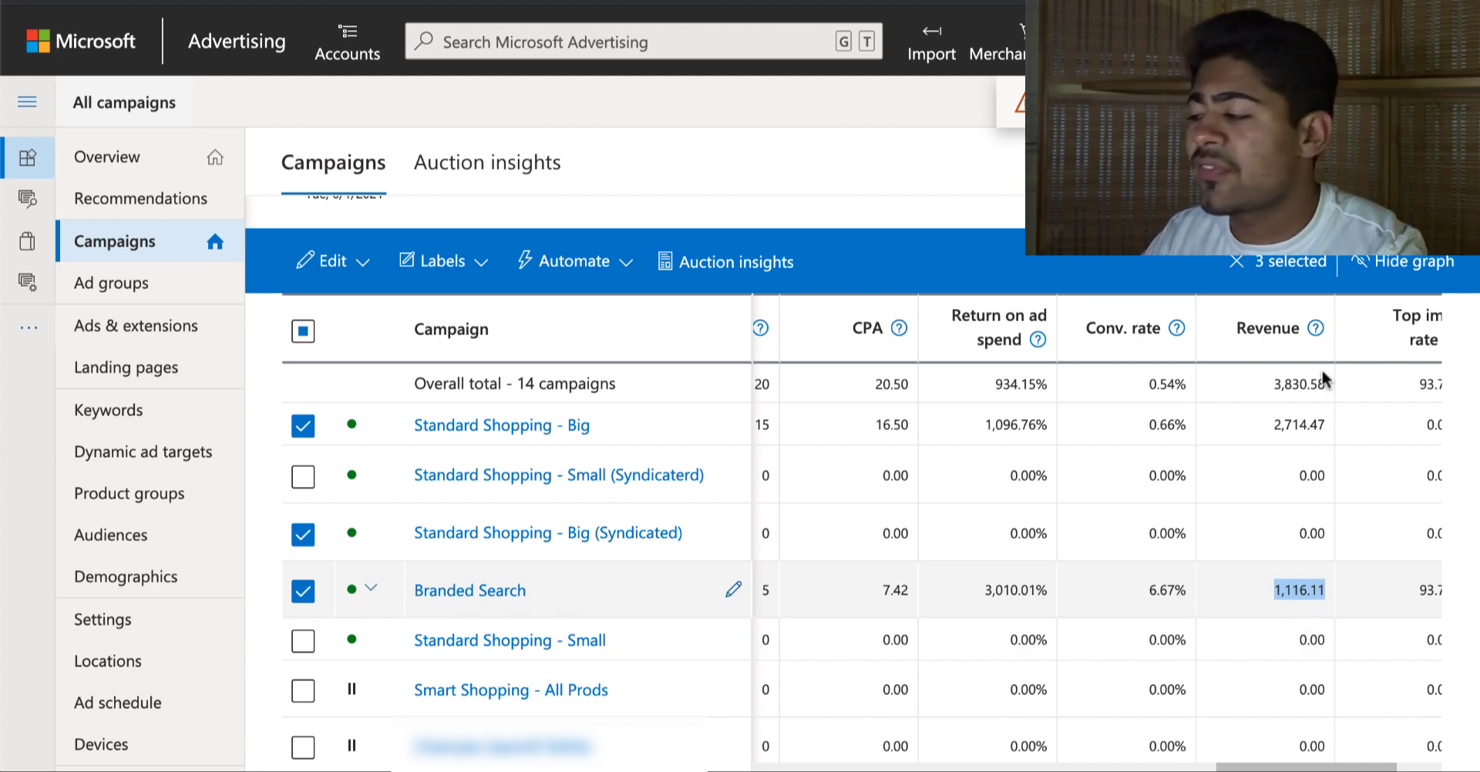
left_click(1349, 163)
Step: Show Entire time statistics and review the totals: 27,843.14 revenue, 49.11 CPA
scroll(832, 472, "down", 2)
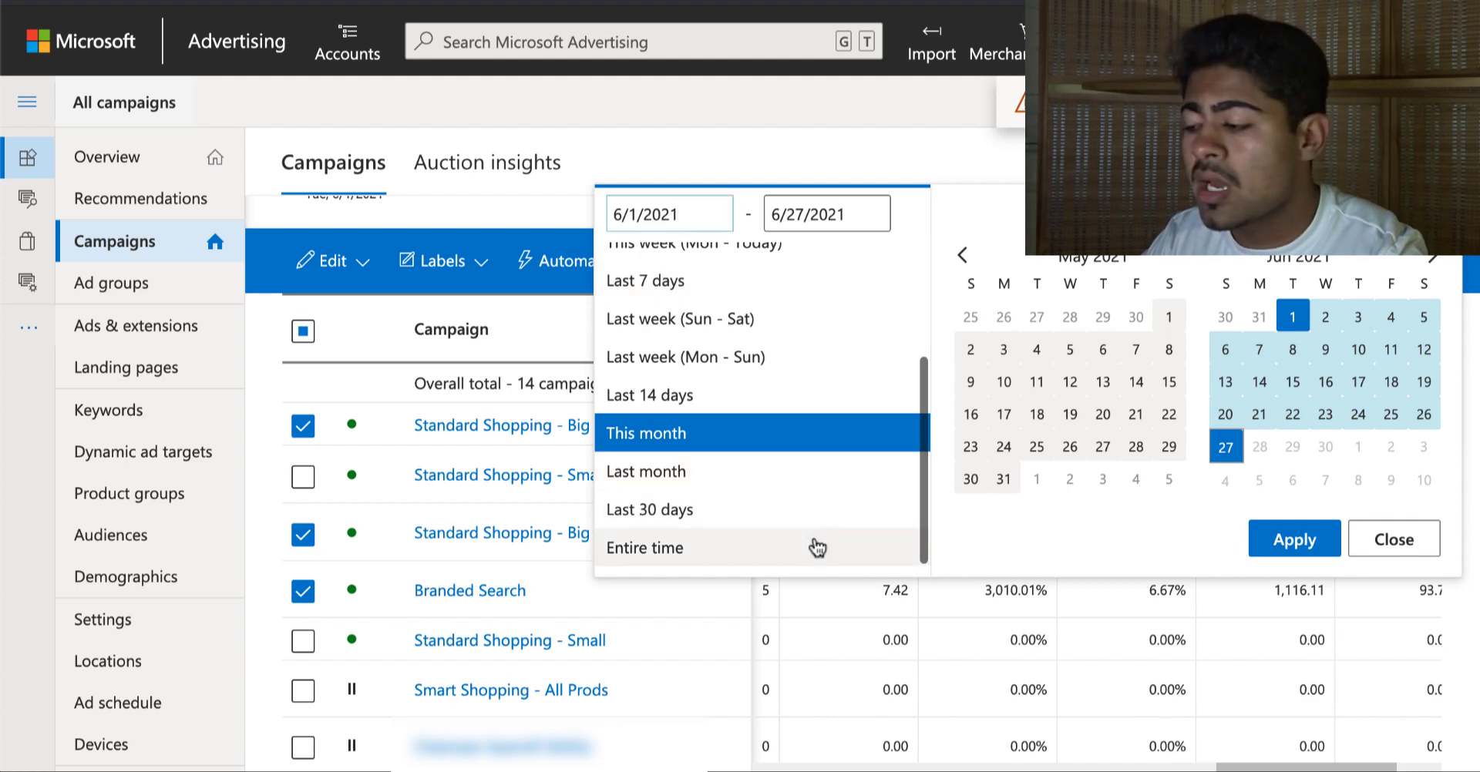
left_click(816, 548)
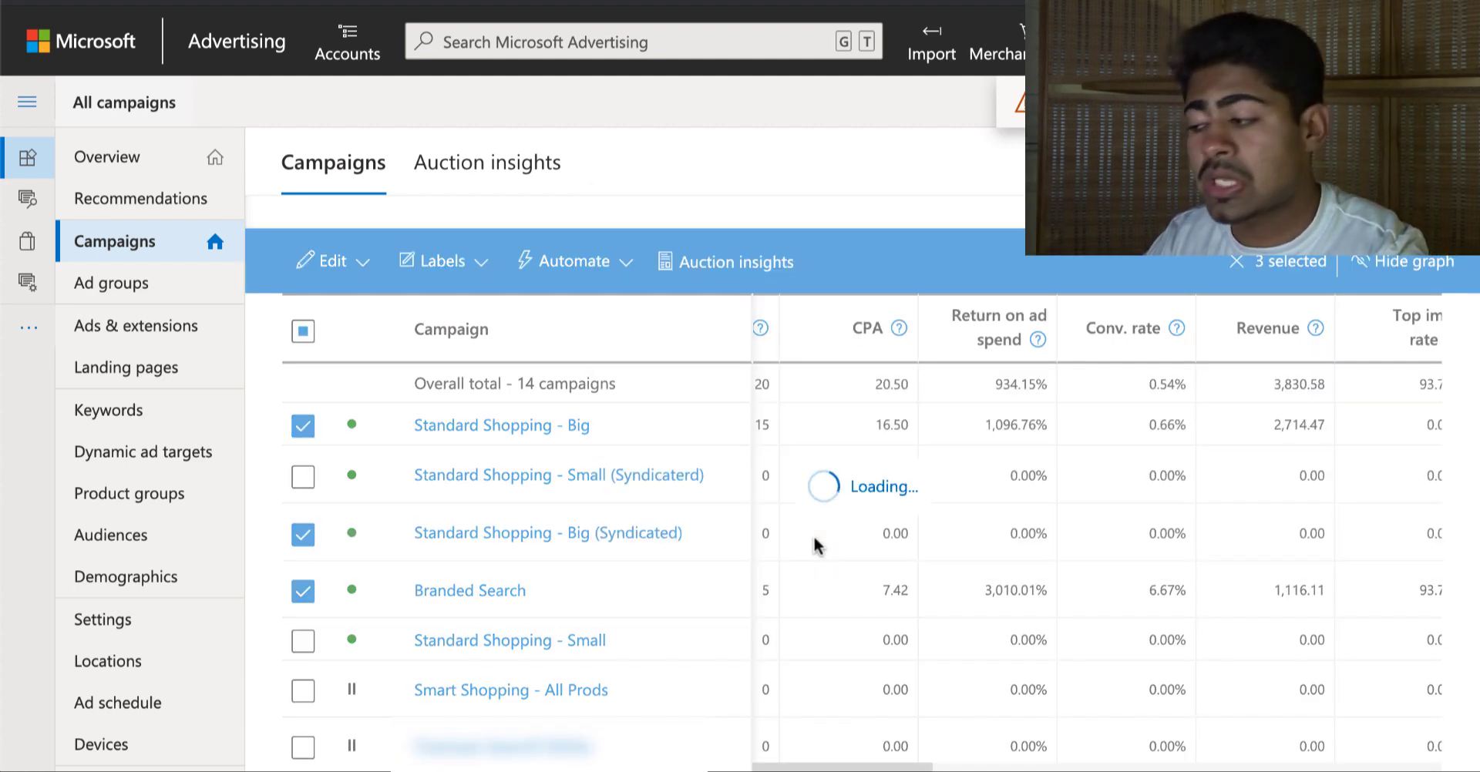
scroll(912, 549, "left", 10)
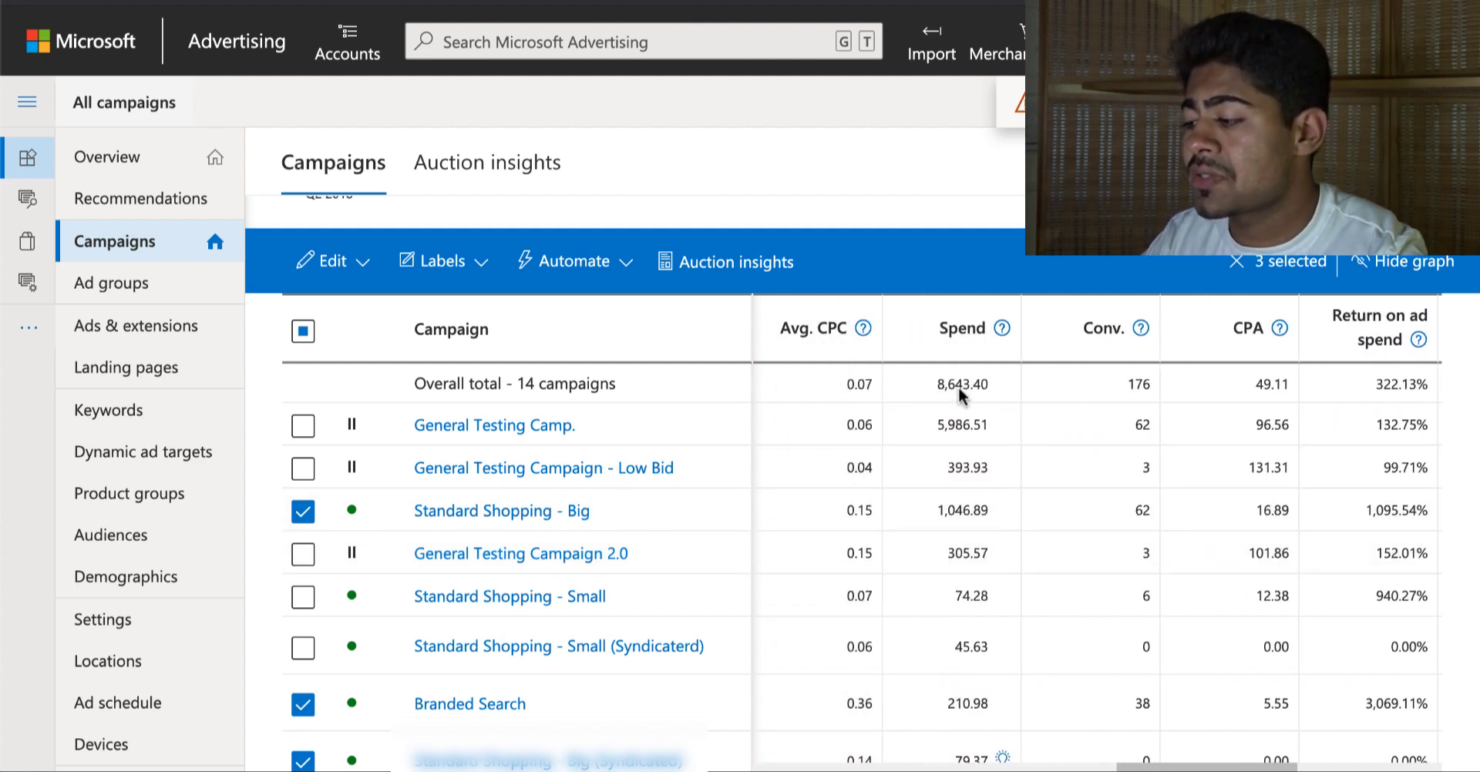
scroll(968, 396, "up", 3)
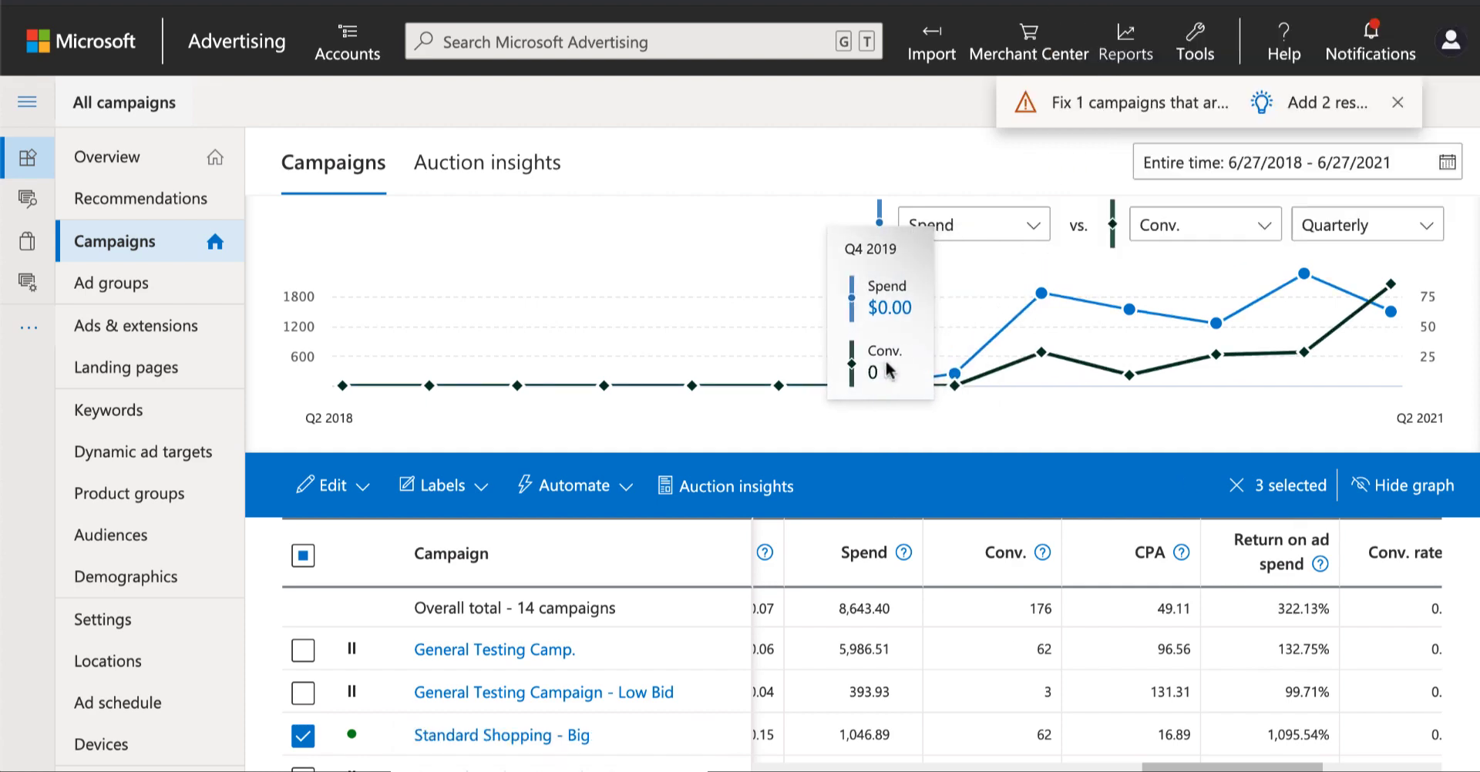
scroll(1002, 347, "down", 2)
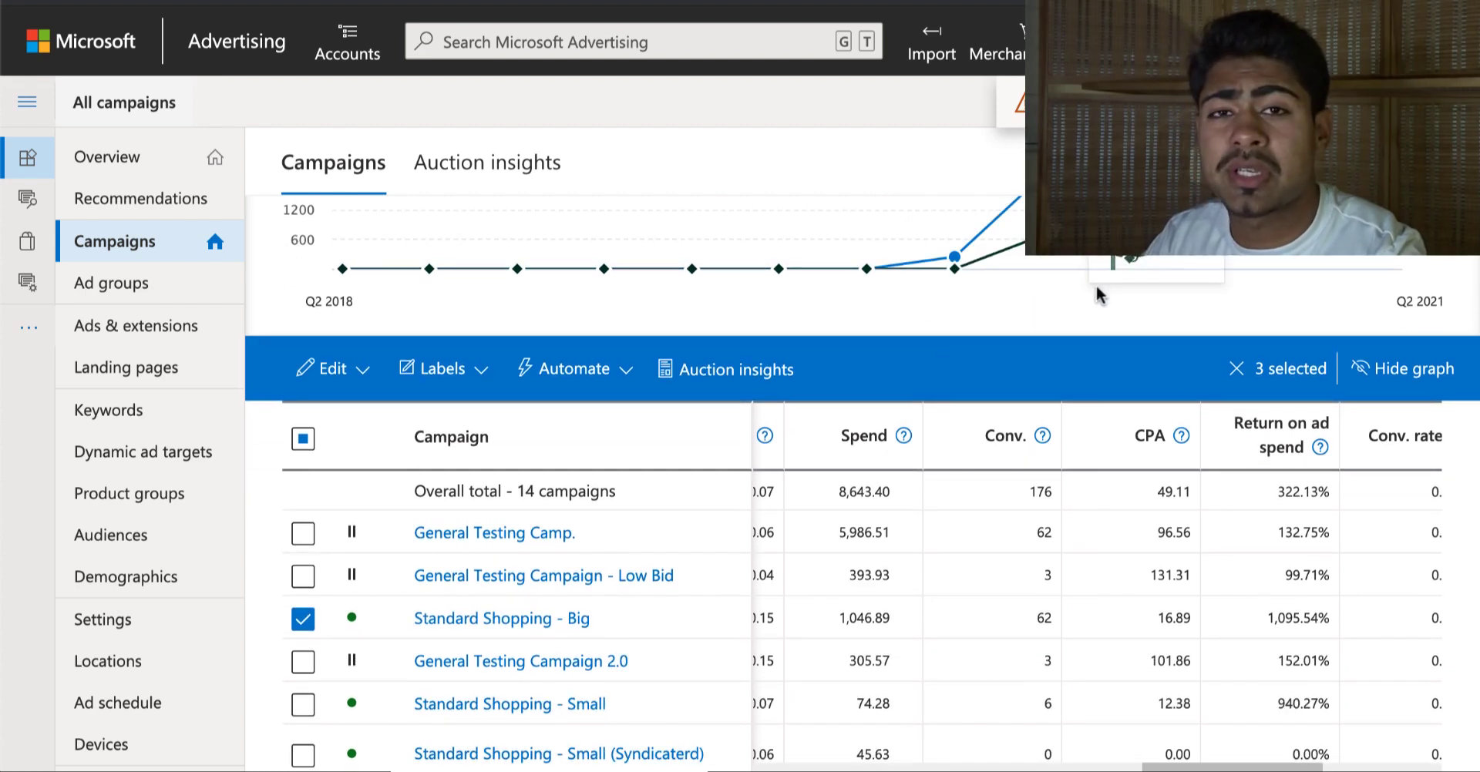
scroll(1117, 301, "up", 1)
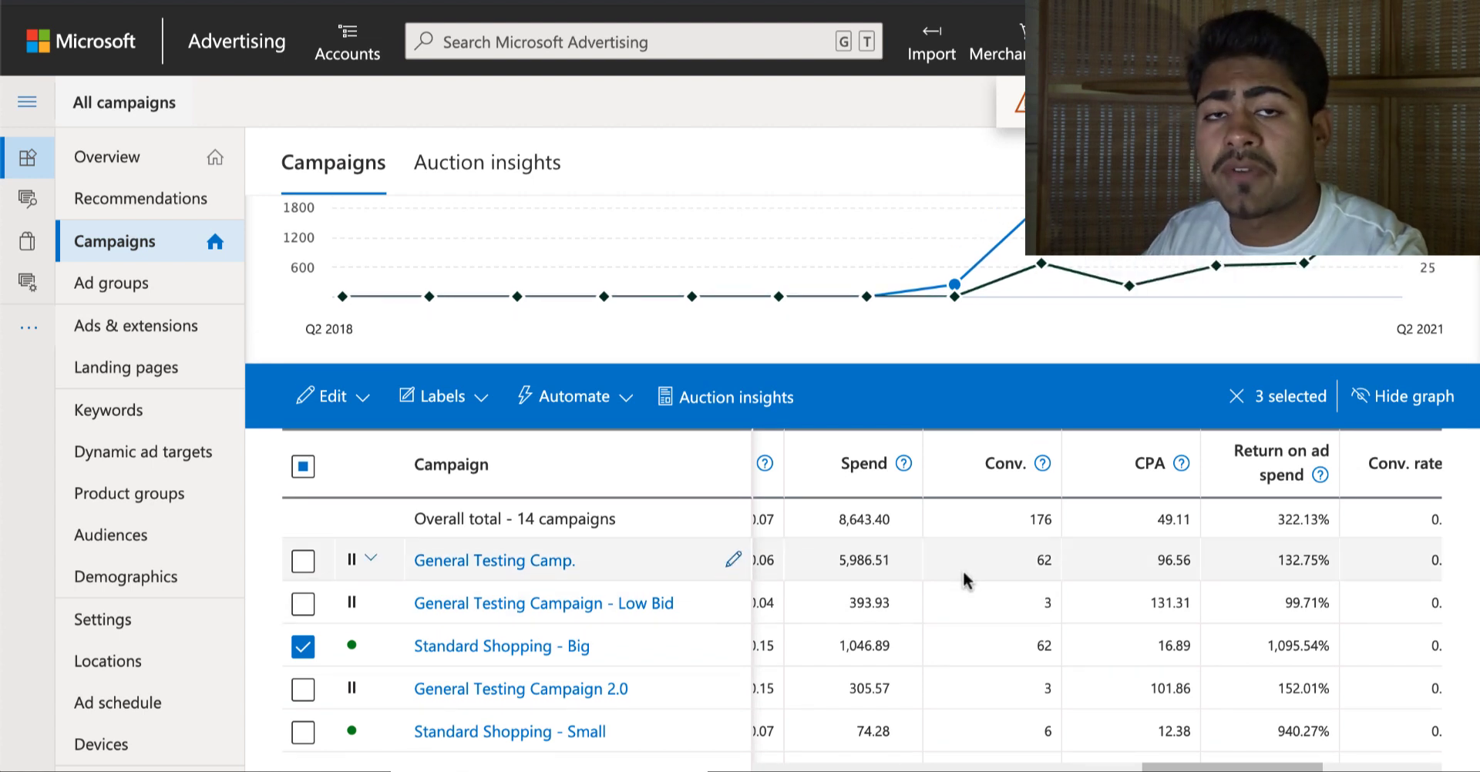
scroll(944, 539, "right", 5)
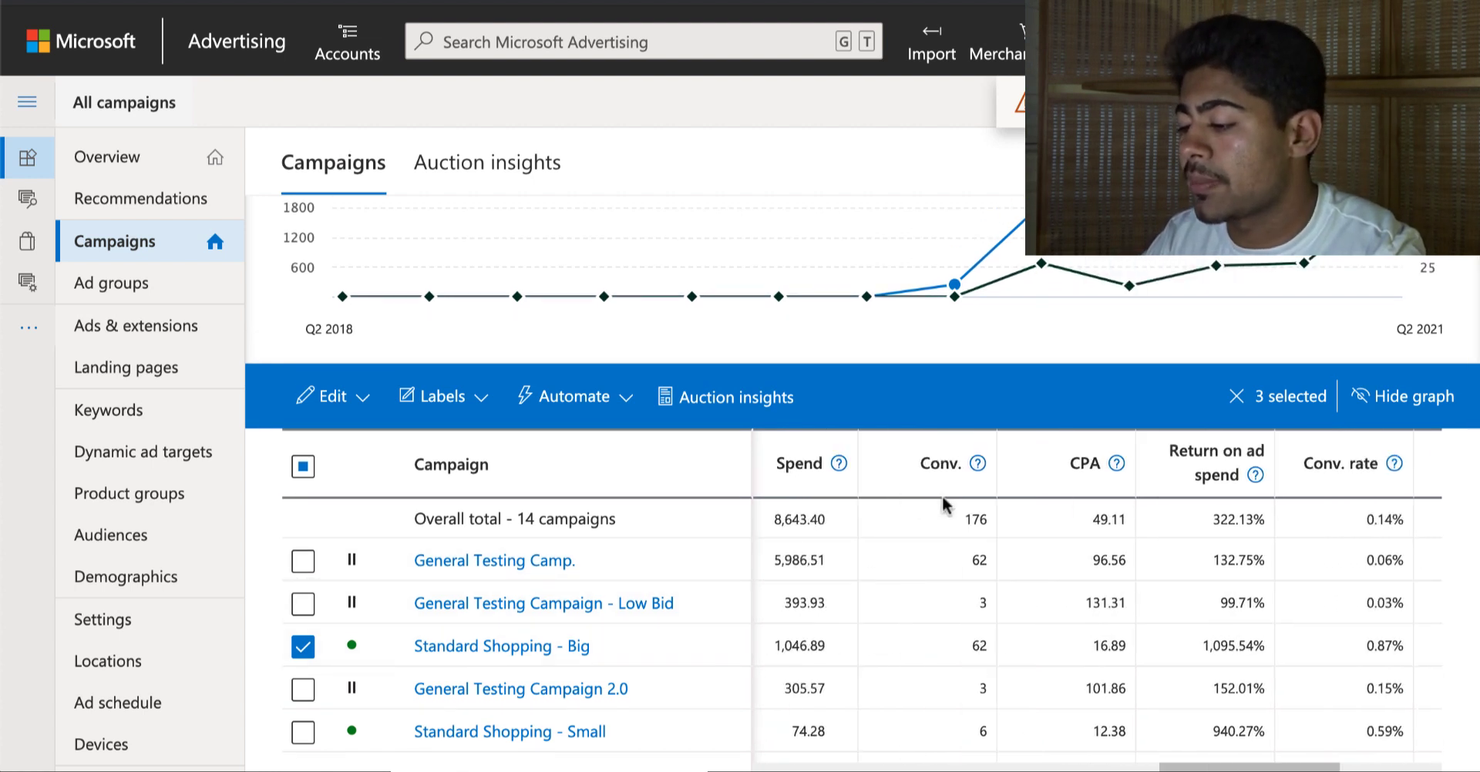
scroll(944, 505, "right", 2)
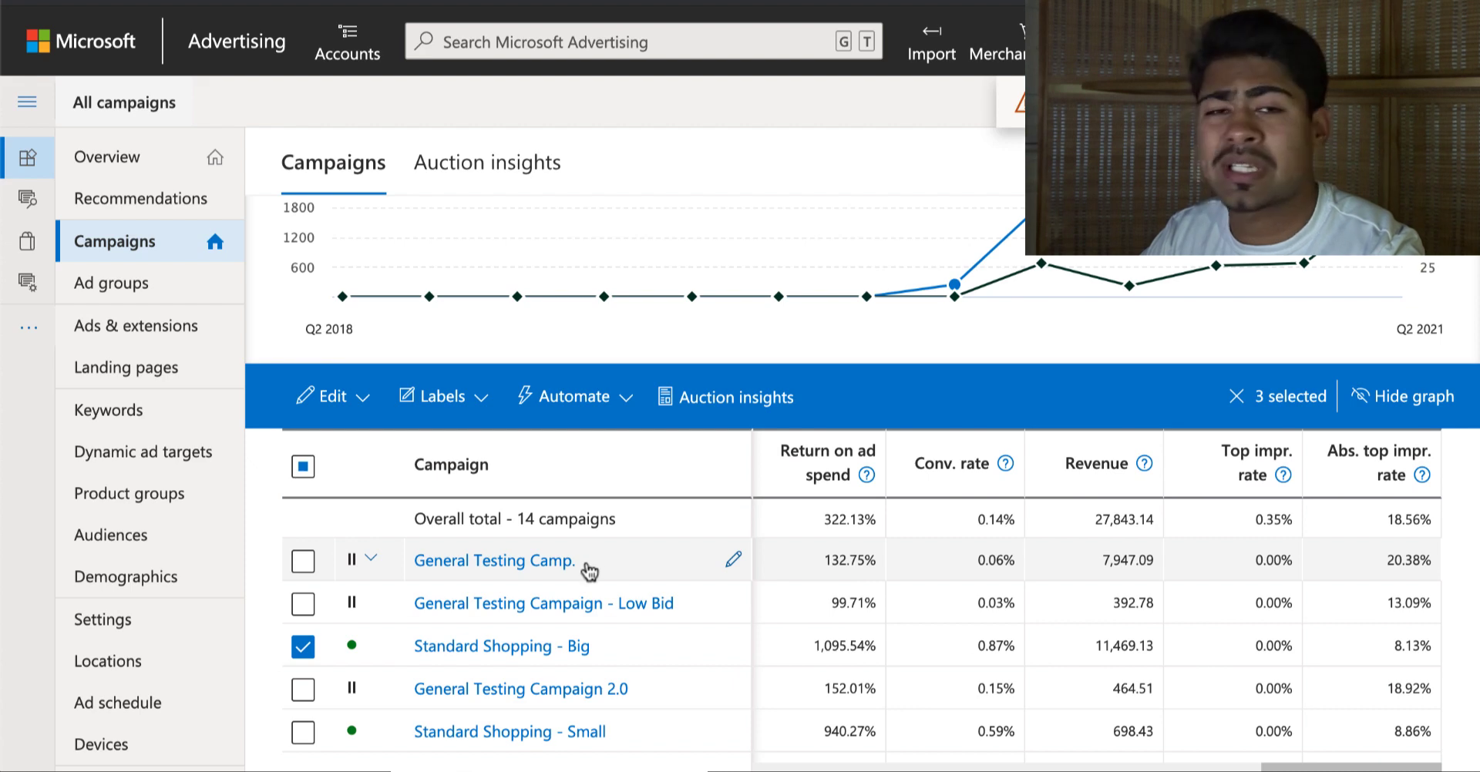
scroll(589, 570, "down", 2)
scroll(589, 570, "left", 1)
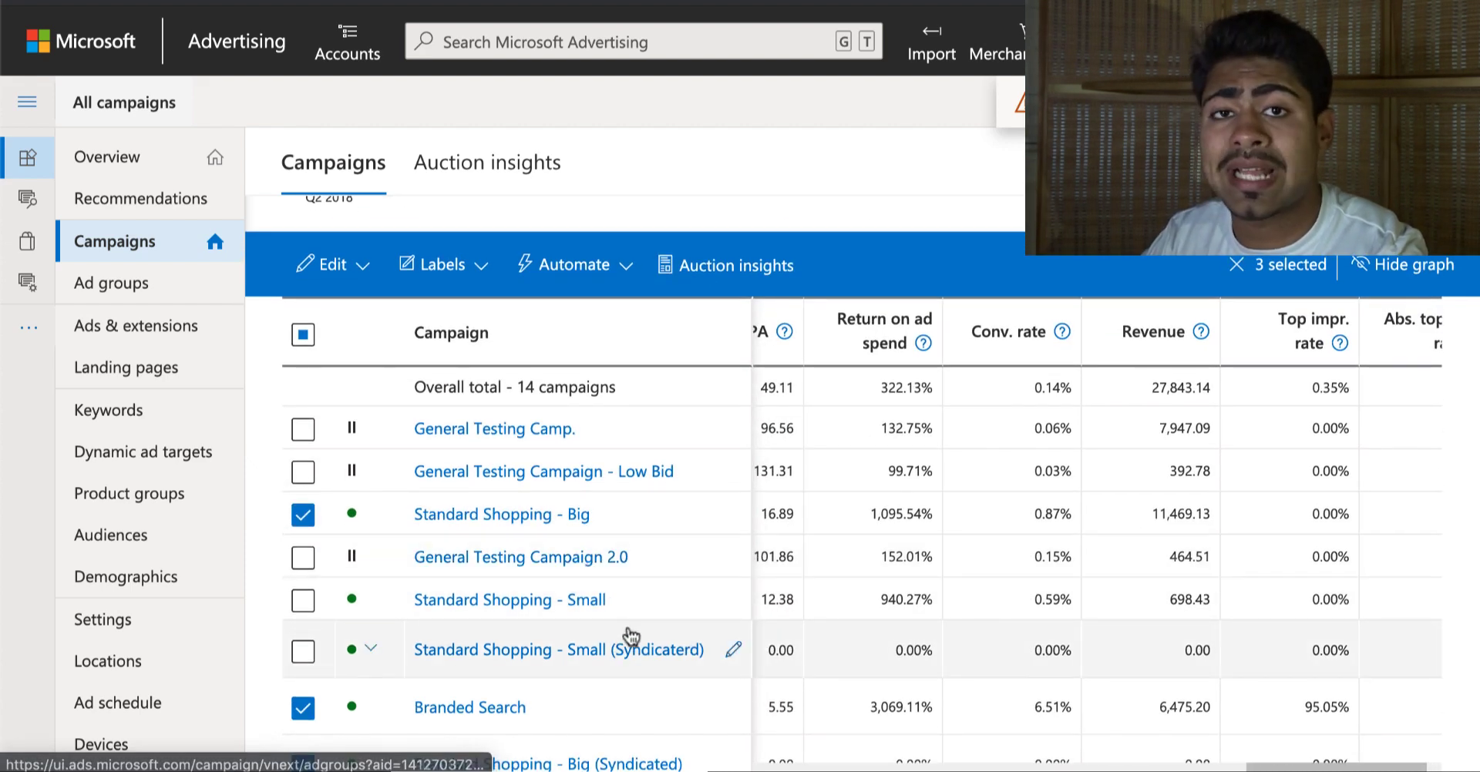
scroll(920, 447, "up", 2)
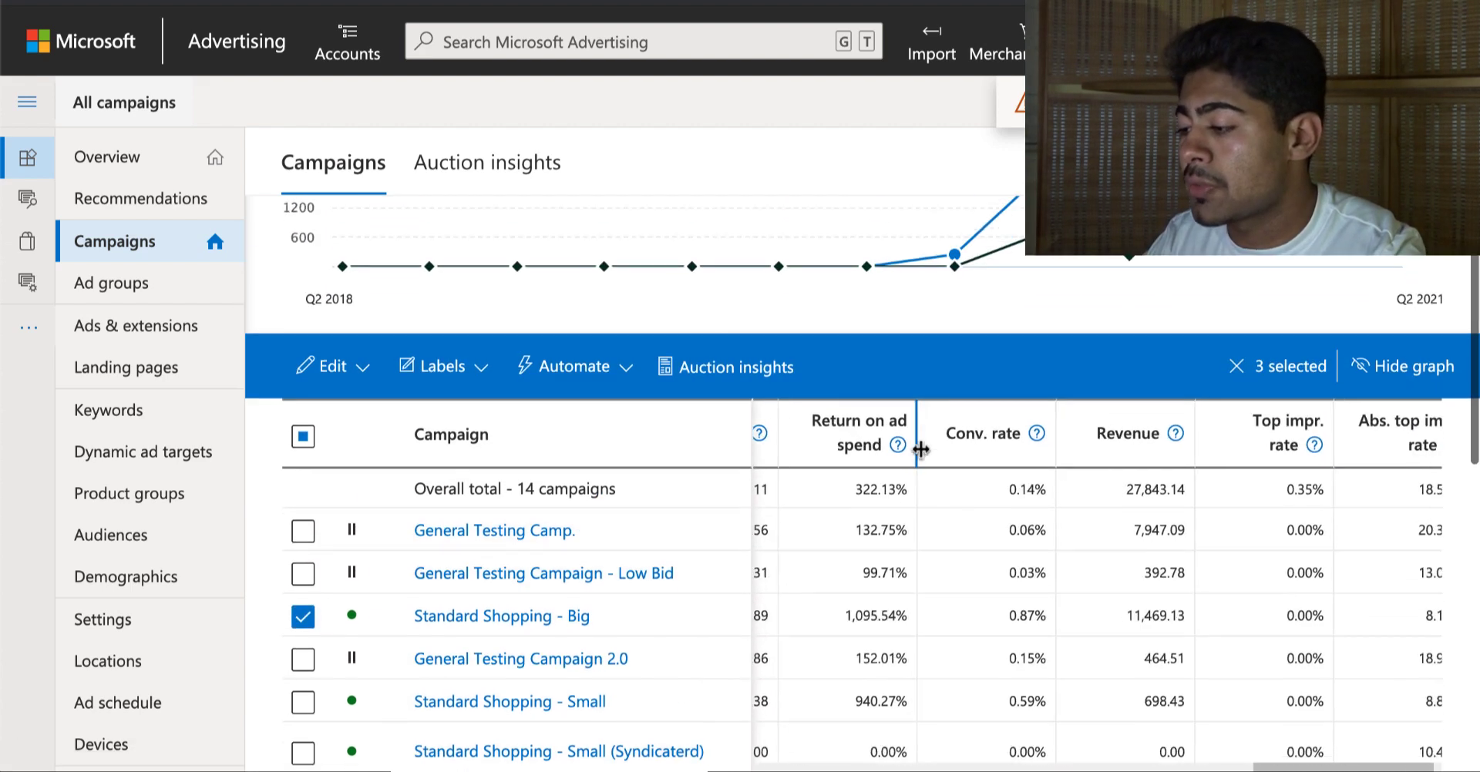
scroll(891, 532, "left", 1)
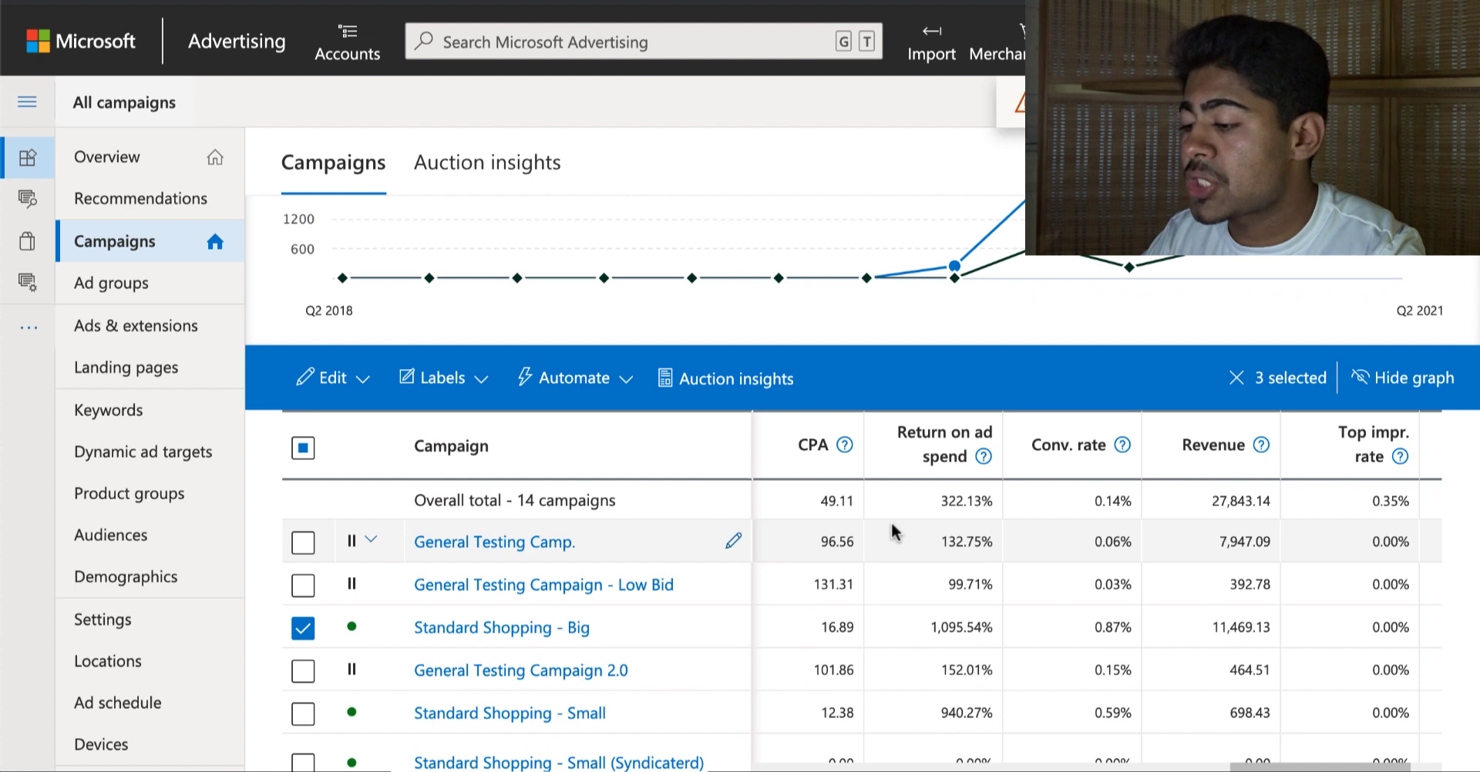
Step: Compare General Testing Camp.'s 96.56 CPA with Standard Shopping - Big's 16.89, then clear all selections
double_click(840, 543)
left_click(843, 543)
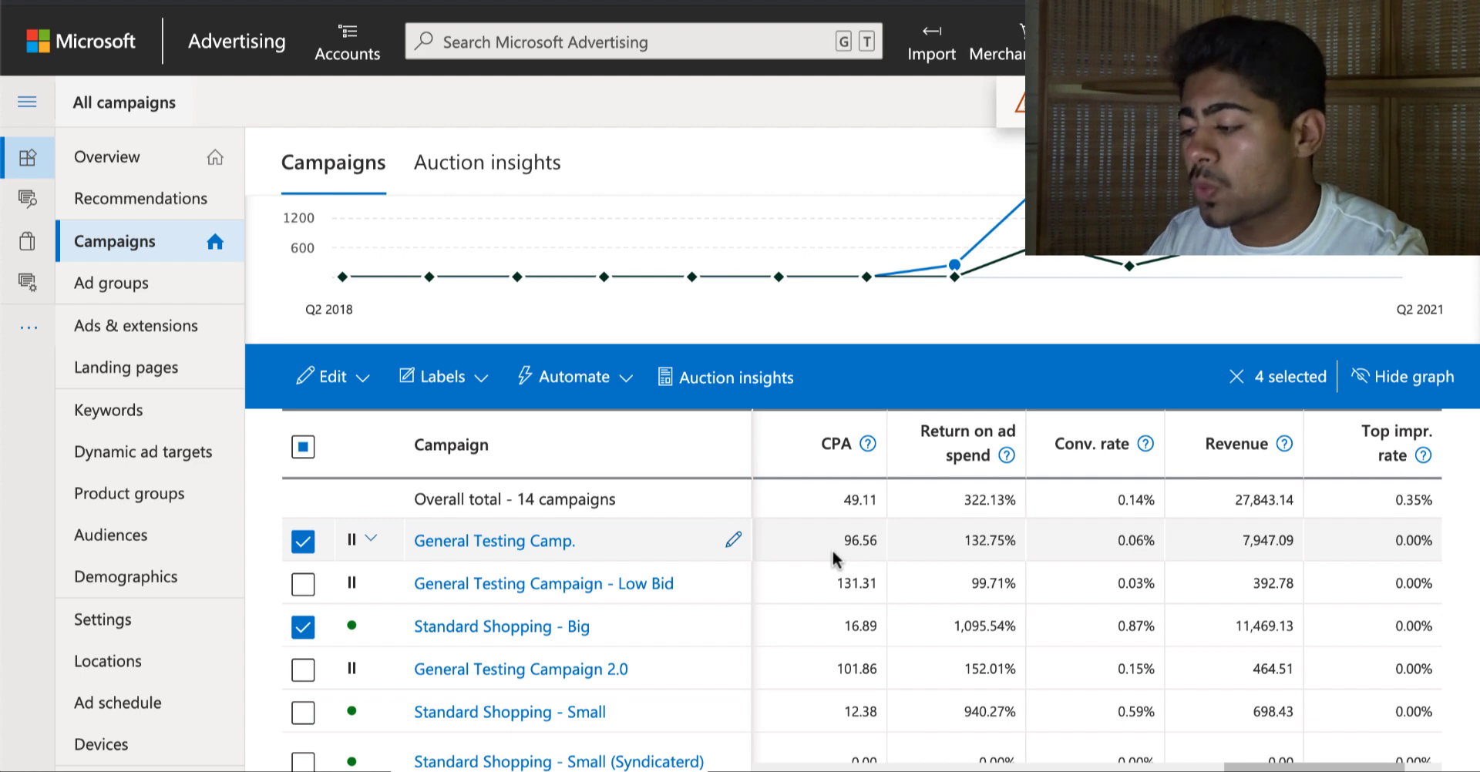
scroll(831, 549, "down", 1)
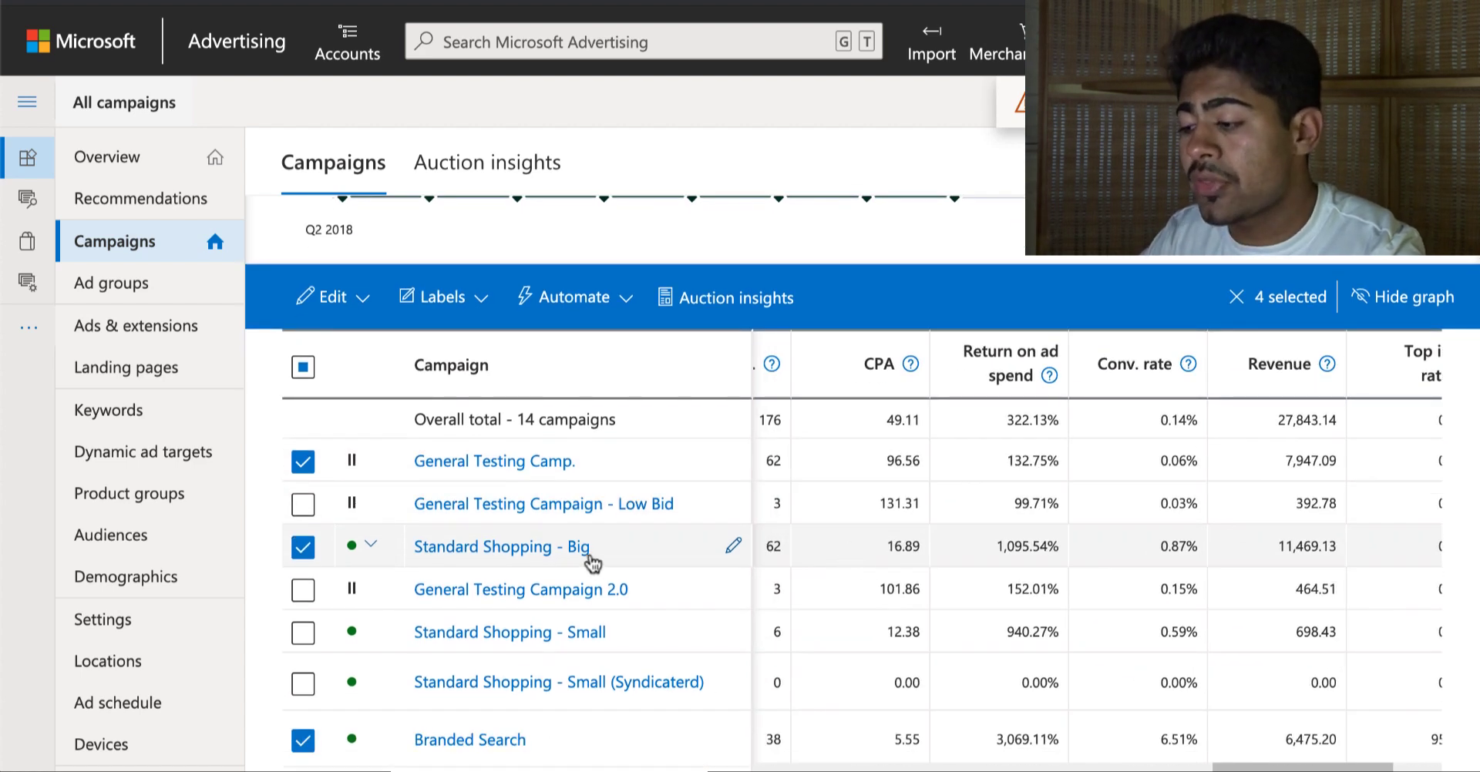
double_click(905, 546)
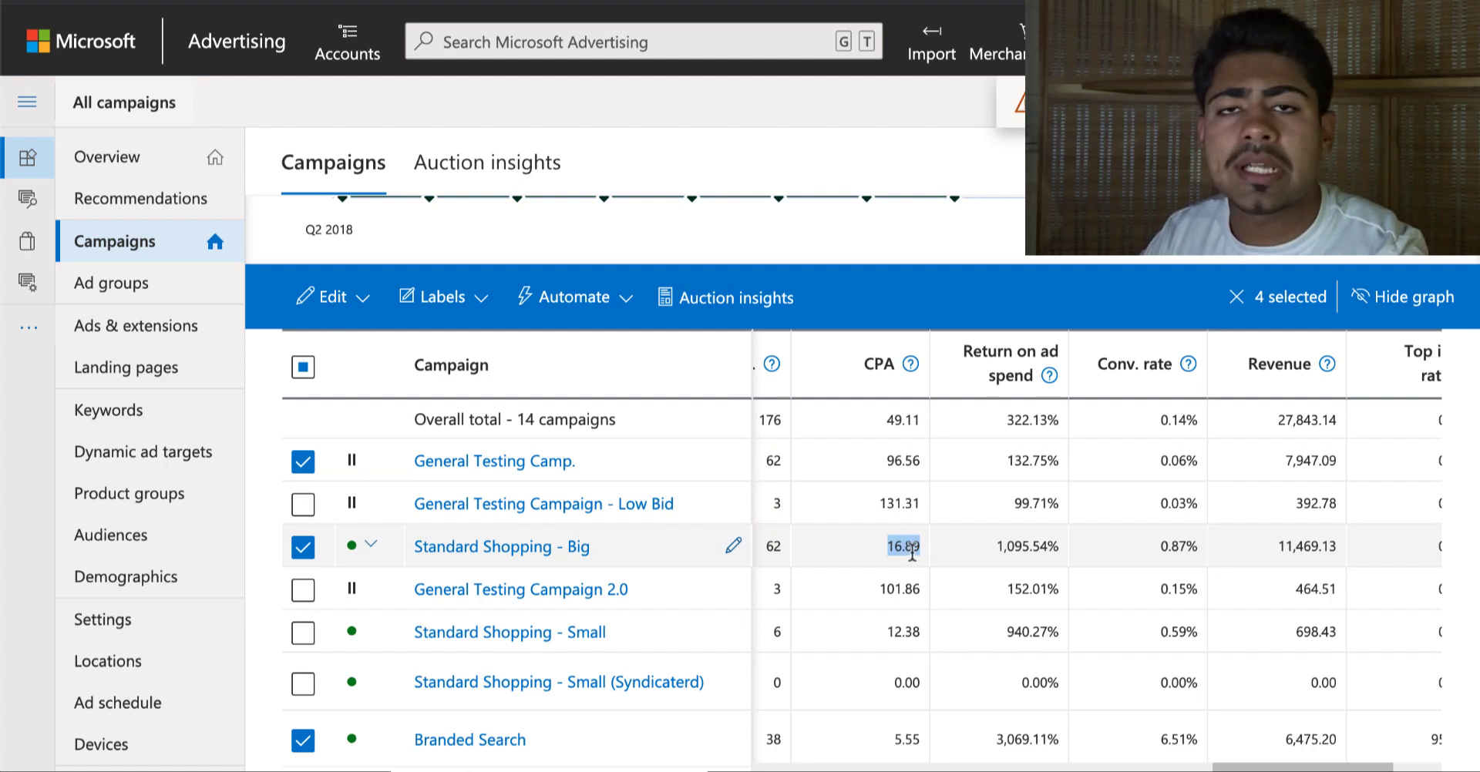
left_click(304, 547)
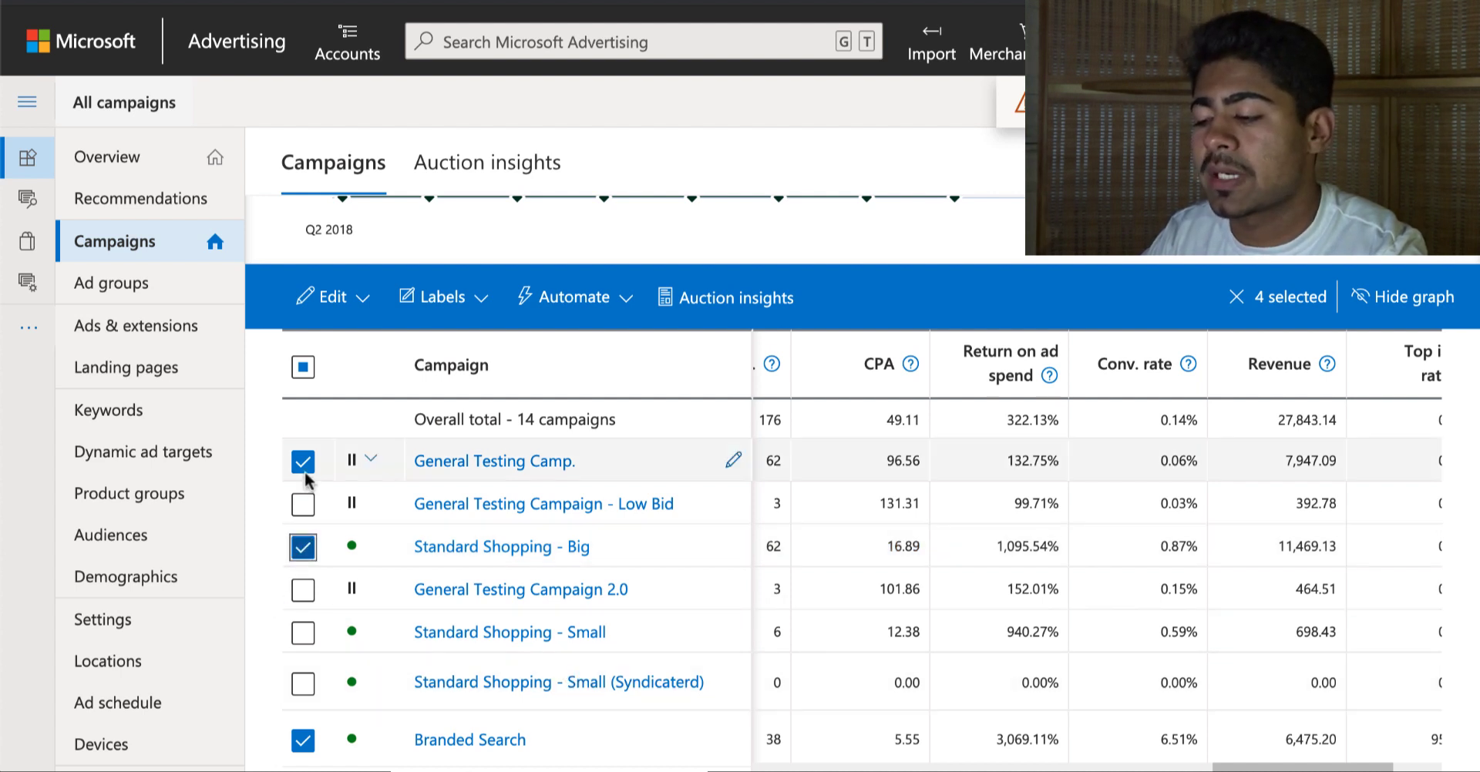
left_click(303, 547)
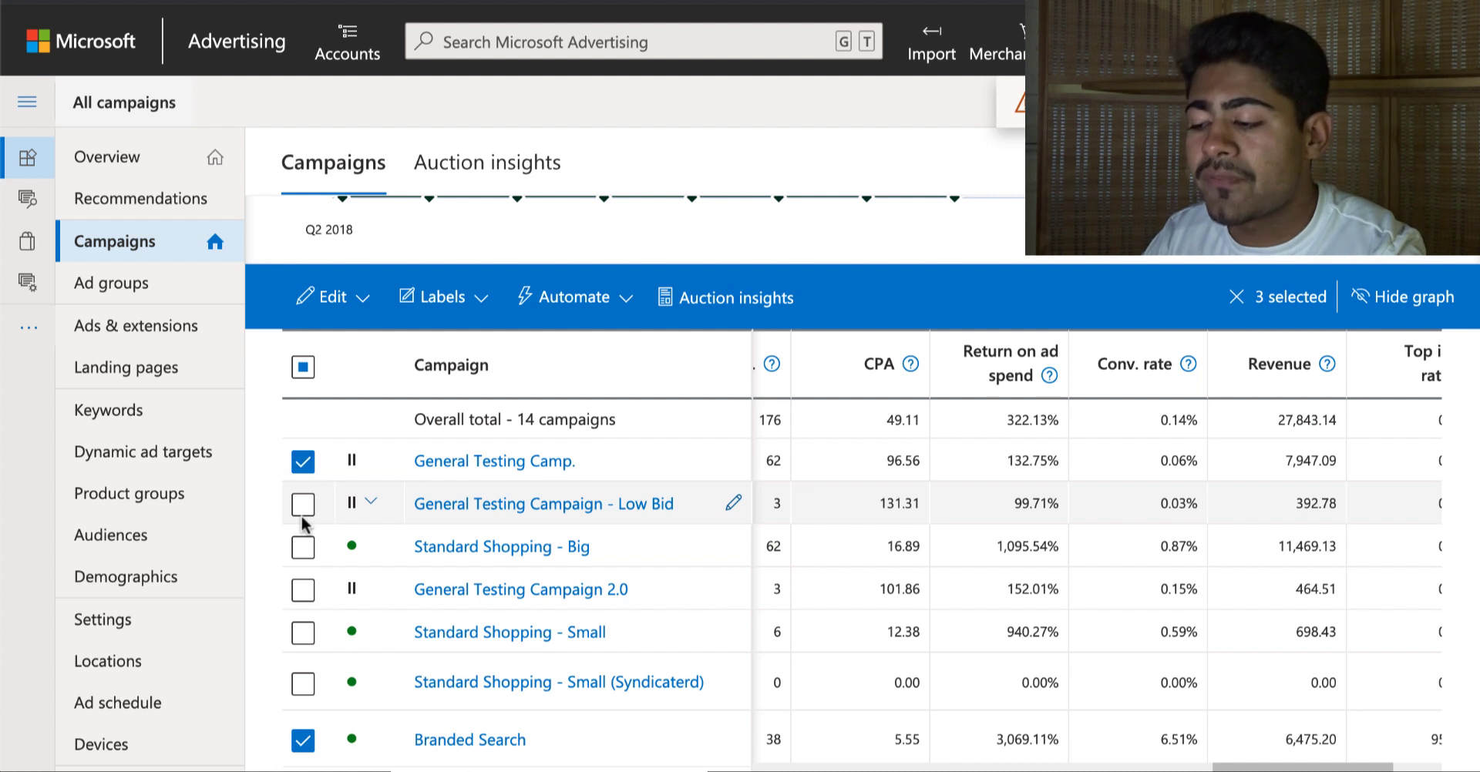
left_click(303, 461)
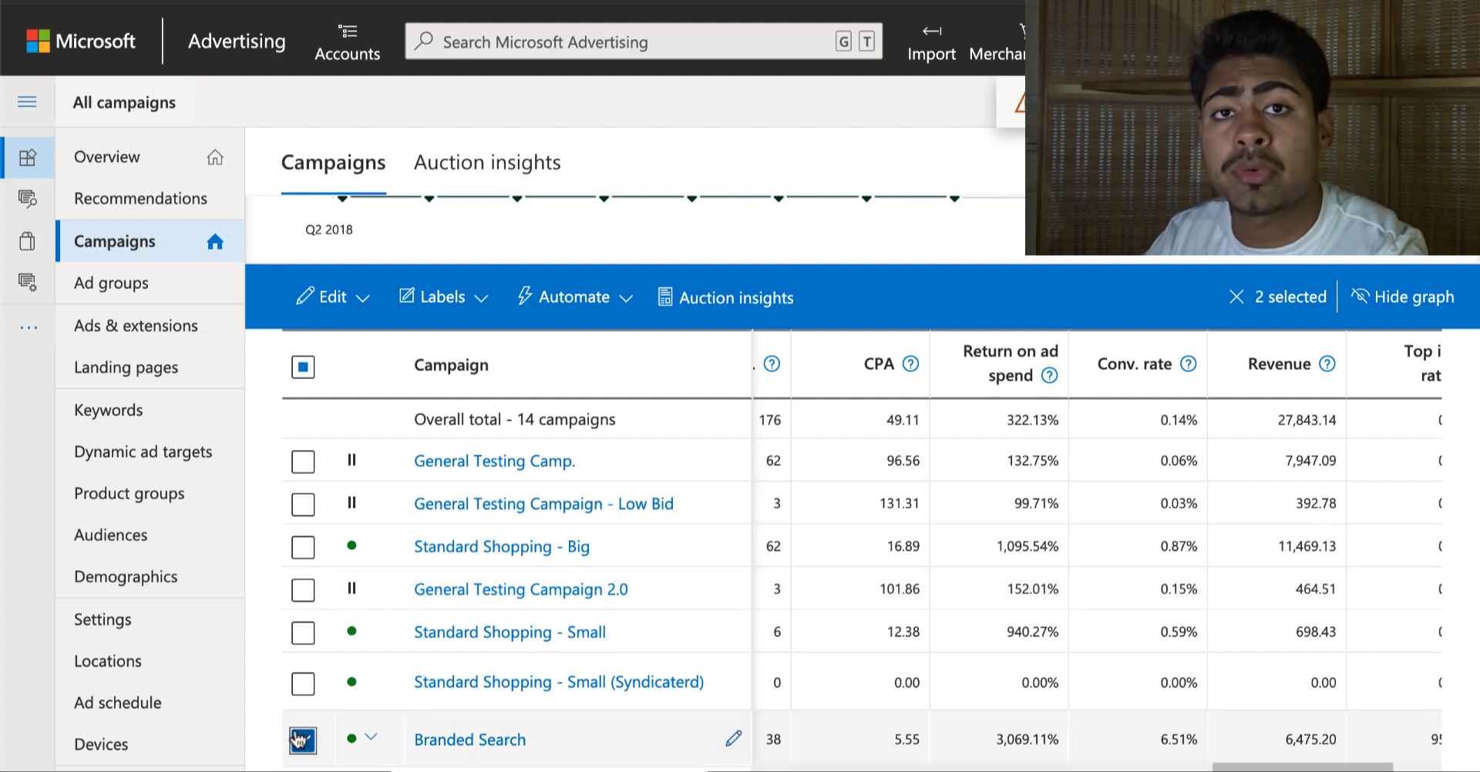
left_click(304, 372)
left_click(304, 368)
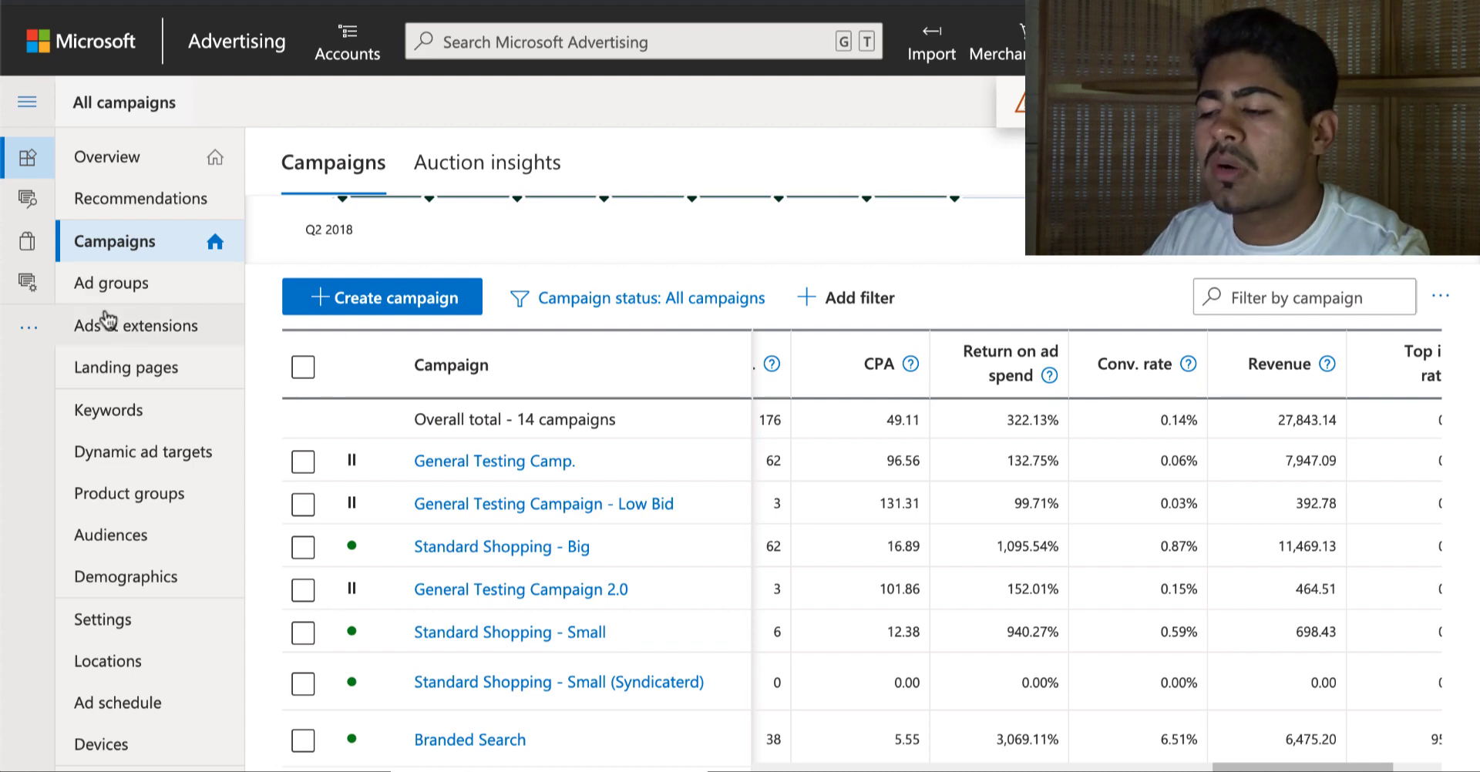
Step: Create a Standard Shopping campaign for selling catalog products using Search ads
left_click(381, 311)
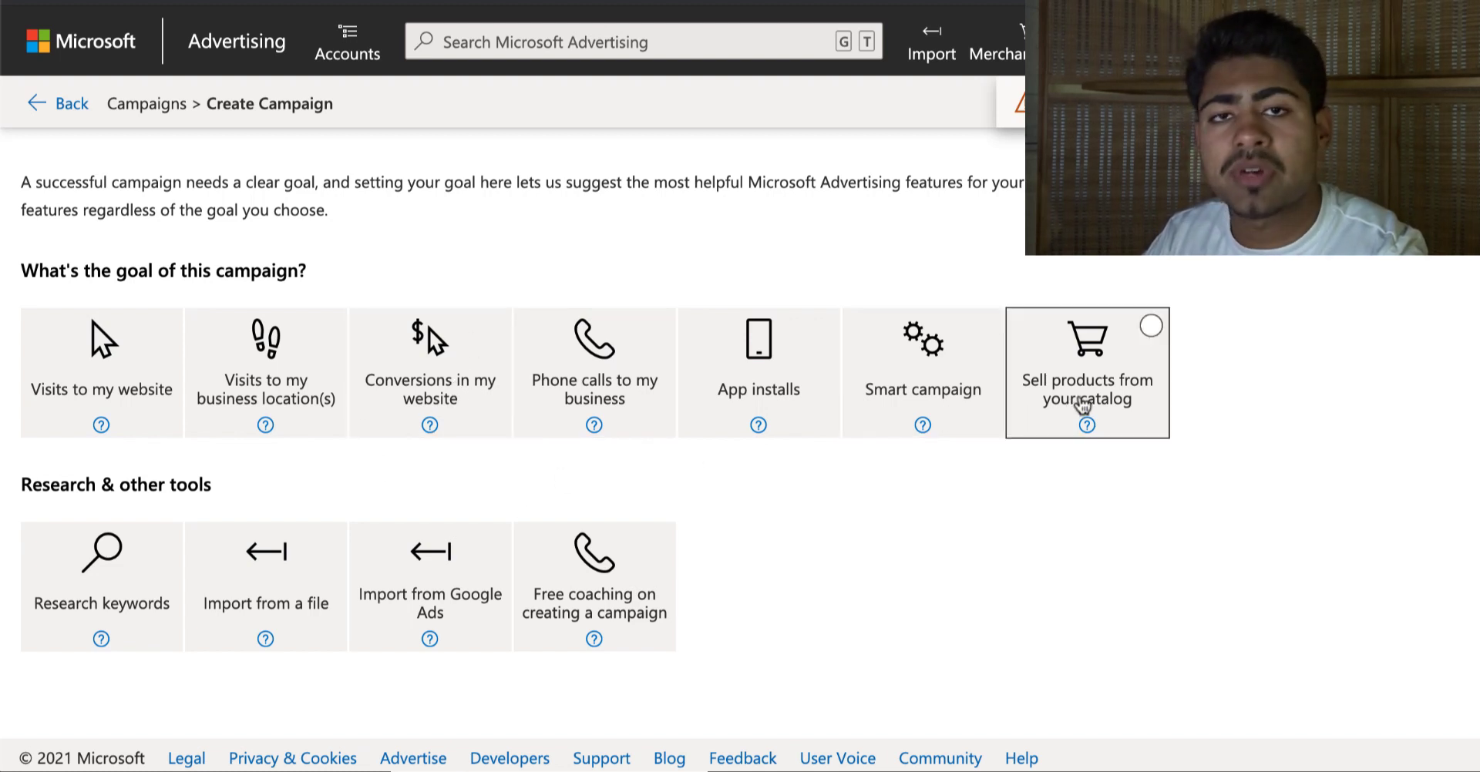
left_click(1083, 406)
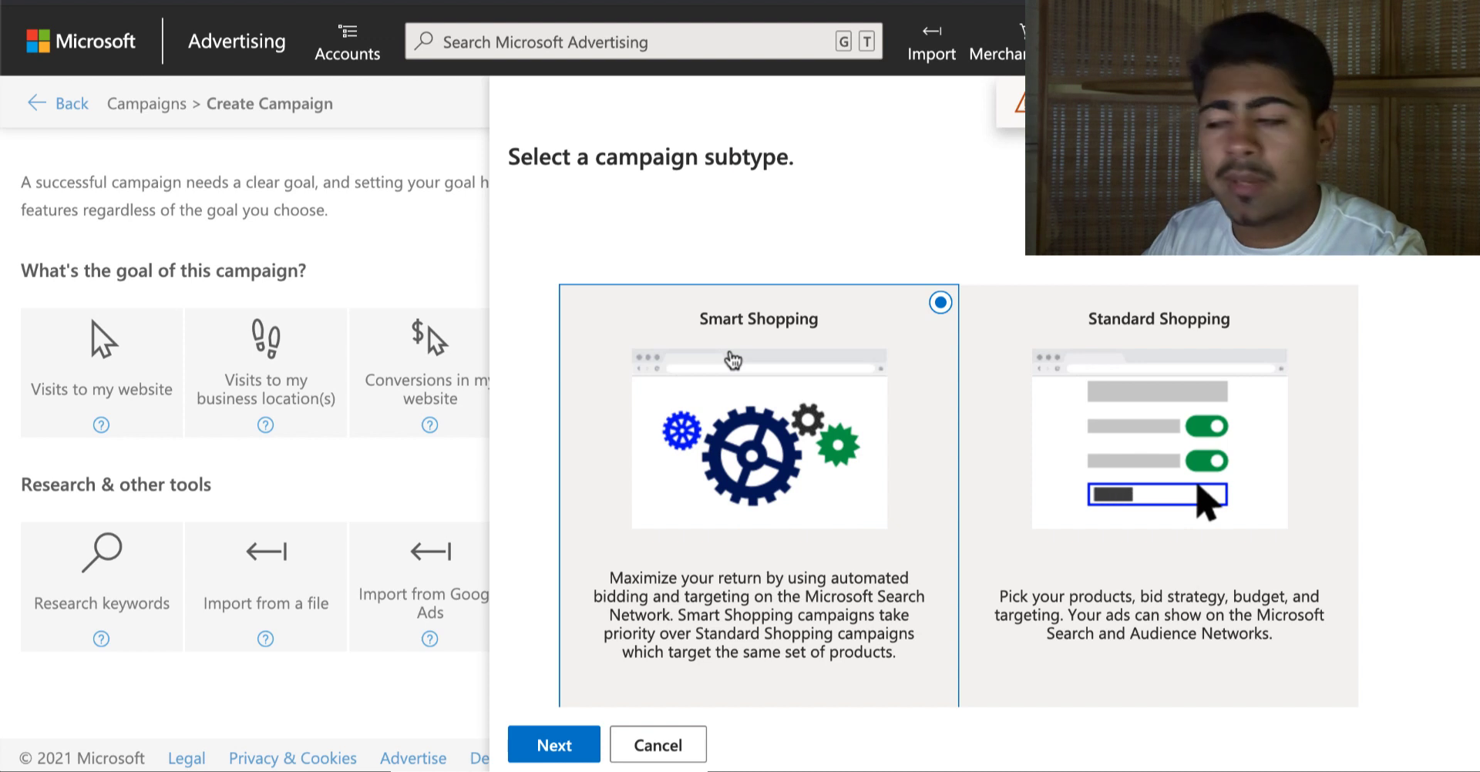
left_click(1066, 324)
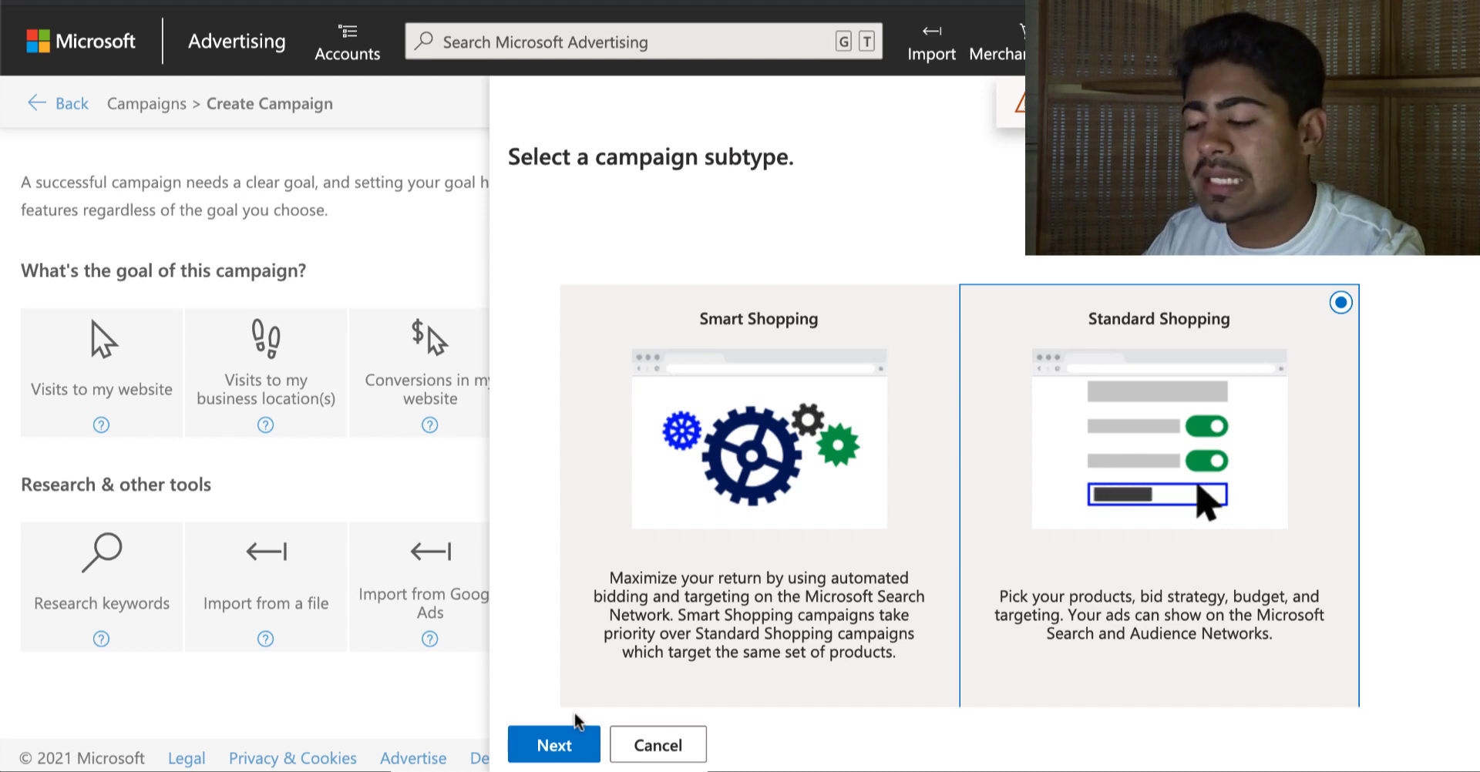
left_click(561, 742)
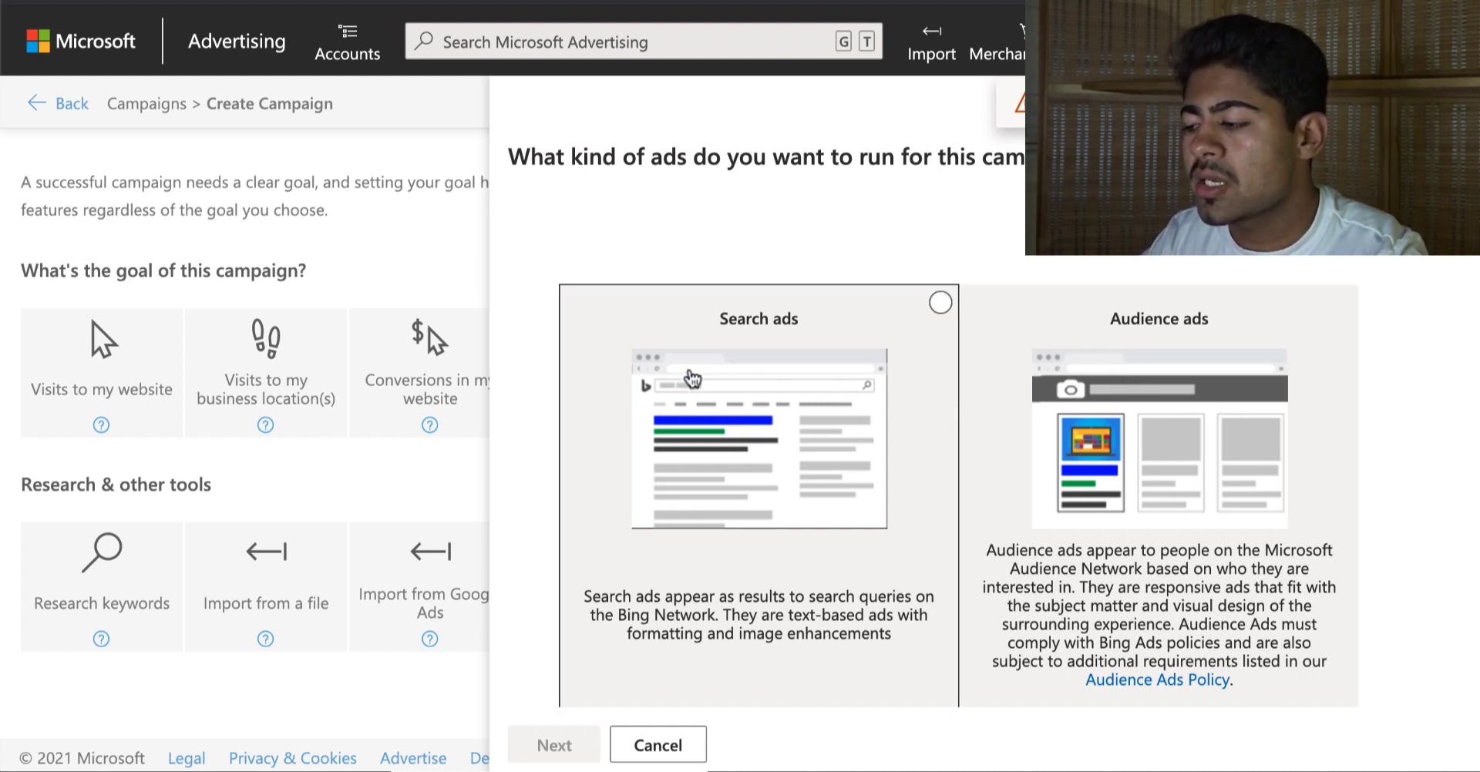
left_click(691, 378)
left_click(570, 744)
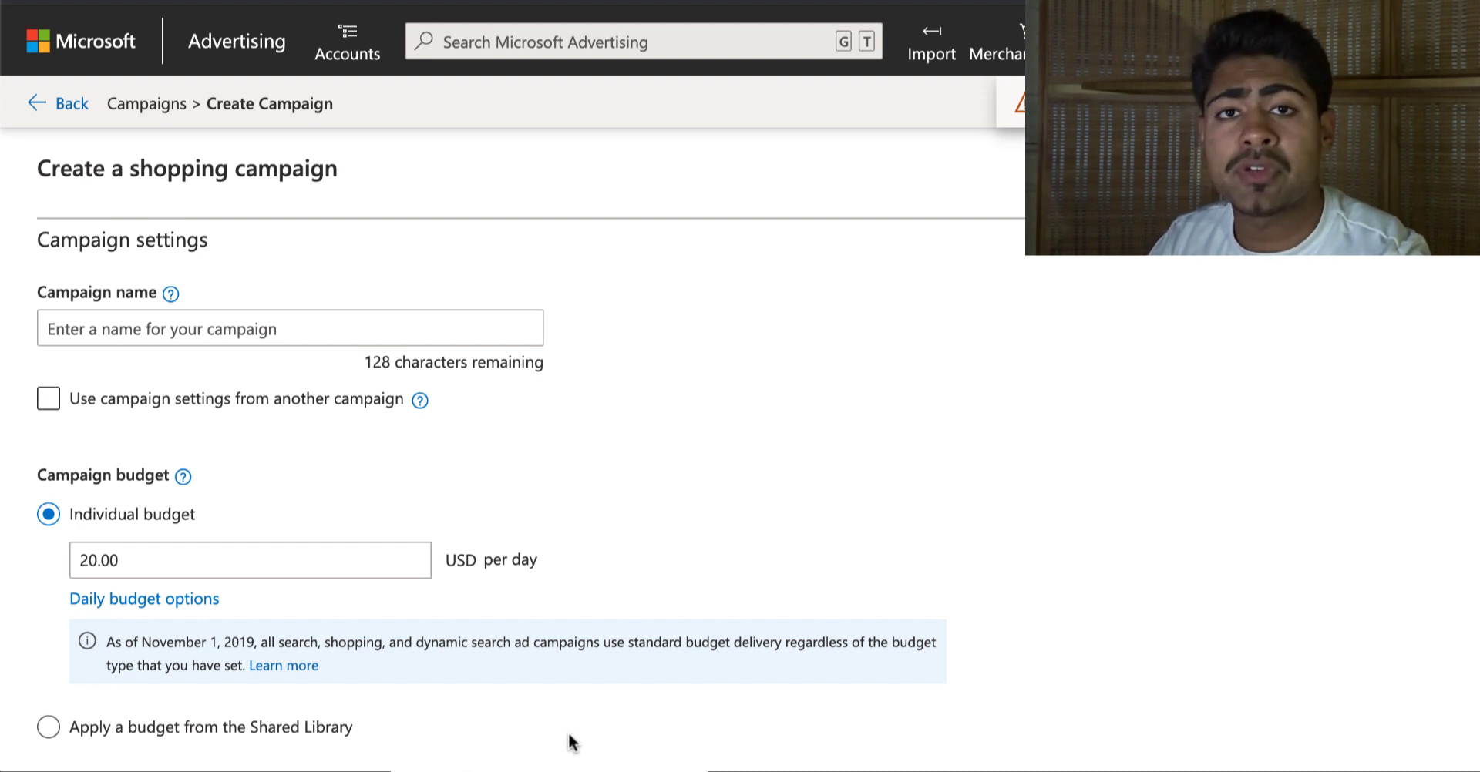
Step: Name the campaign 'General Testing Campaign - High Bid'
left_click(289, 328)
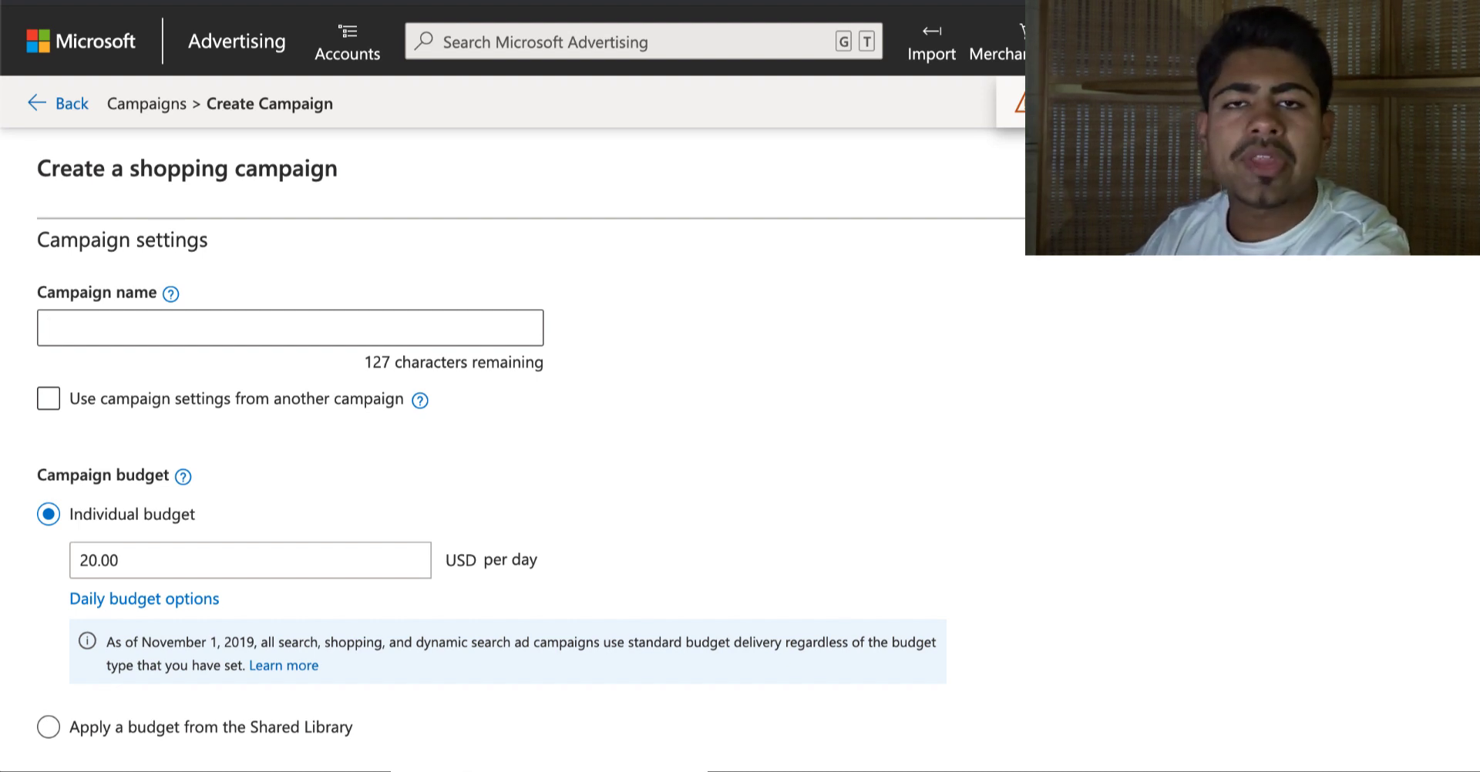
type("Geene")
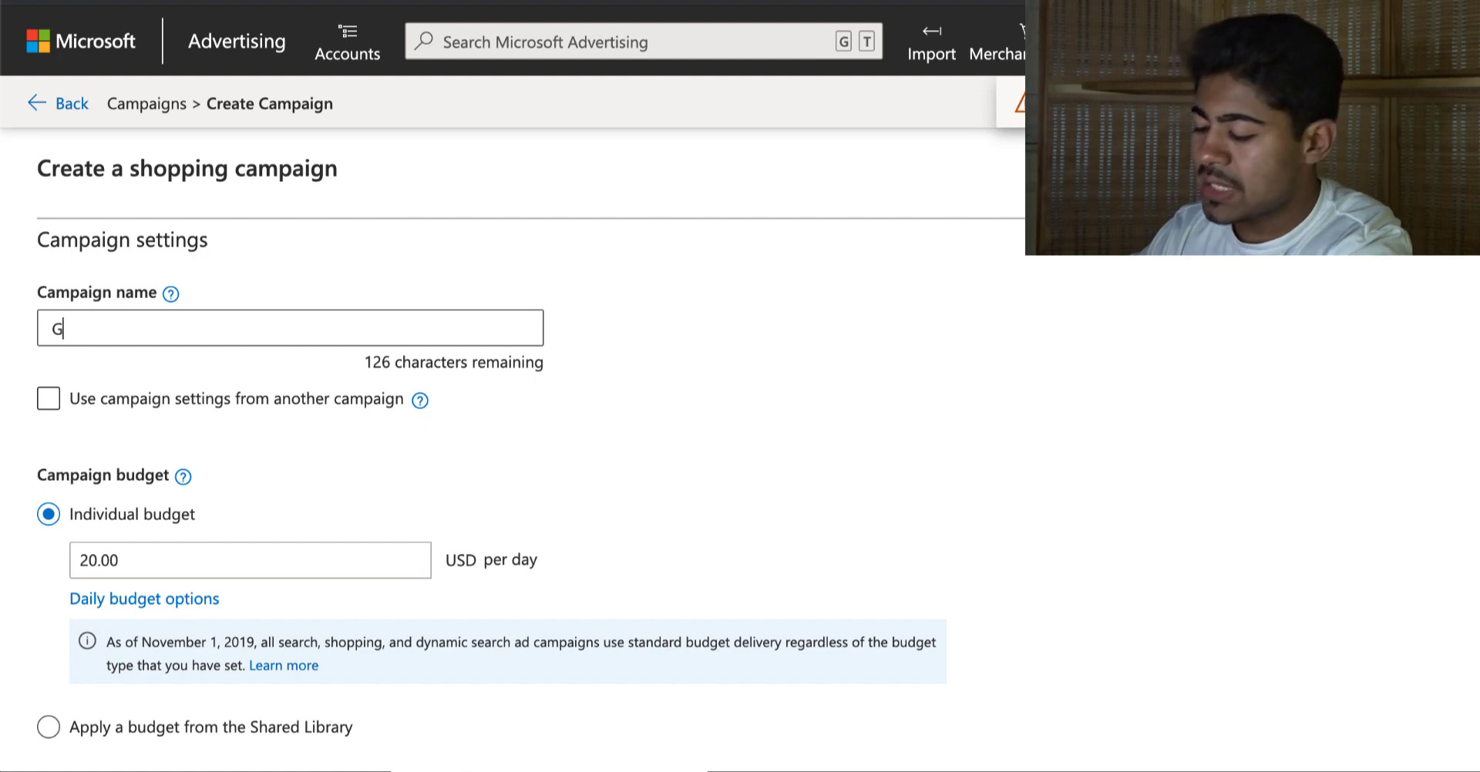
key("BackSpace")
key("BackSpace")
key("BackSpace")
type("neral")
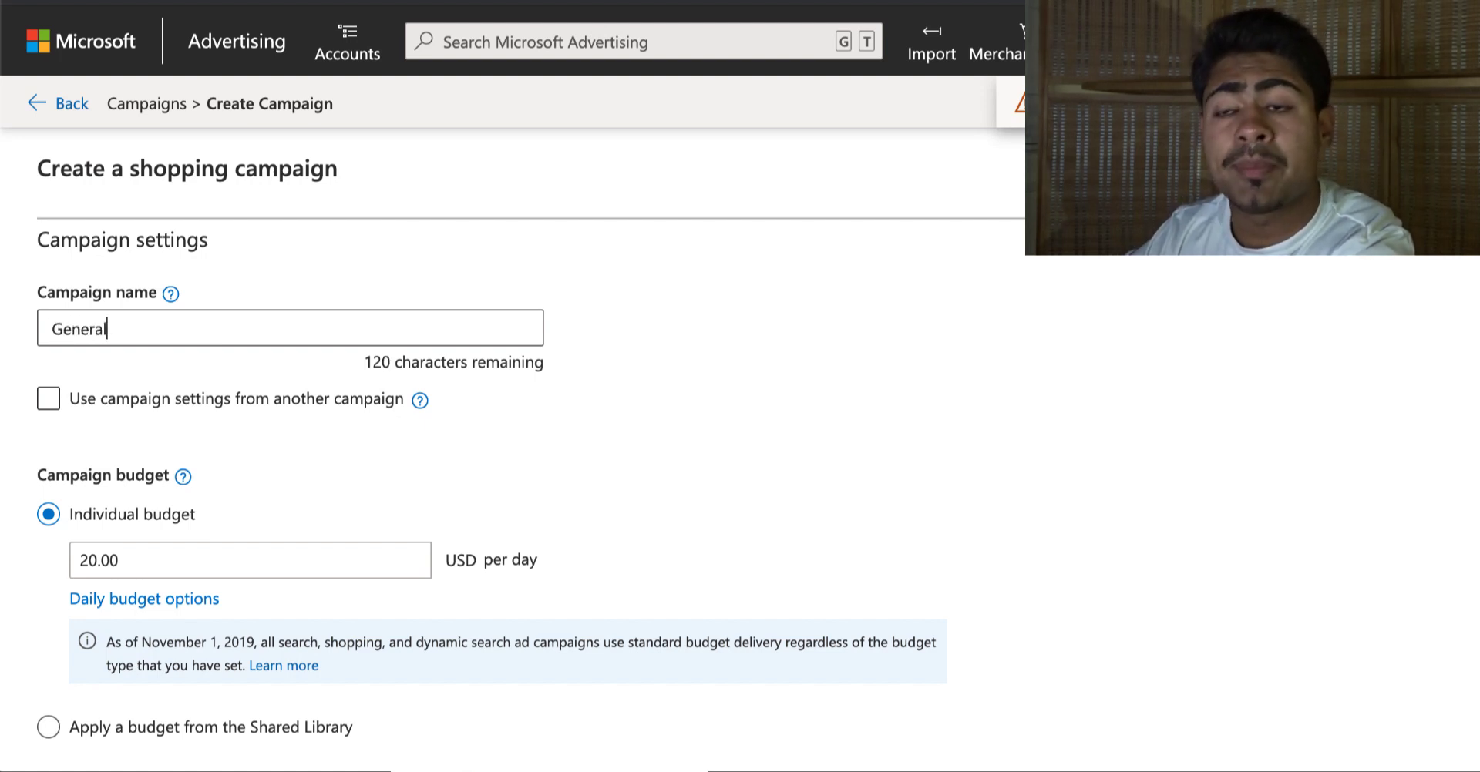
type(" Testing Campaign - ")
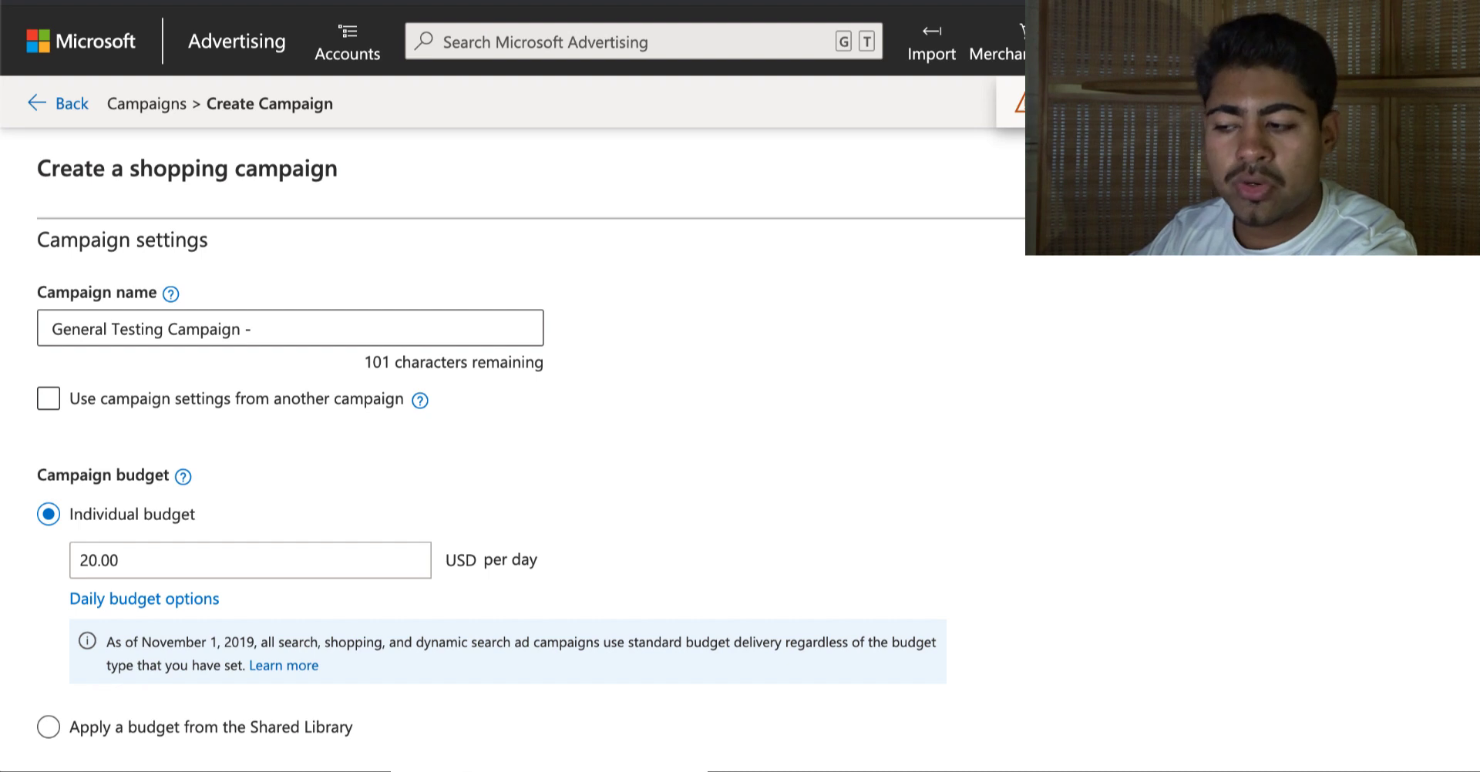
type("High Bid")
left_click(254, 327)
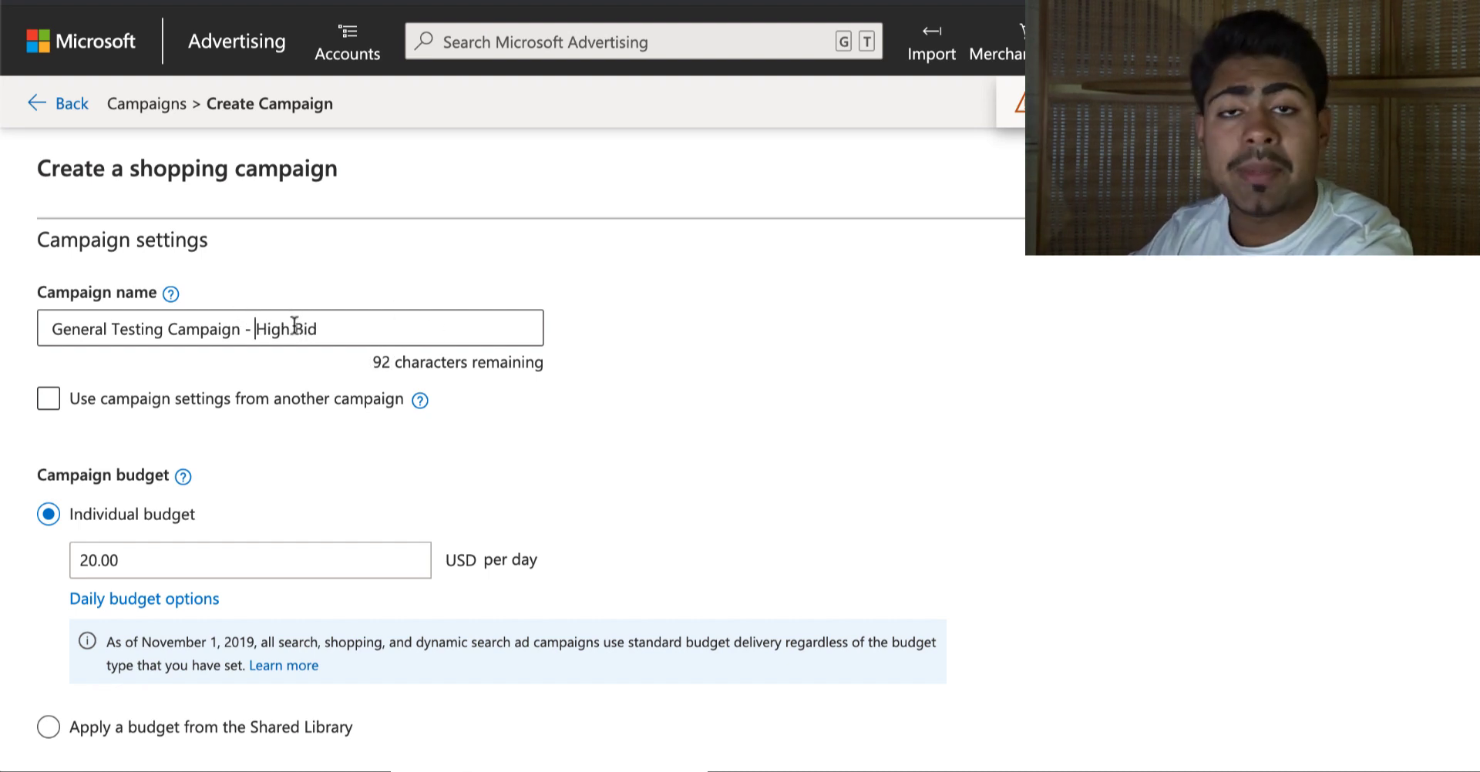
left_click_drag(340, 330, 31, 359)
scroll(66, 362, "down", 2)
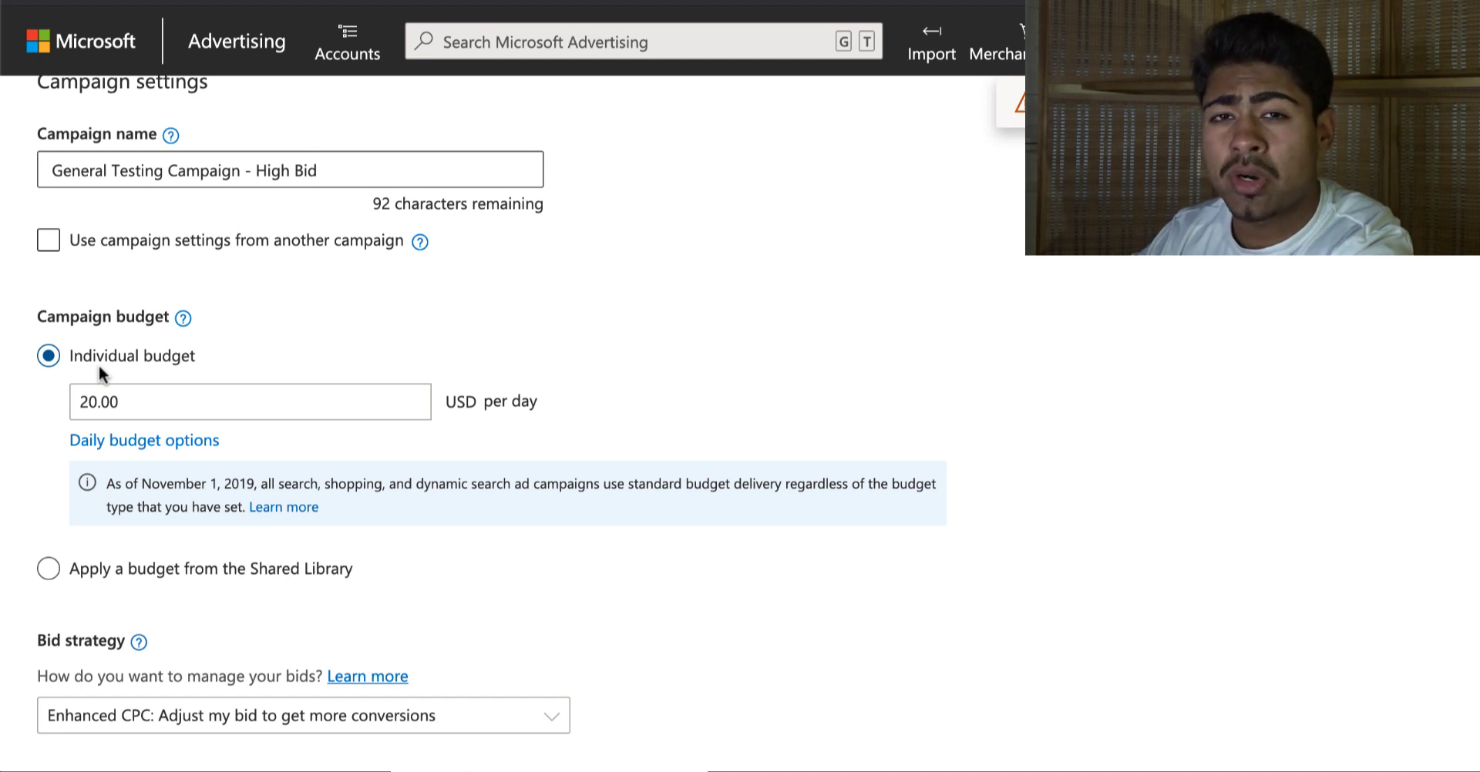
Step: Replace the 20.00 daily budget with 25 USD
left_click(146, 402)
key("ctrl+a")
type("25")
scroll(204, 331, "down", 4)
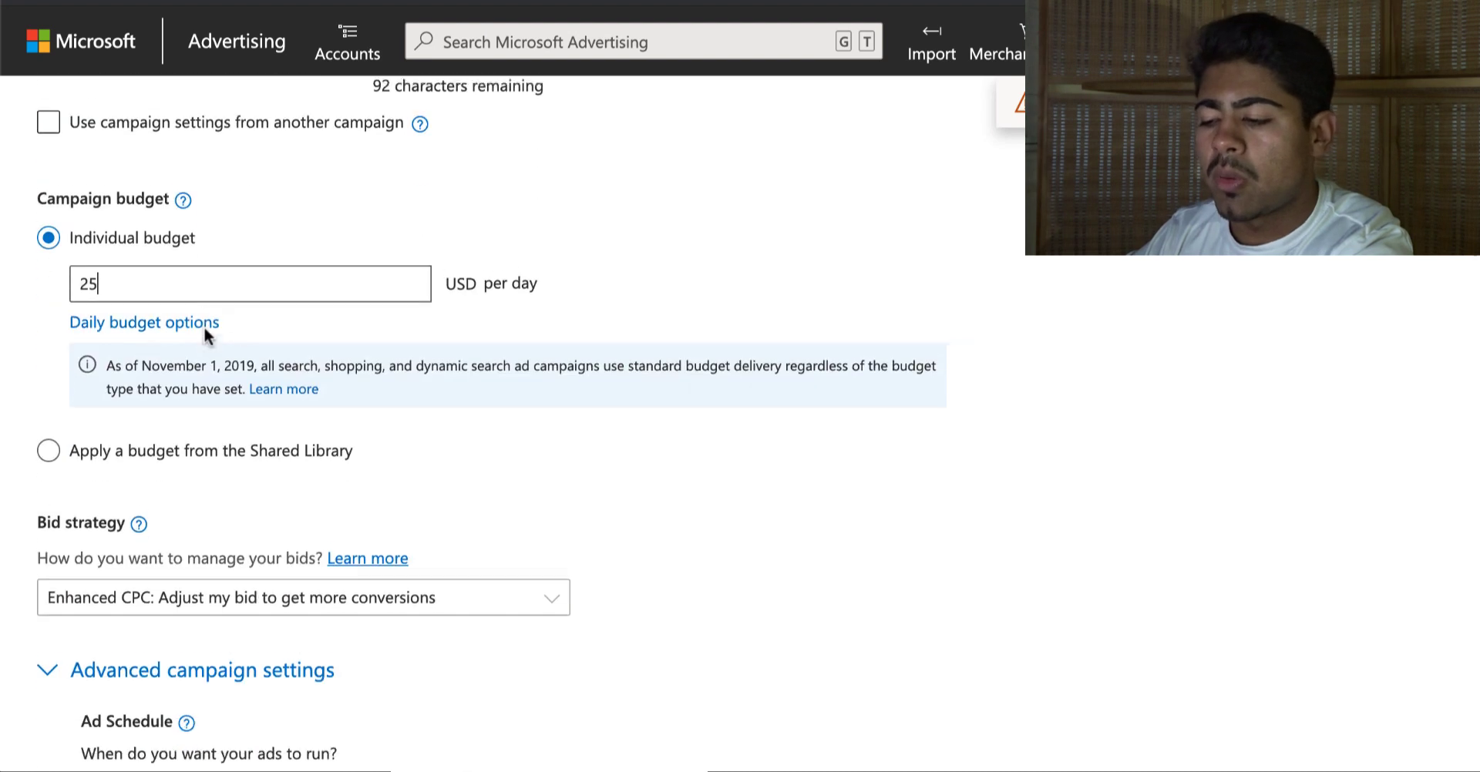
scroll(203, 337, "down", 1)
left_click(141, 343)
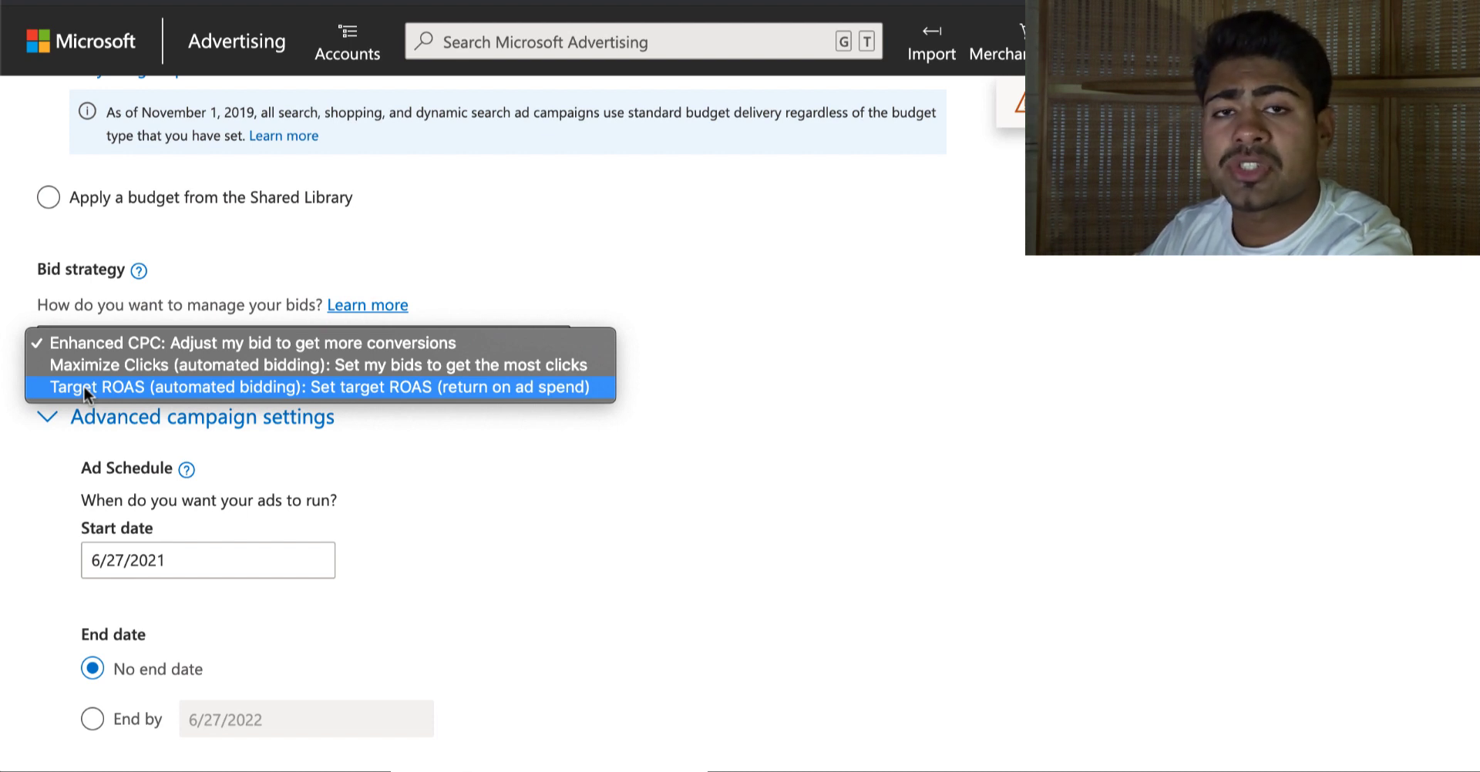
Step: Use Maximize Clicks bidding with a 0.35 USD maximum CPC limit
left_click(94, 368)
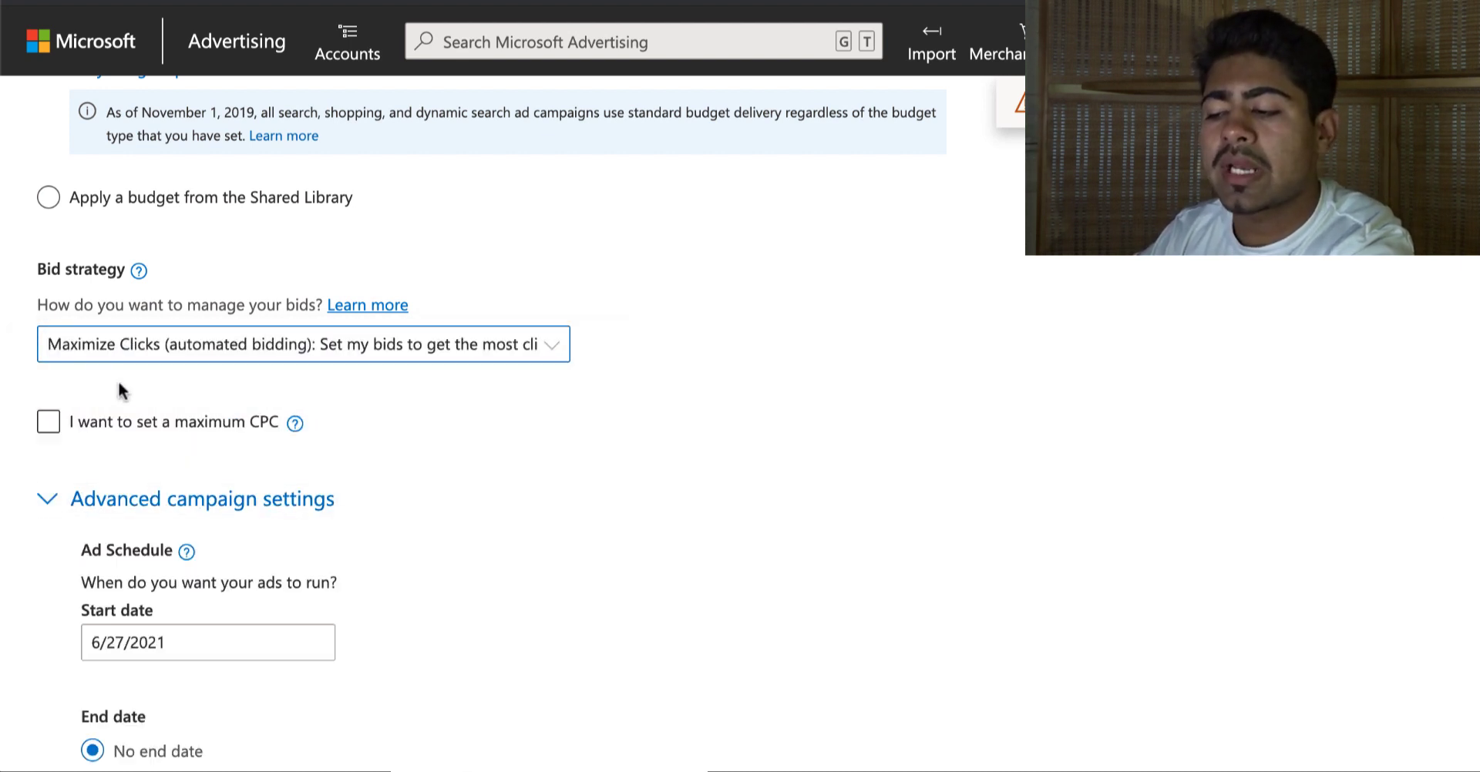
scroll(119, 393, "down", 1)
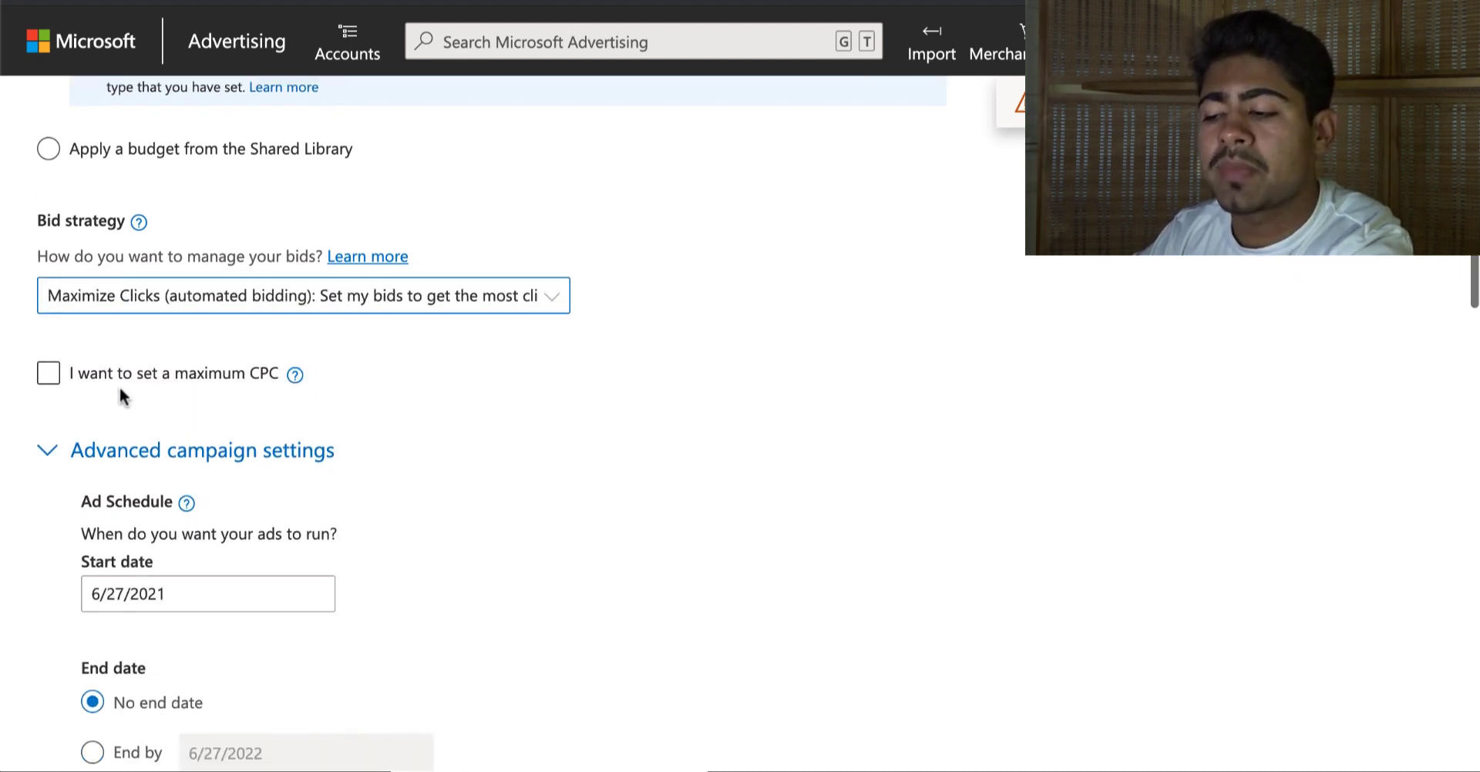
left_click(48, 369)
scroll(48, 378, "down", 1)
left_click(56, 364)
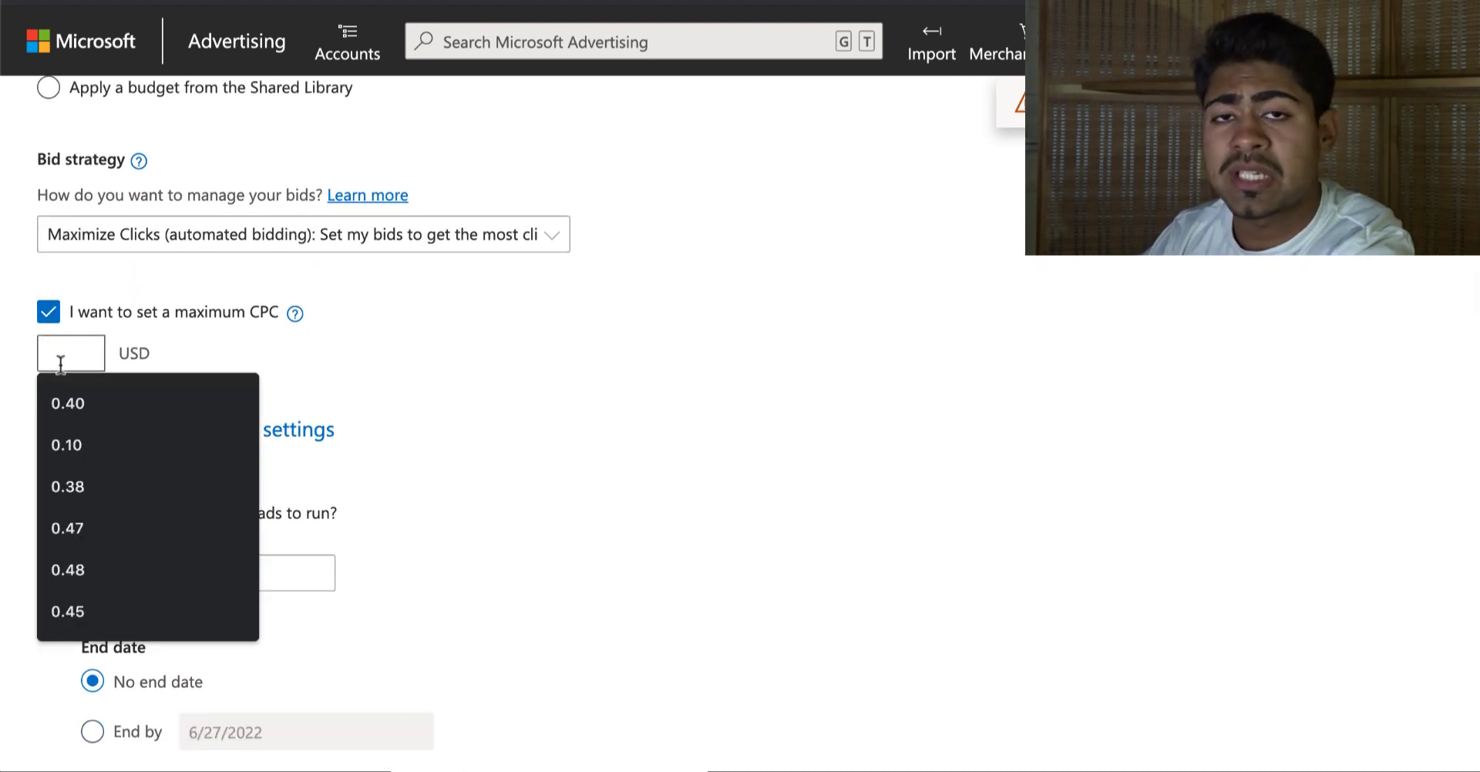
left_click(316, 343)
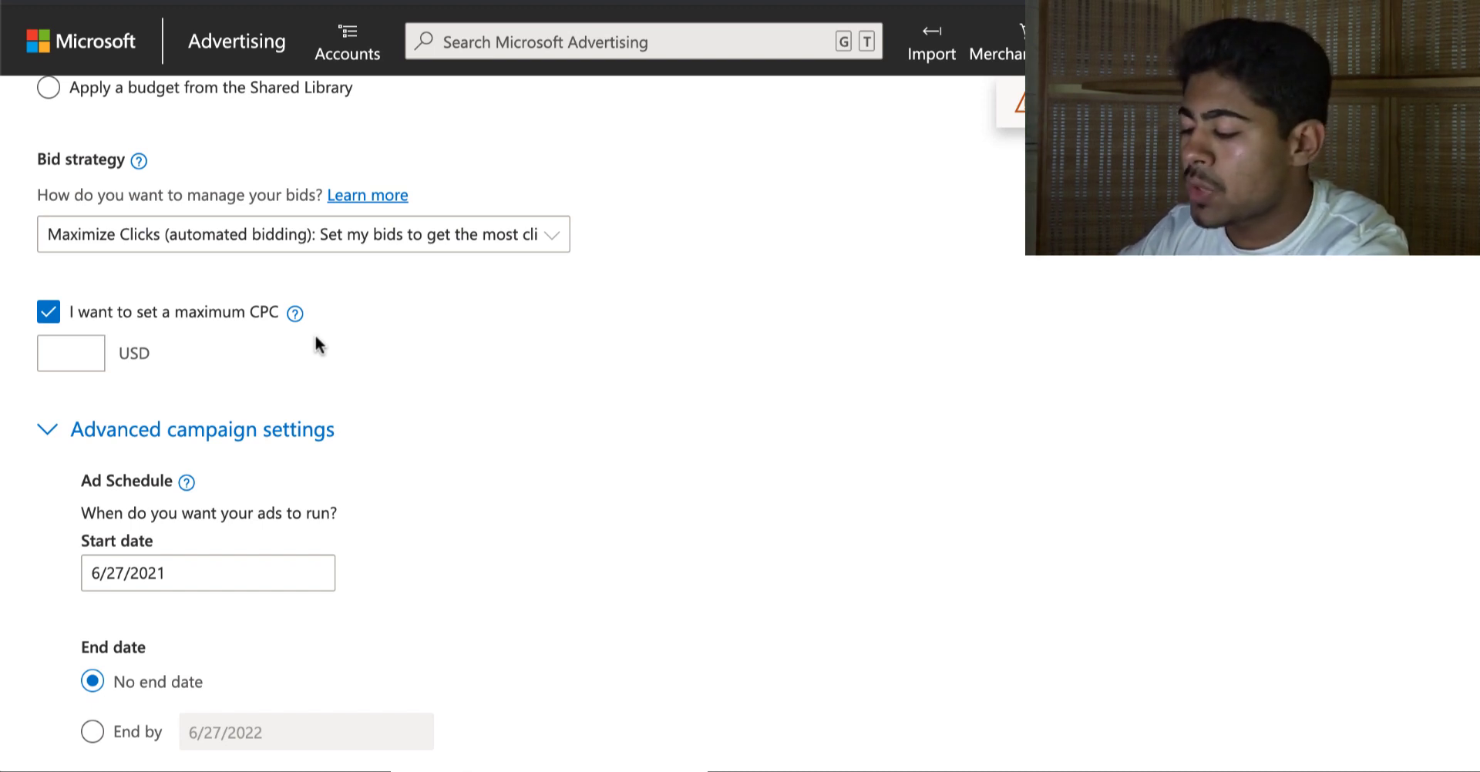
left_click(51, 359)
type("0")
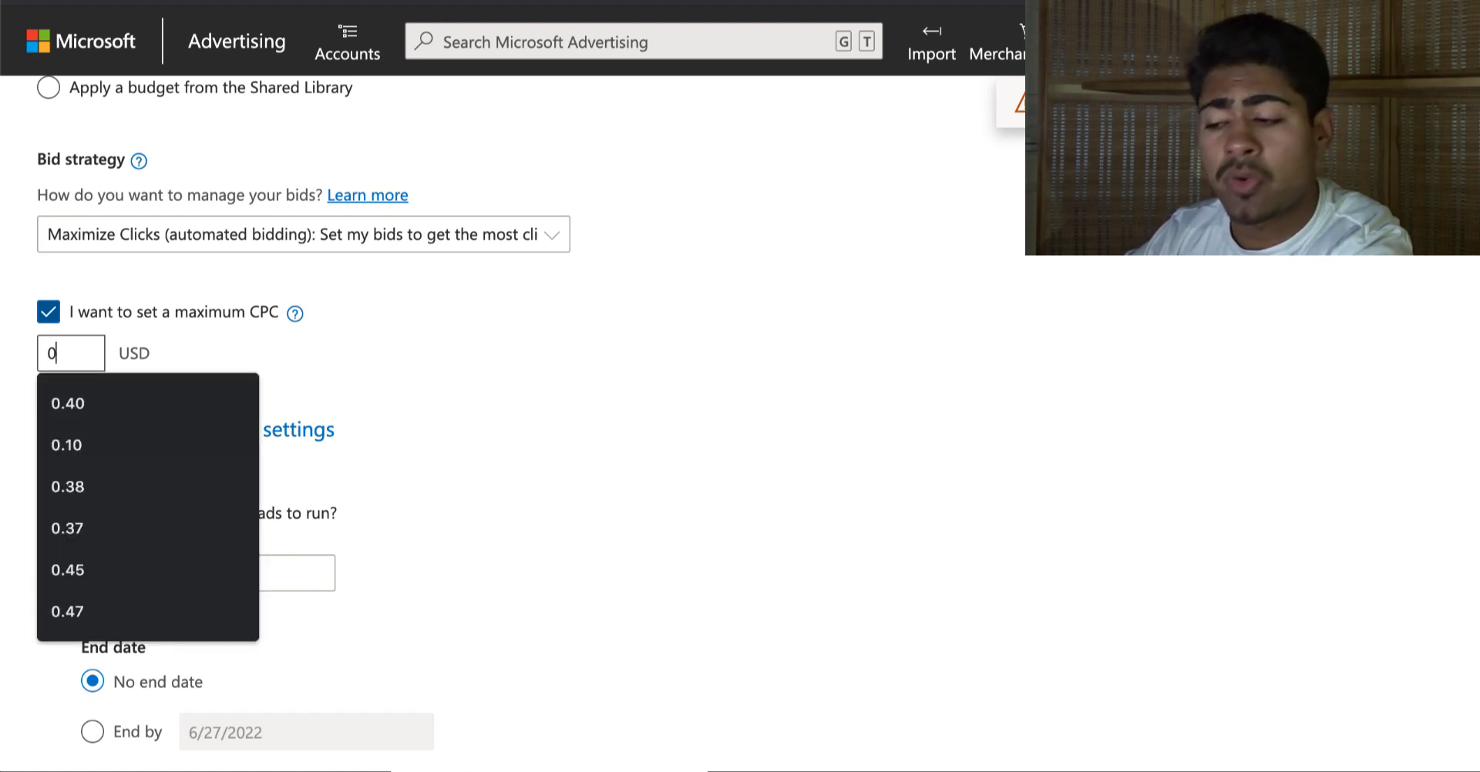
type(".32 - 0")
type(".41")
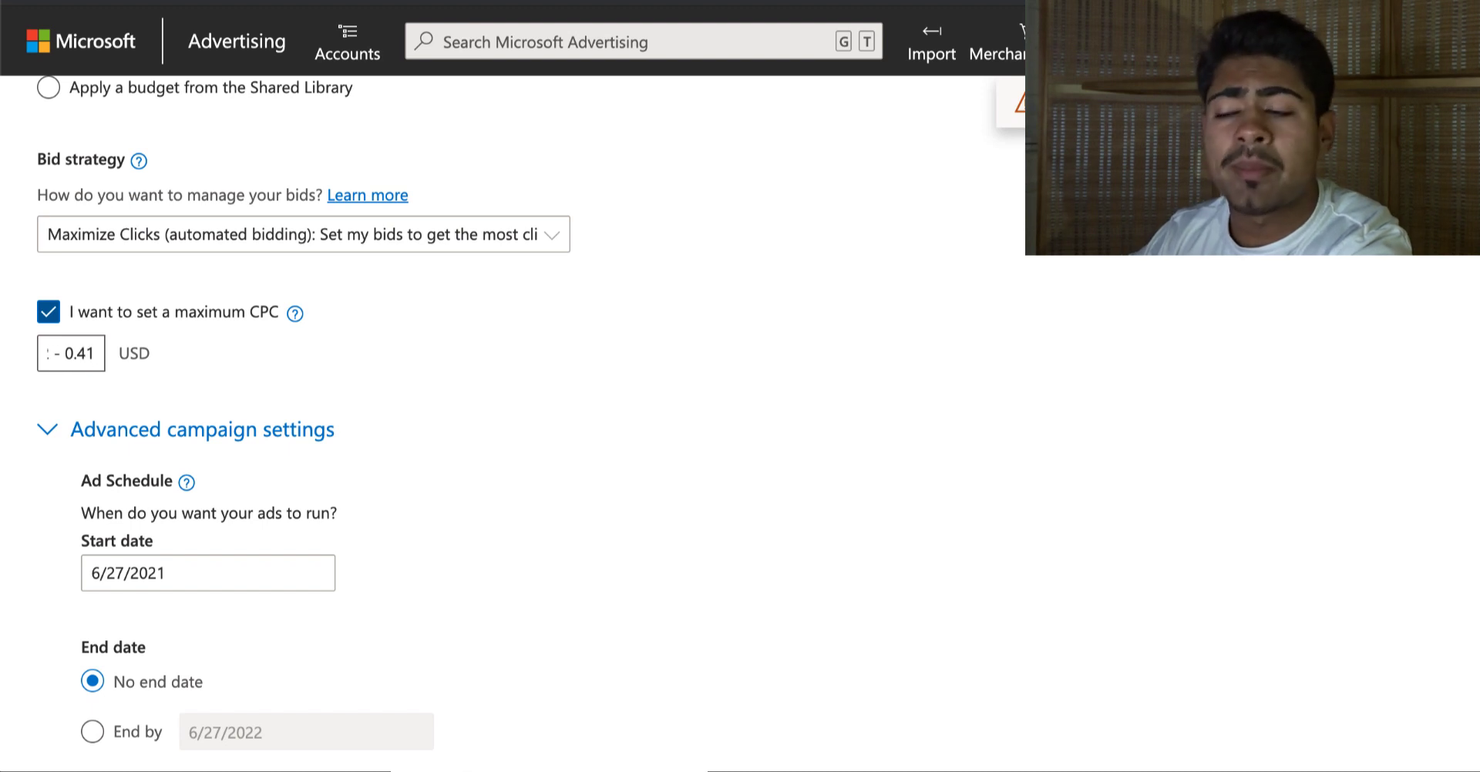
key("ctrl+a")
type("0.35")
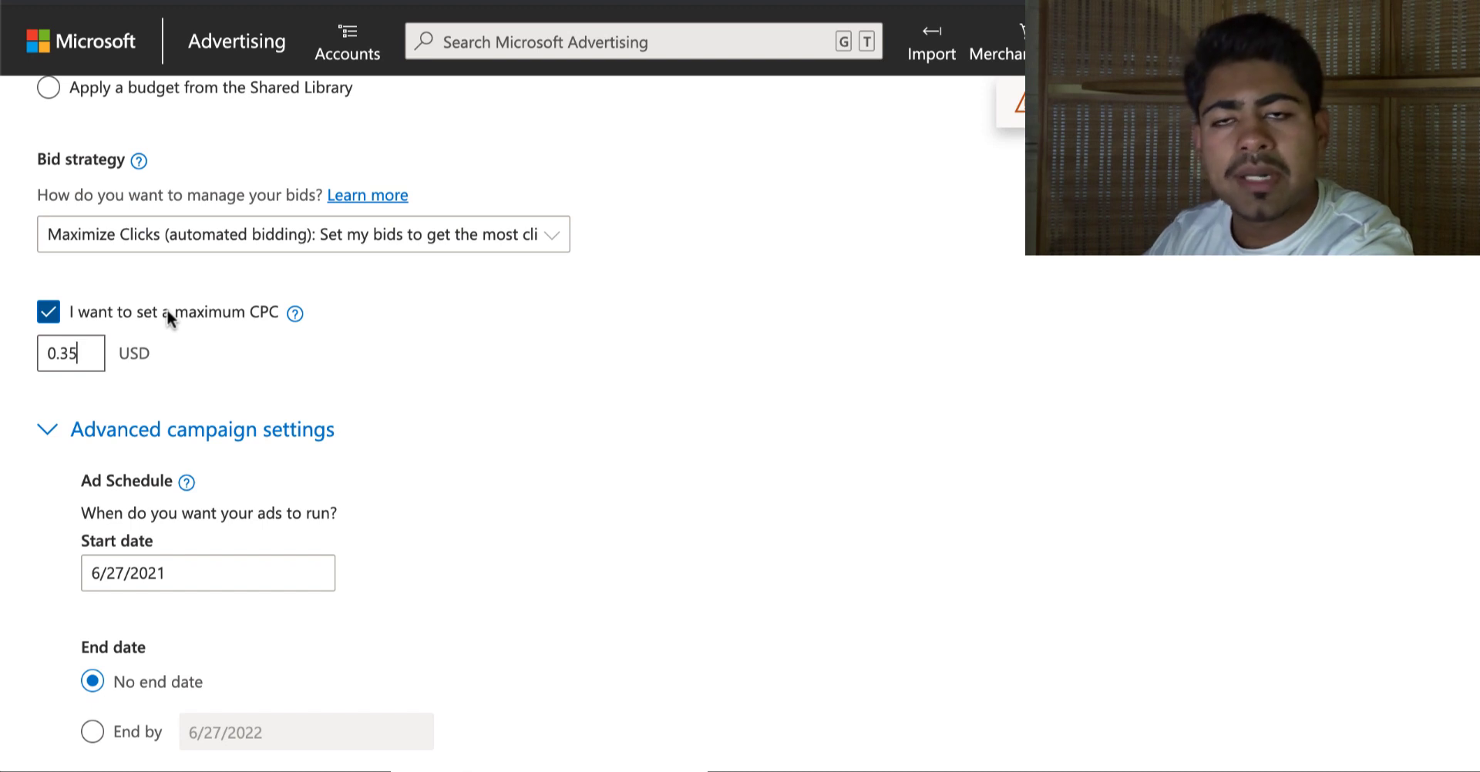
Step: Scroll past Ad schedule and Time zone and expand Ad distribution under Other settings
scroll(109, 370, "down", 3)
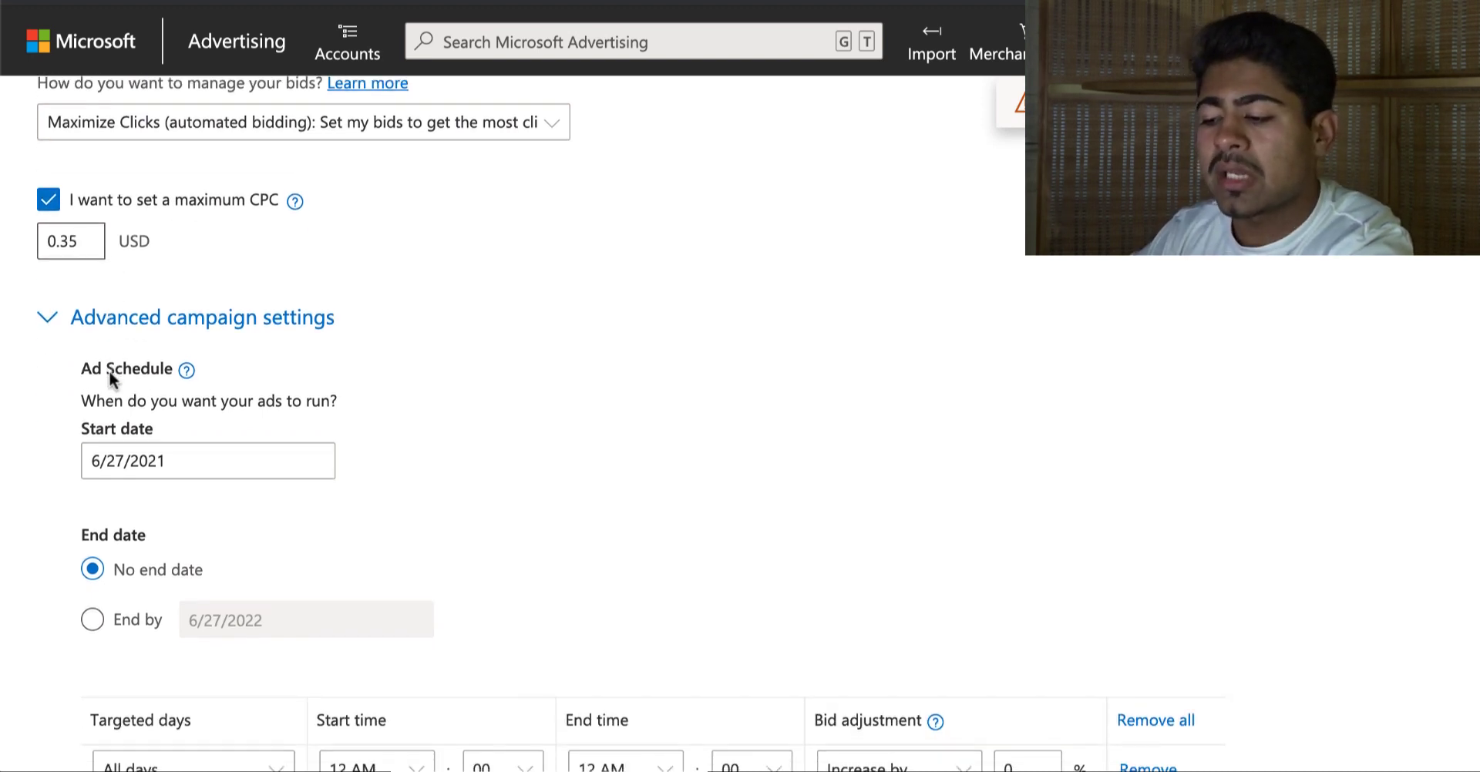
scroll(109, 370, "down", 1)
scroll(141, 337, "down", 2)
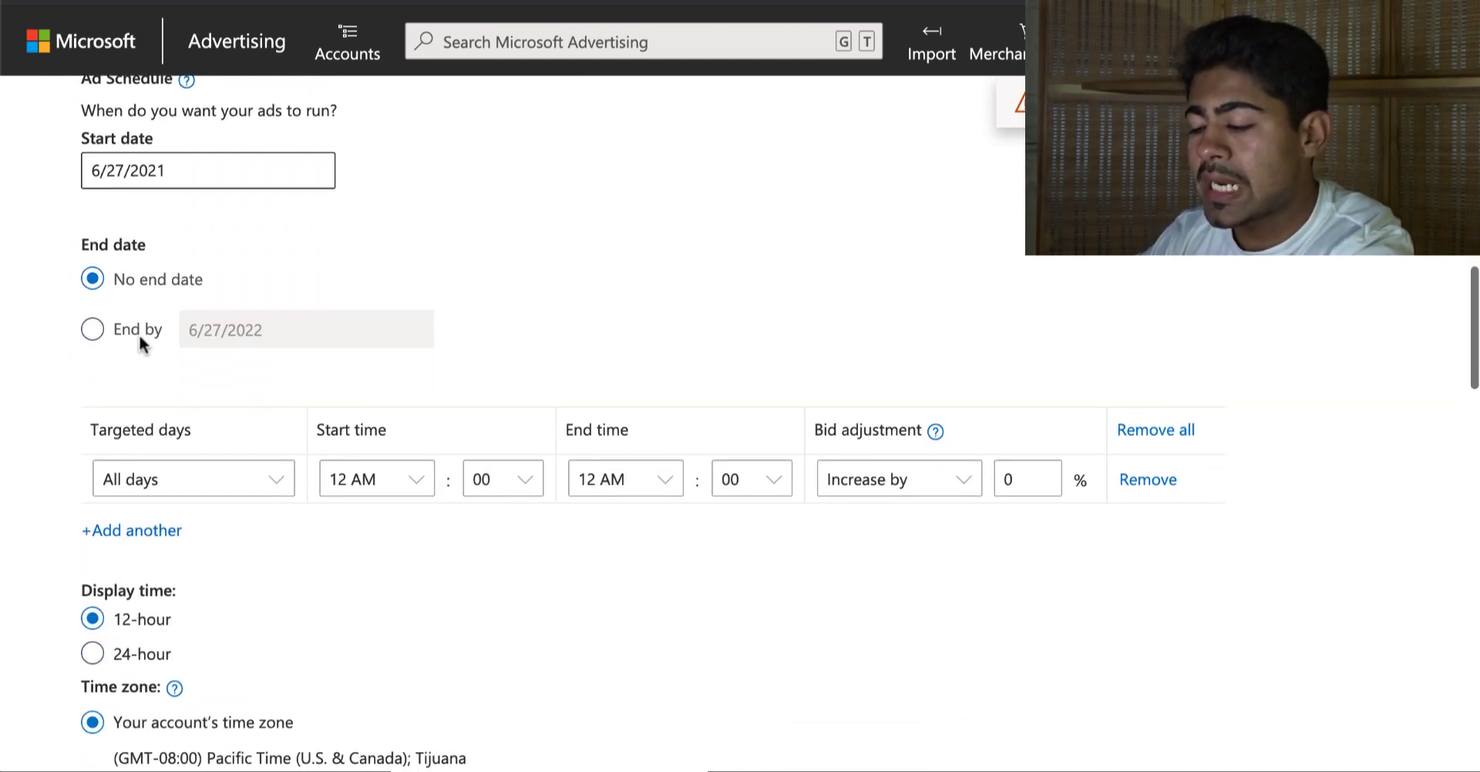
scroll(136, 489, "down", 4)
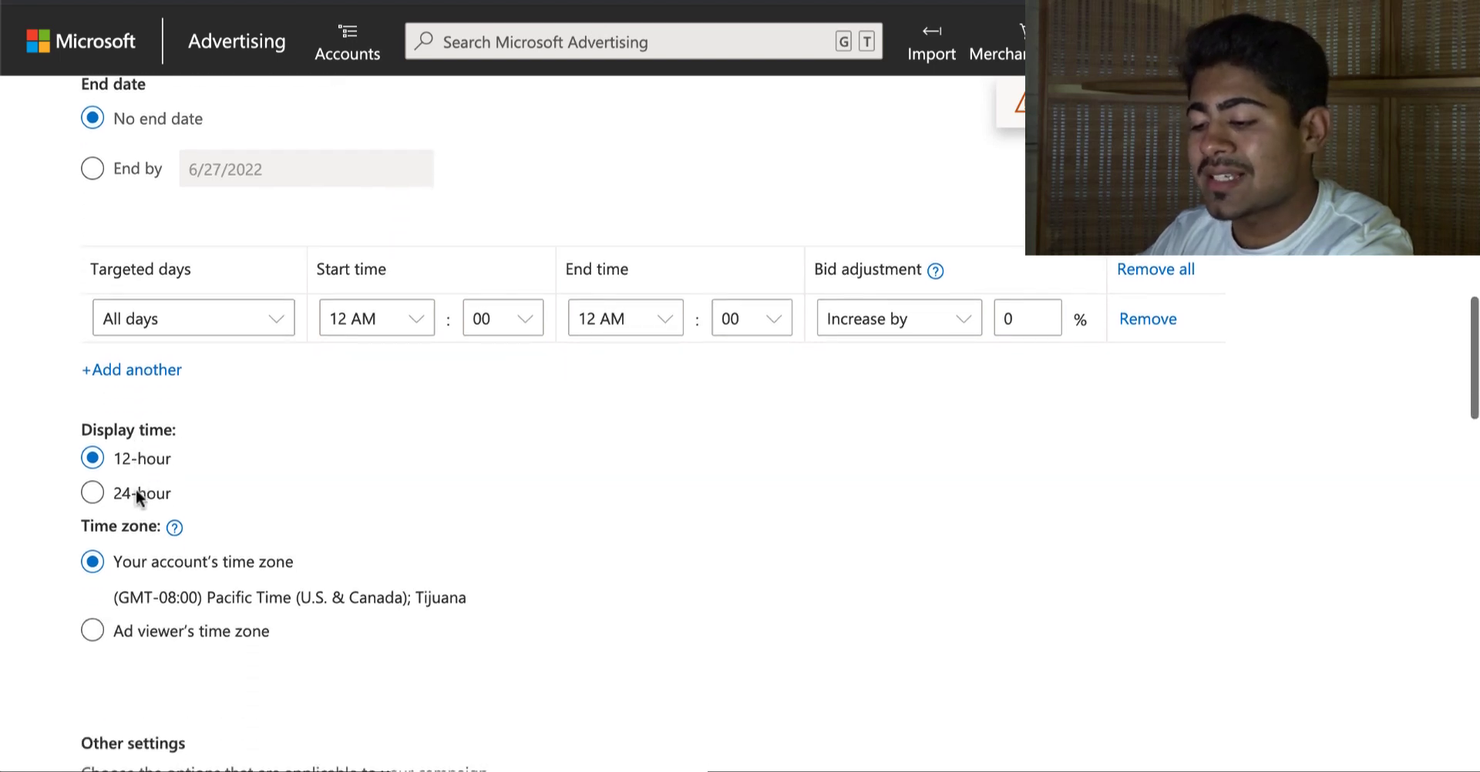
scroll(135, 488, "down", 1)
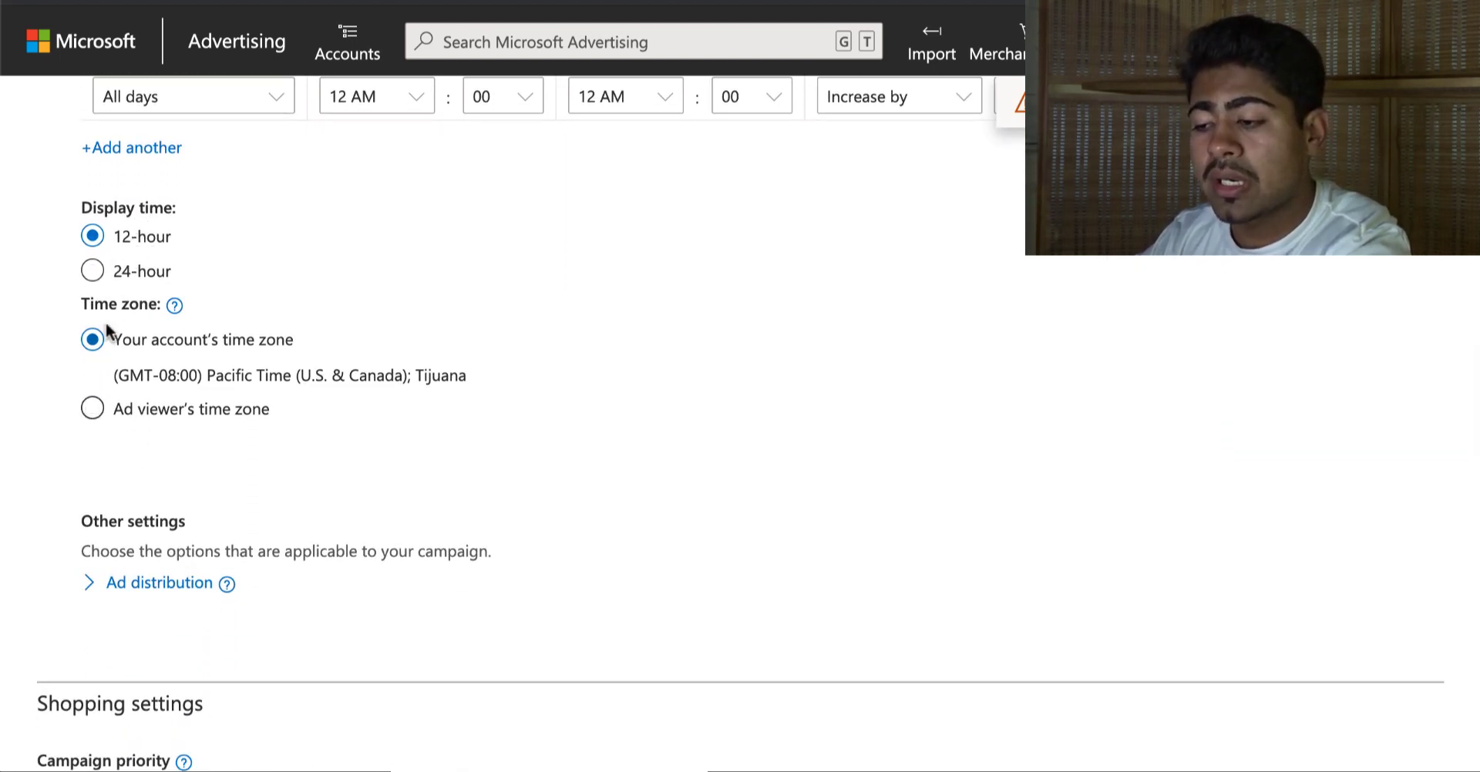
scroll(111, 347, "down", 3)
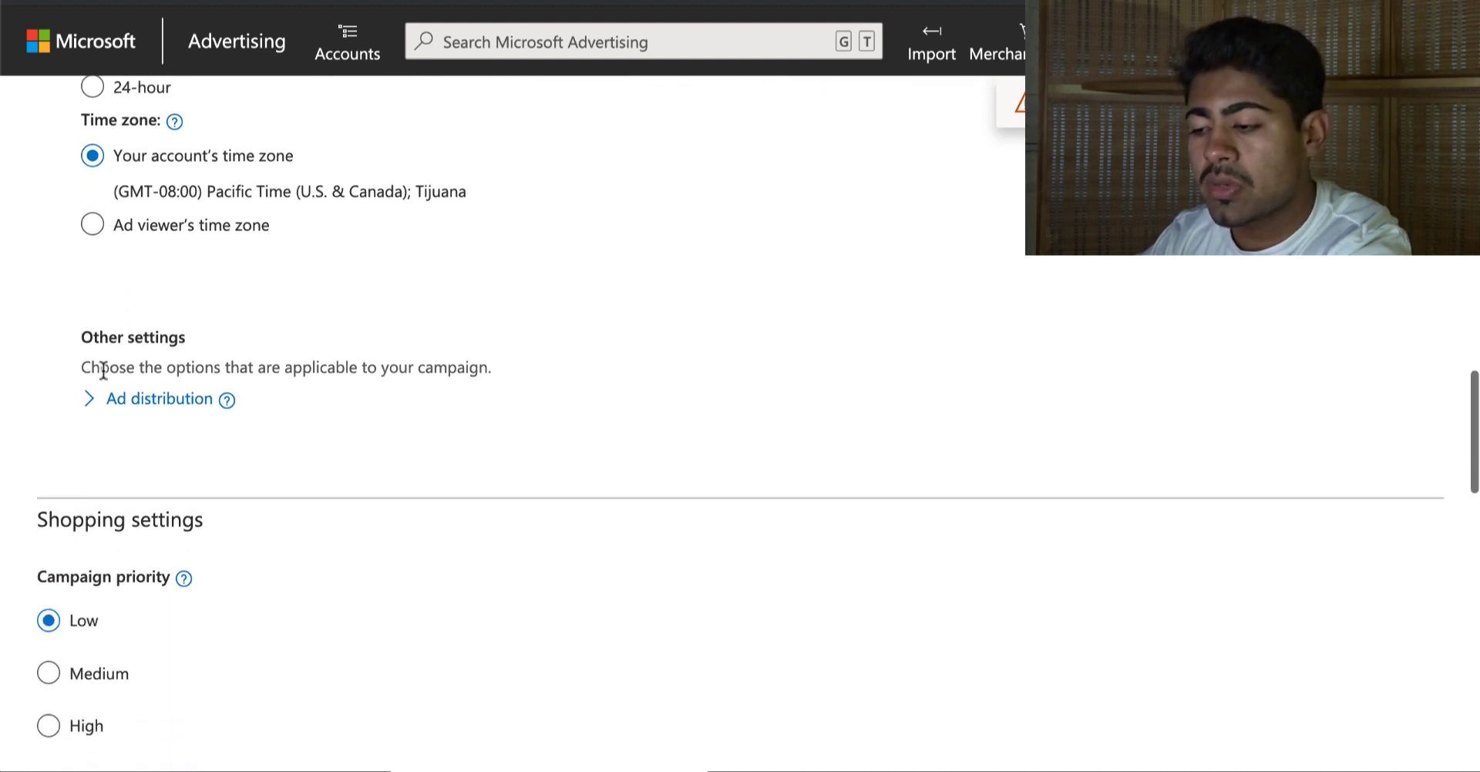
left_click(116, 379)
scroll(115, 379, "down", 2)
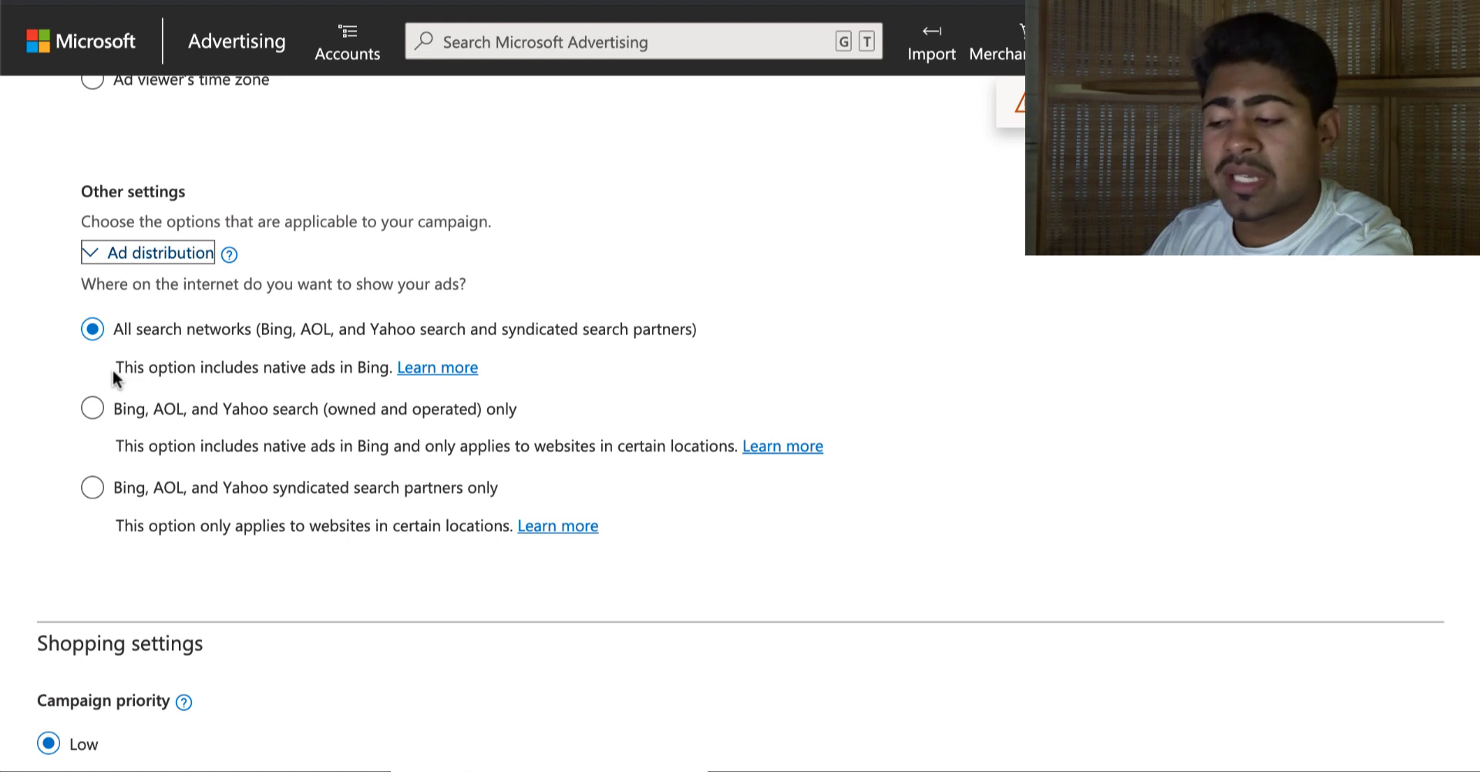
Step: After trying the other distribution options, settle on 'Bing, AOL, and Yahoo search (owned and operated) only'
left_click(266, 487)
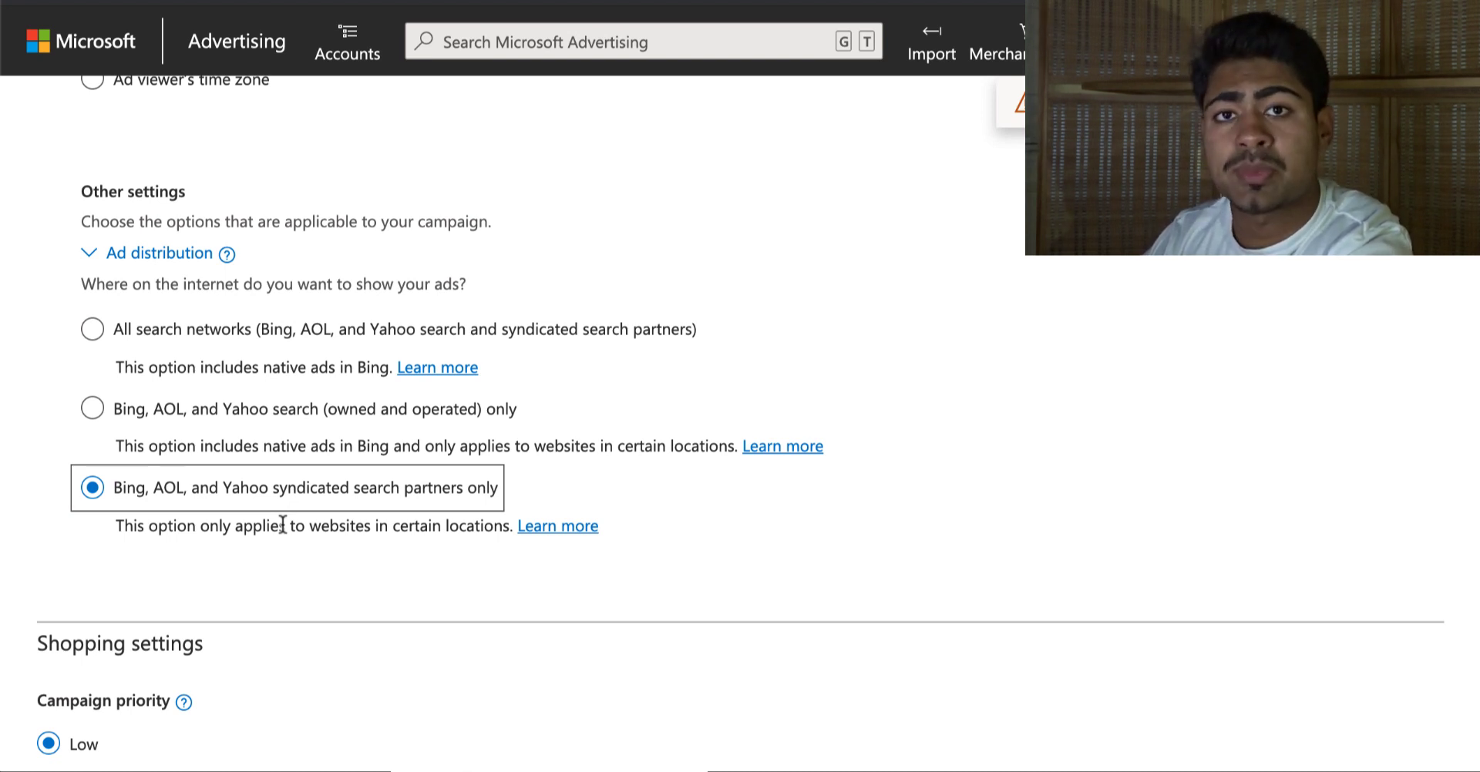
left_click(299, 330)
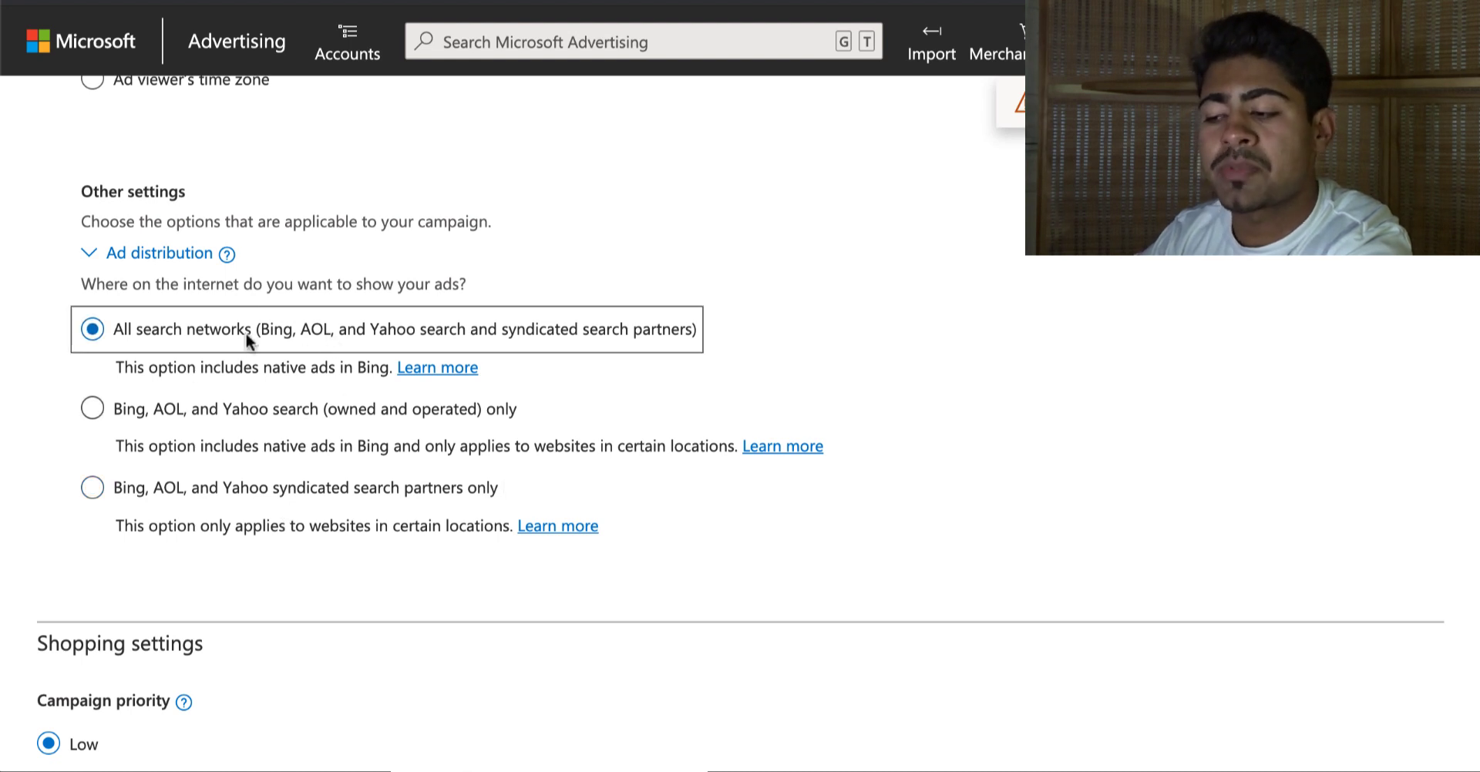
left_click(128, 488)
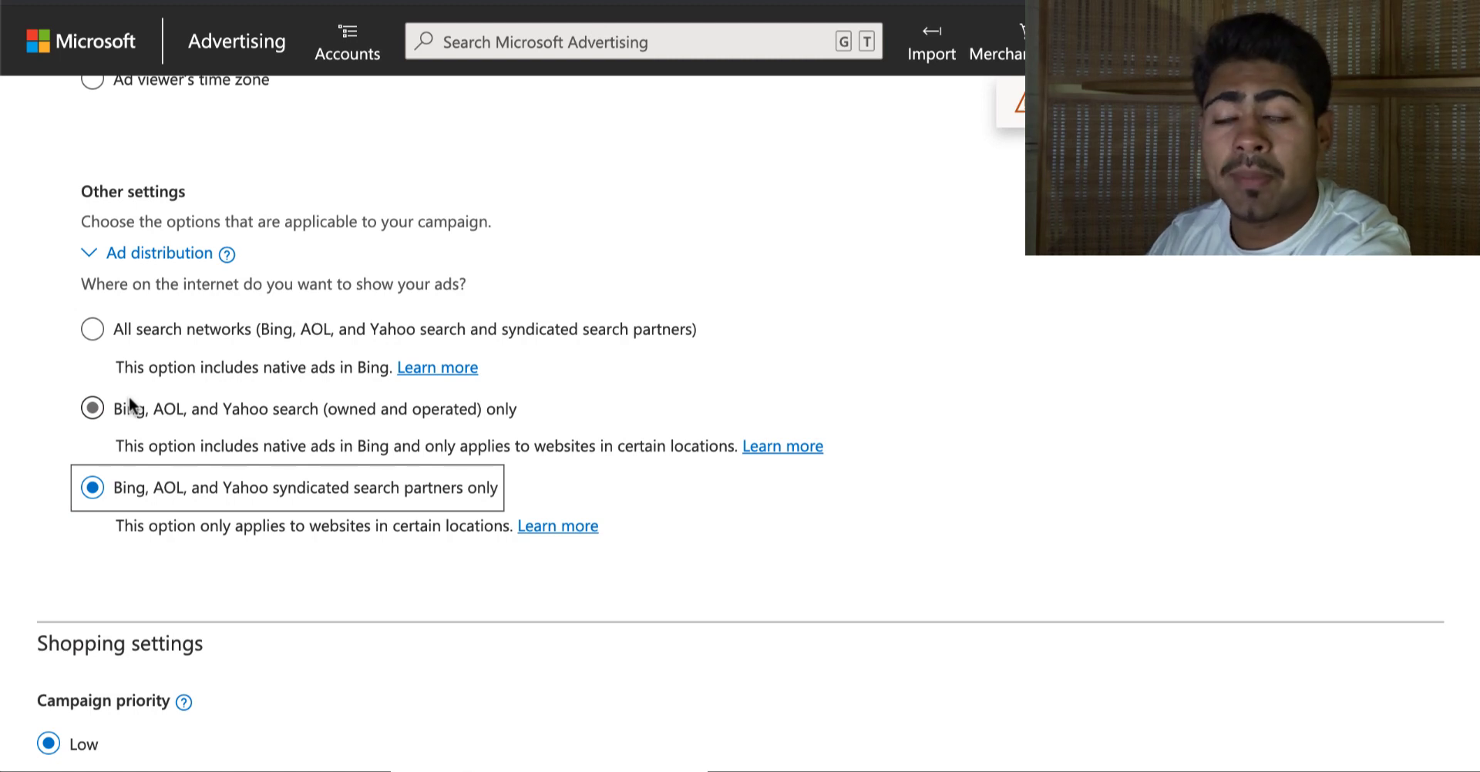
left_click(117, 418)
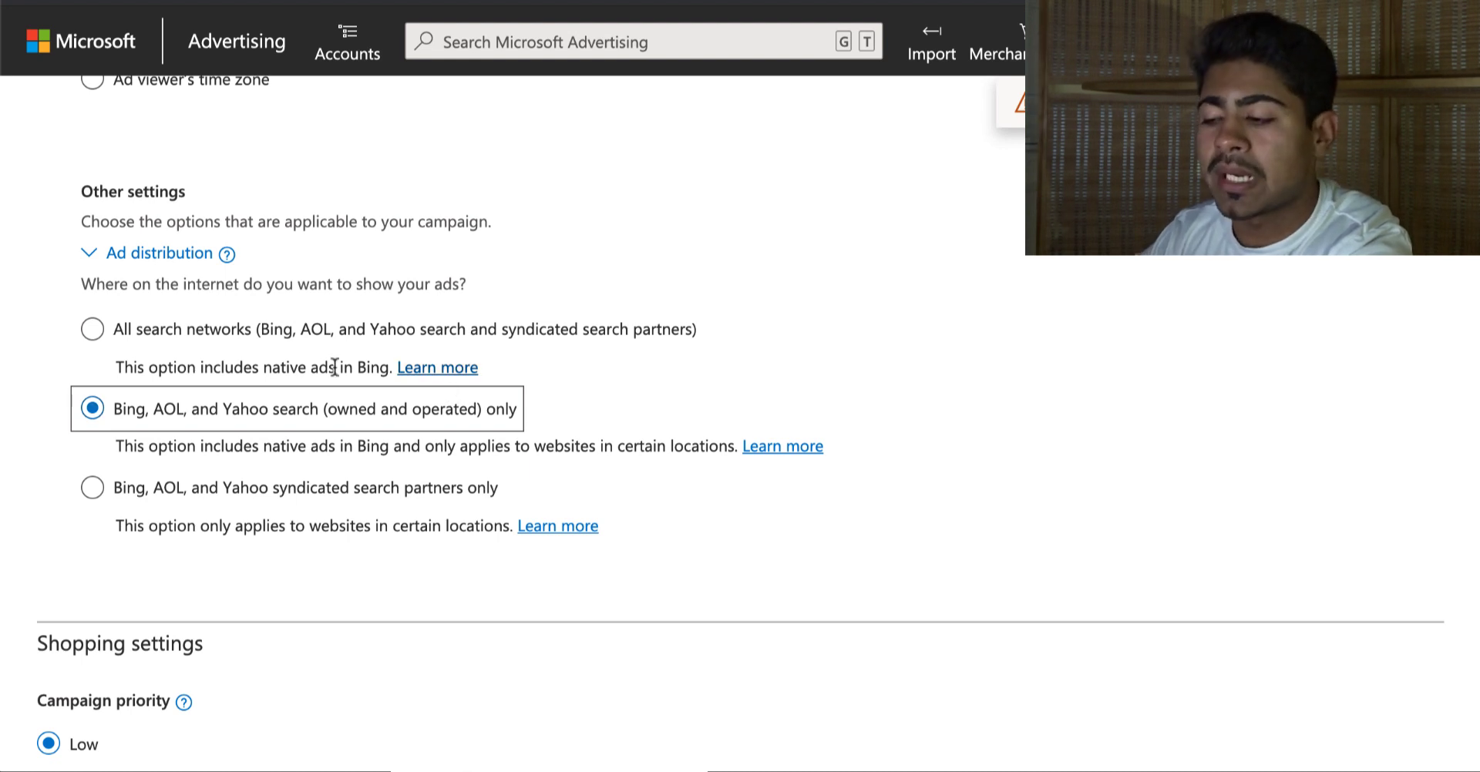
left_click(103, 331)
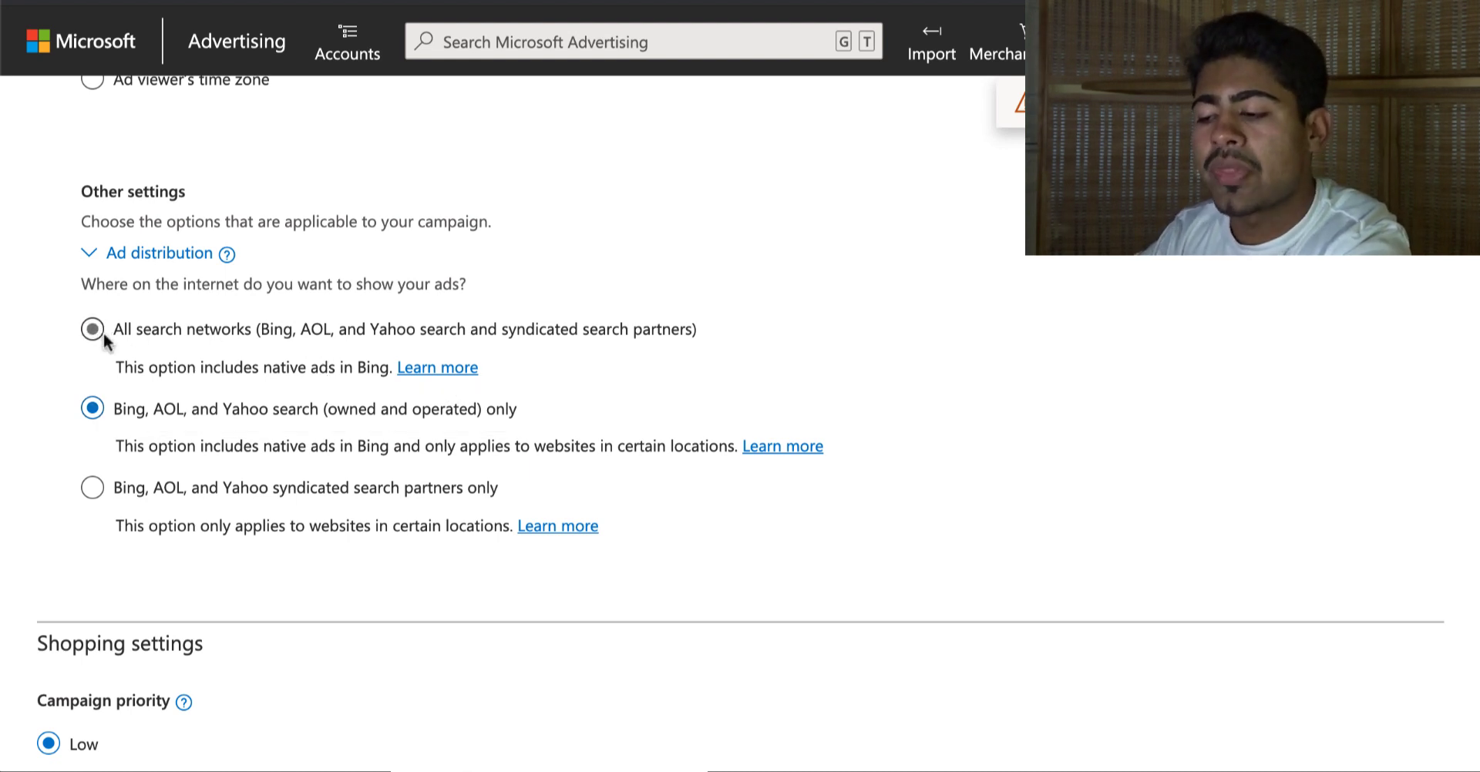
left_click(87, 493)
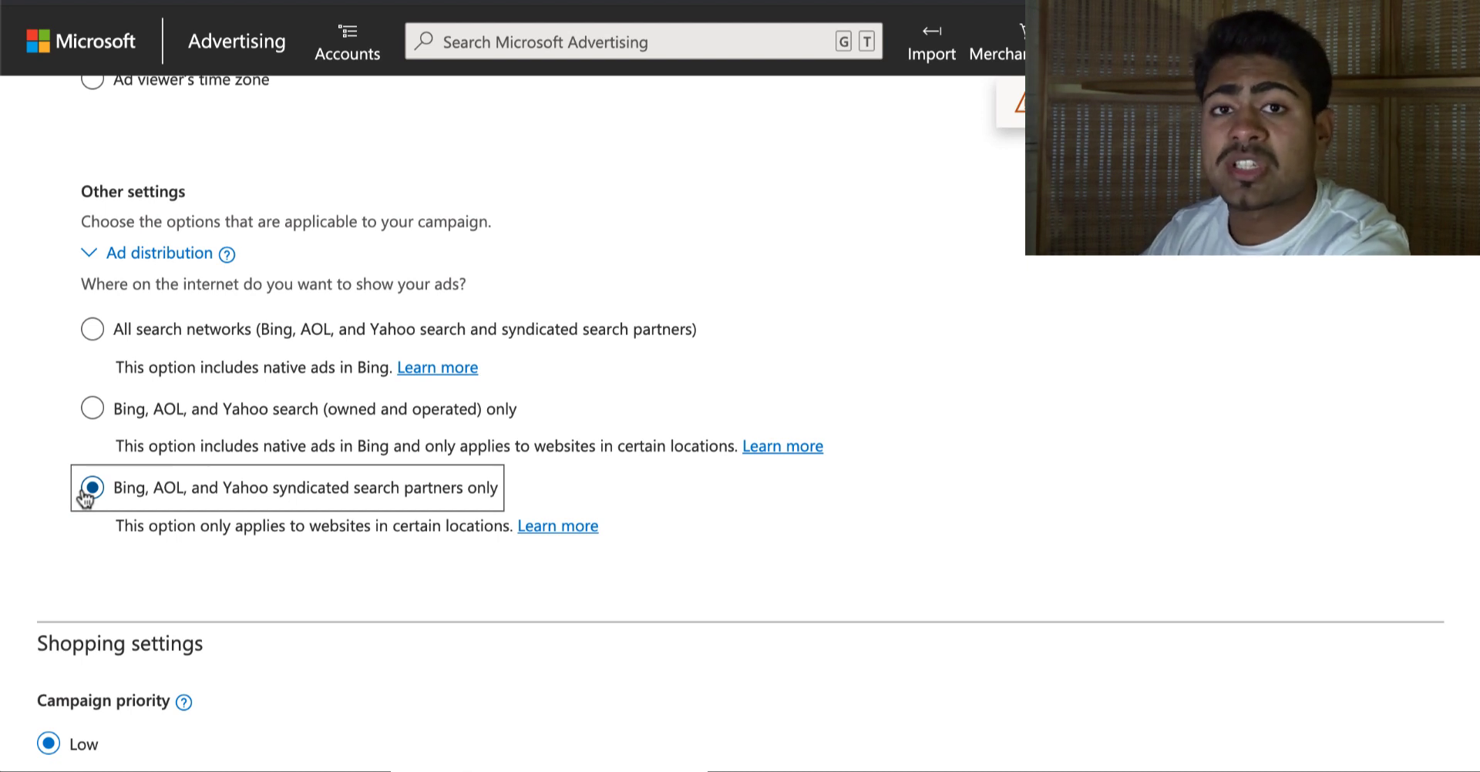
left_click(92, 409)
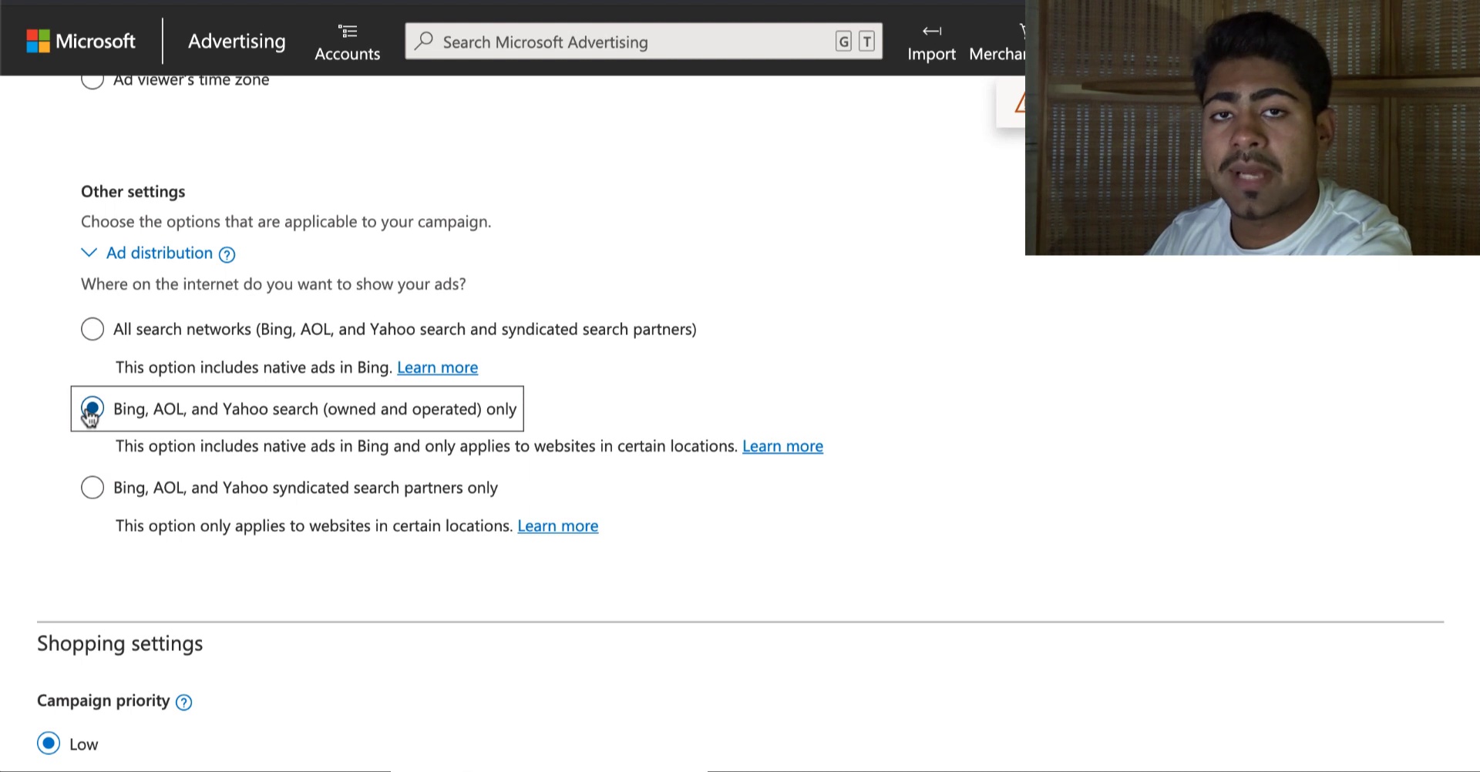
Step: In Shopping settings, replace the 1.00 default bid with 0.35 USD
scroll(185, 326, "down", 4)
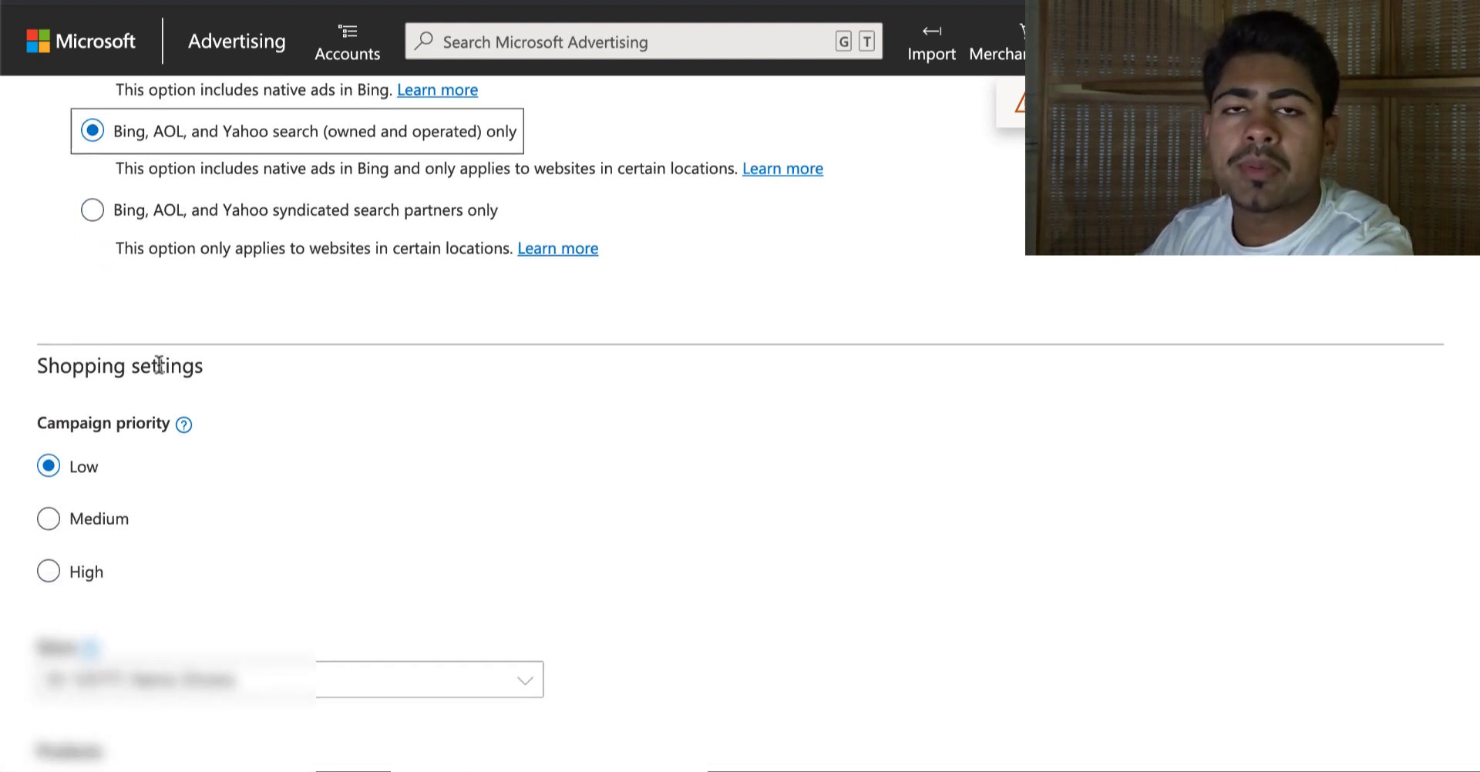
scroll(159, 366, "down", 1)
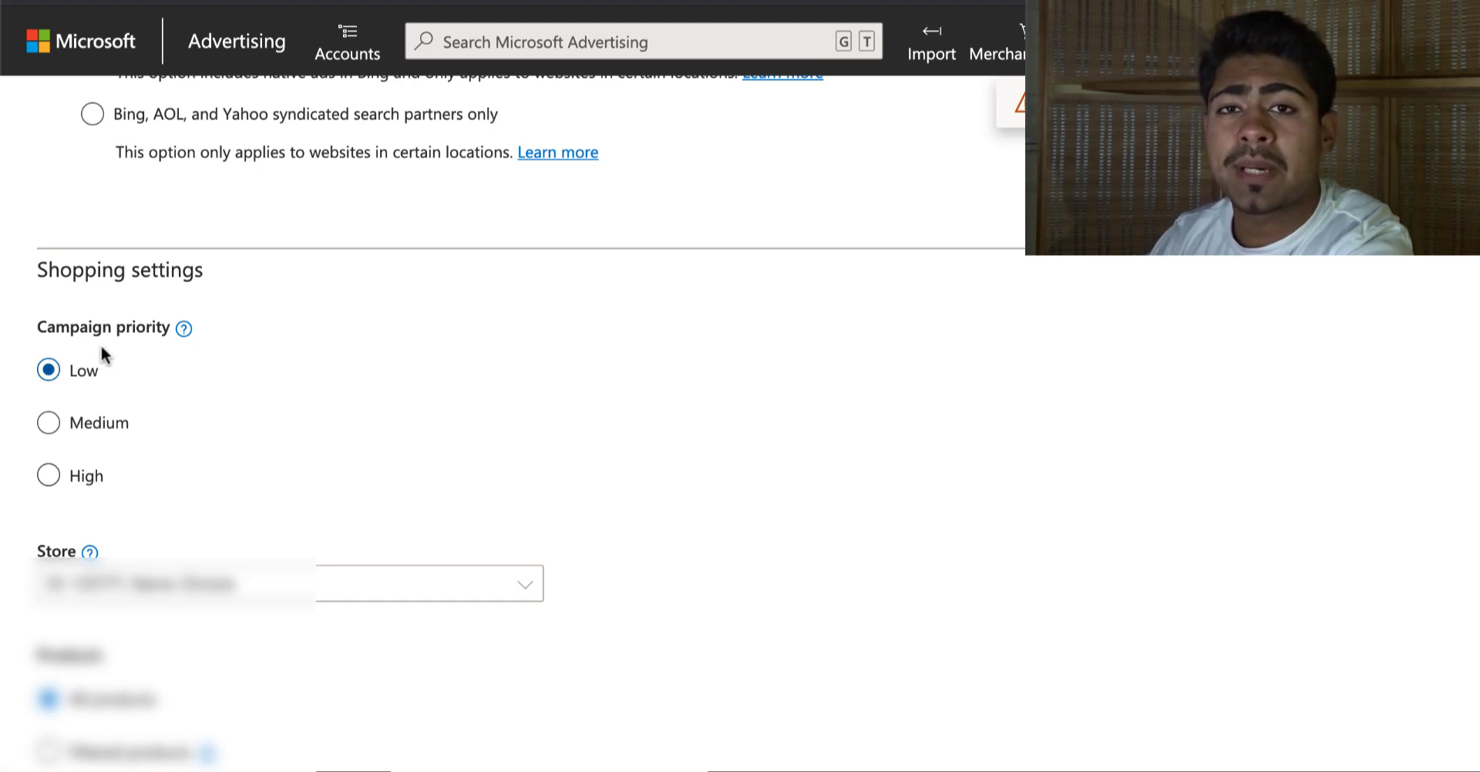
scroll(165, 313, "down", 3)
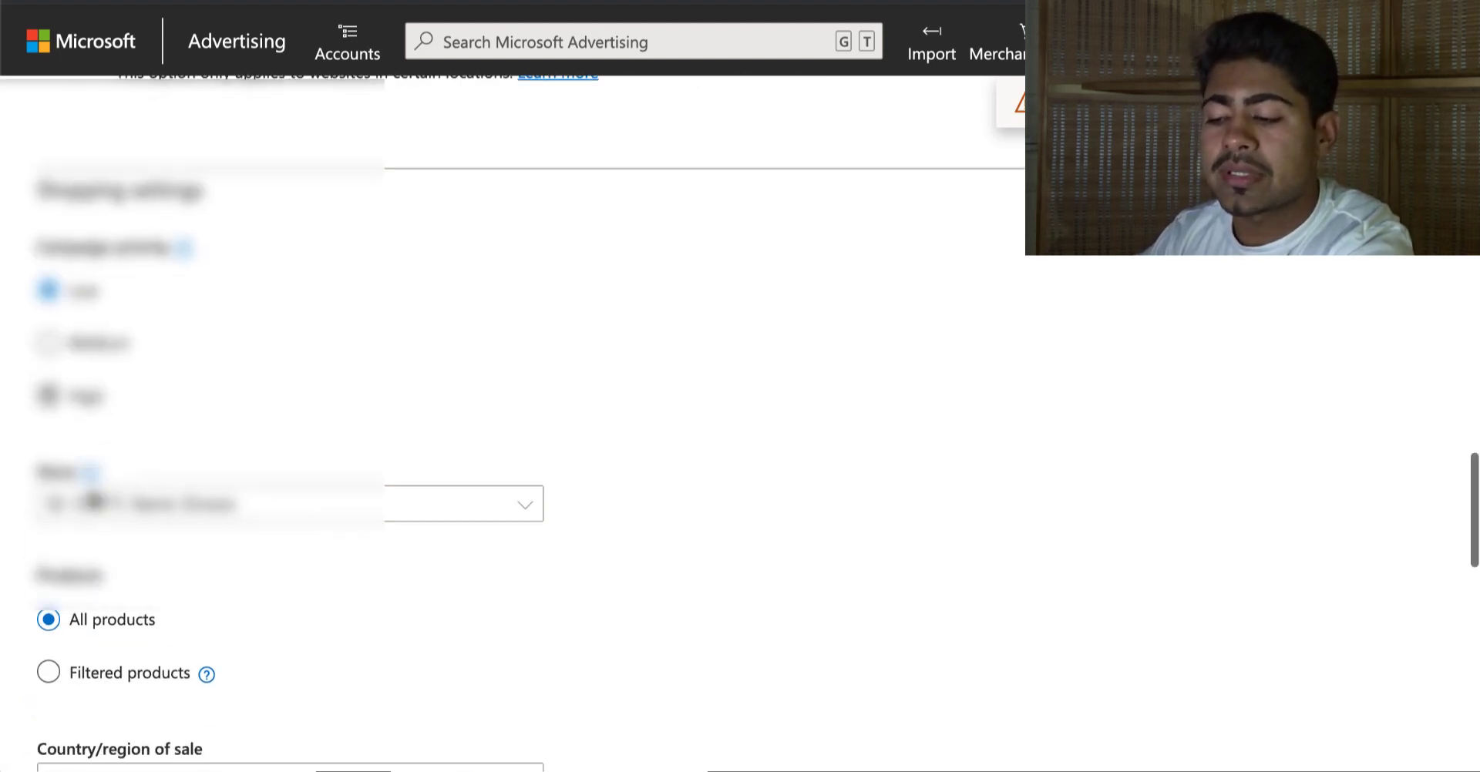
scroll(93, 493, "down", 1)
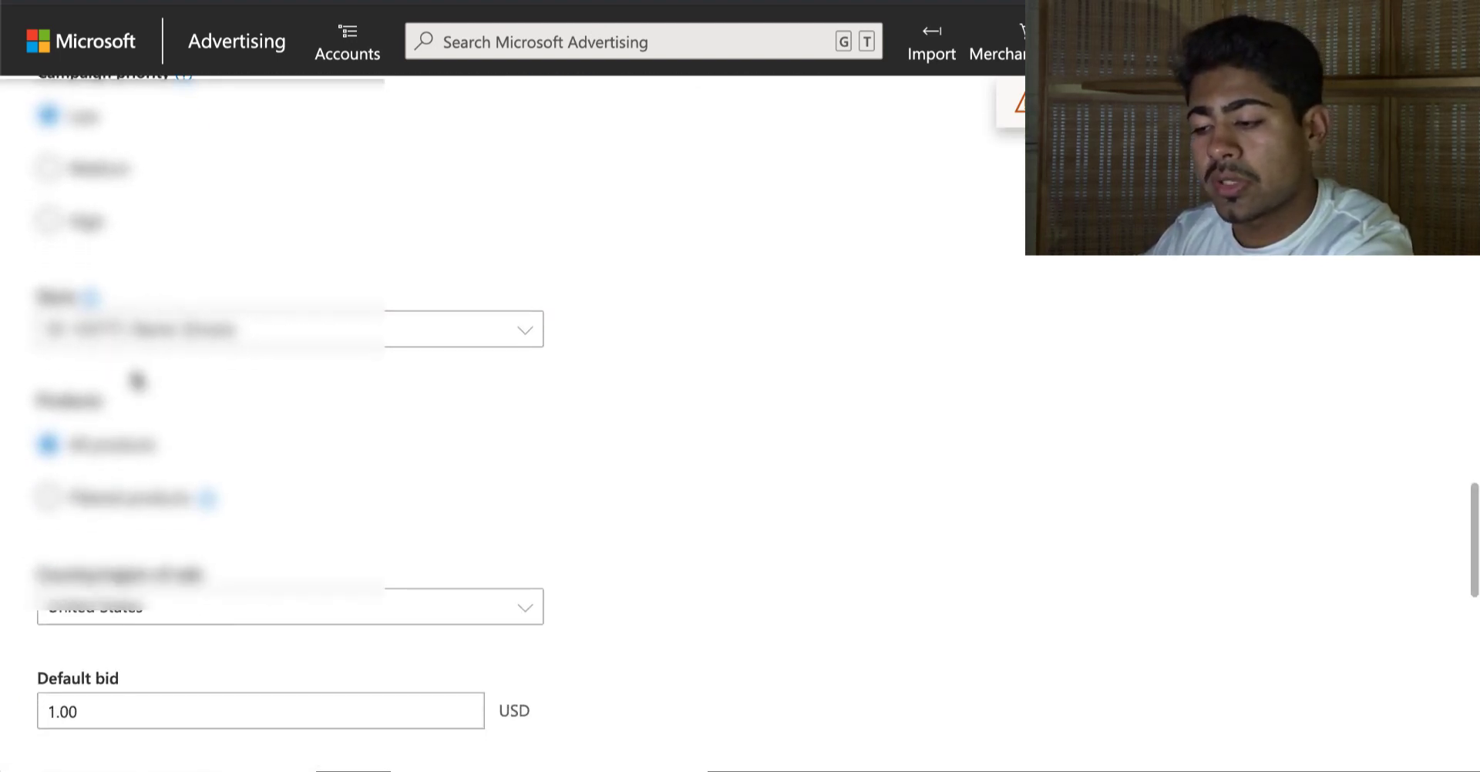
scroll(137, 383, "down", 2)
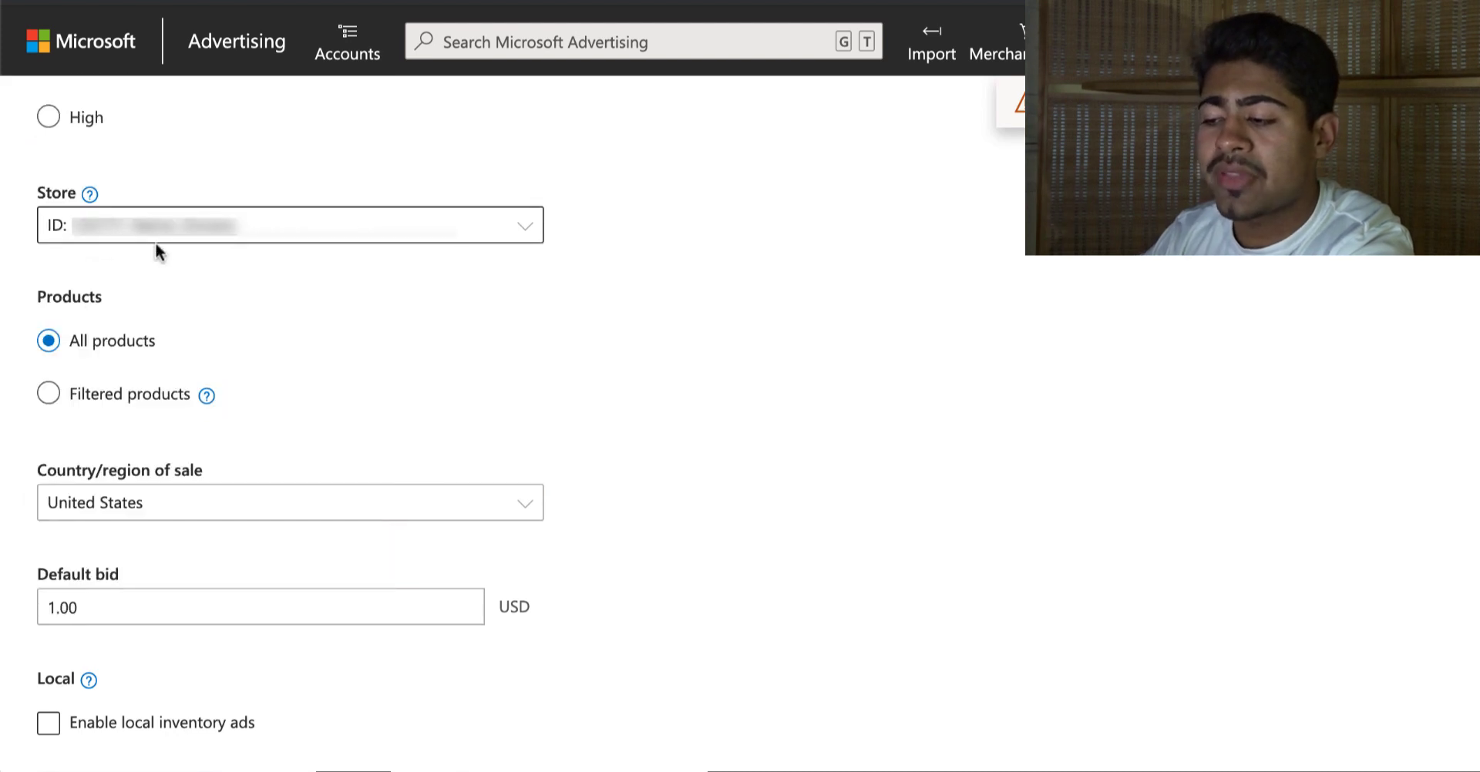
scroll(74, 330, "down", 3)
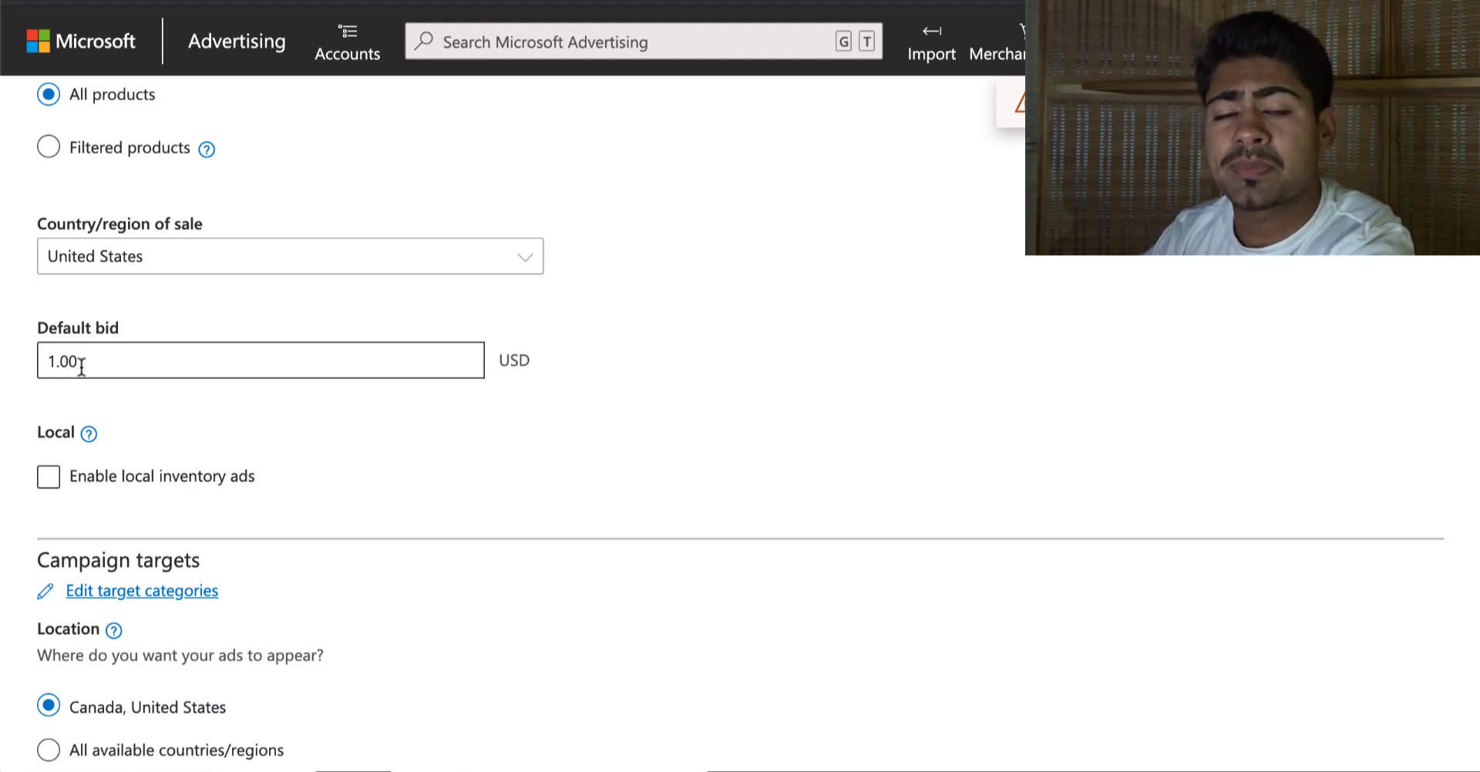
double_click(81, 367)
type("0.35")
scroll(114, 378, "down", 3)
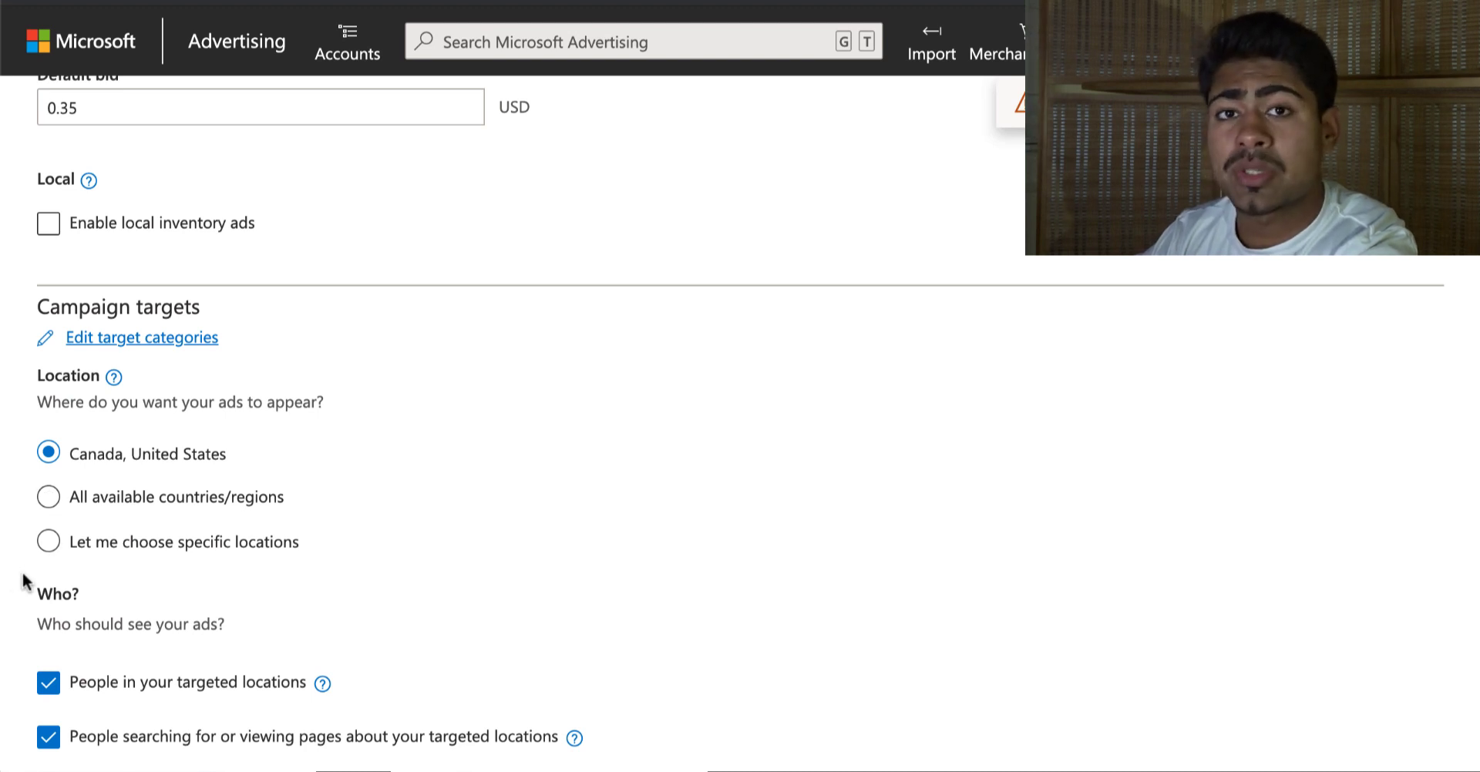
Step: Choose specific locations and add the United States as a targeted location
left_click(48, 544)
scroll(53, 555, "down", 2)
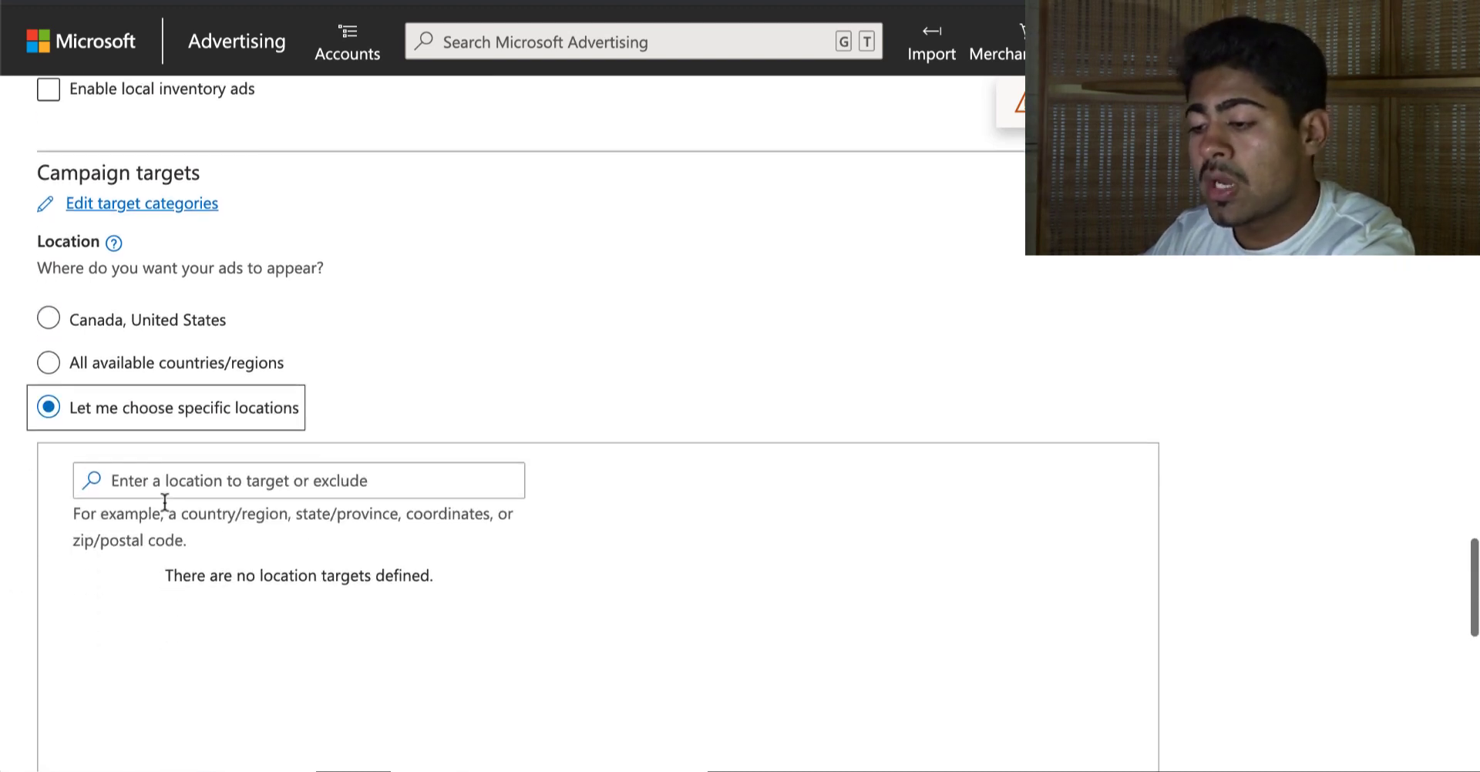
left_click(188, 467)
type("united")
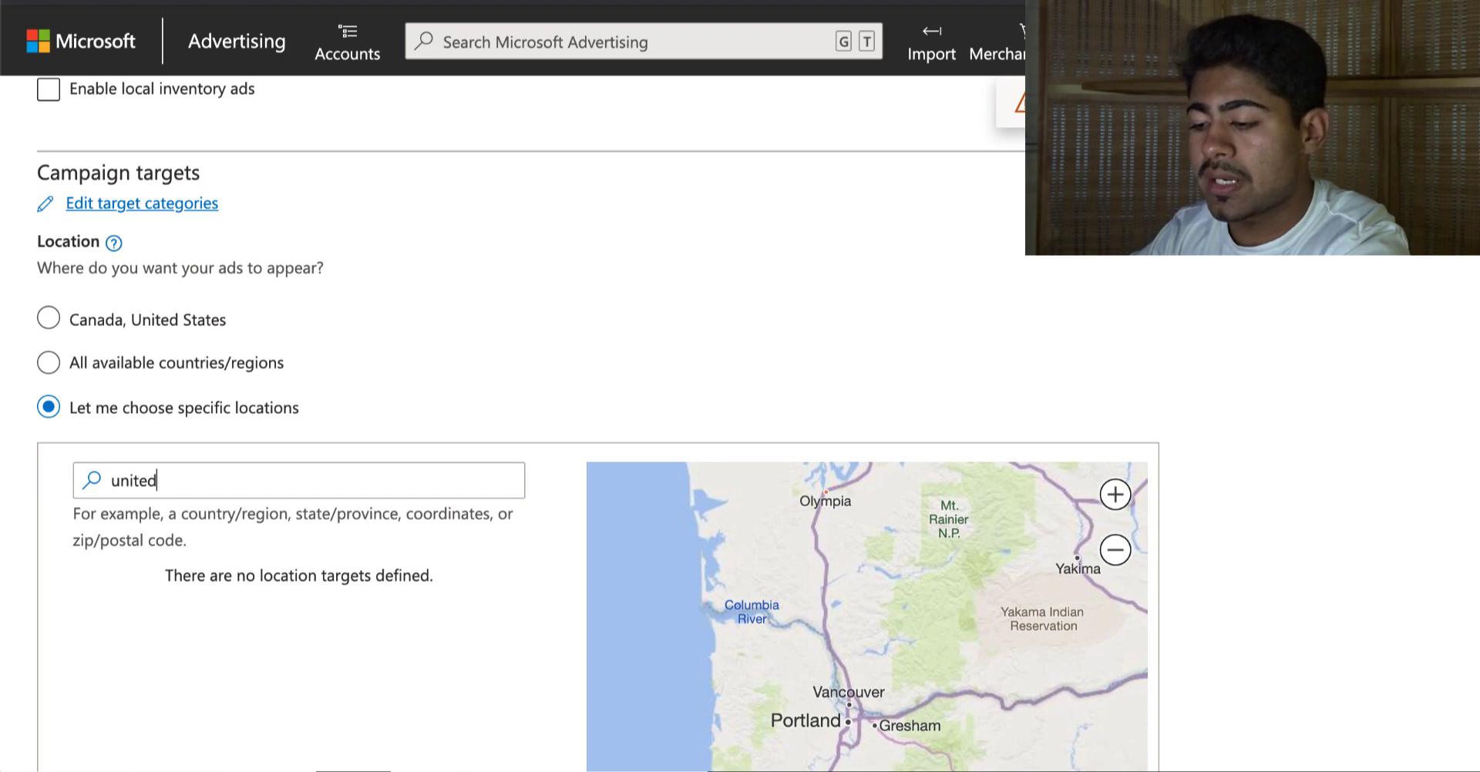
scroll(188, 452, "down", 3)
type("states")
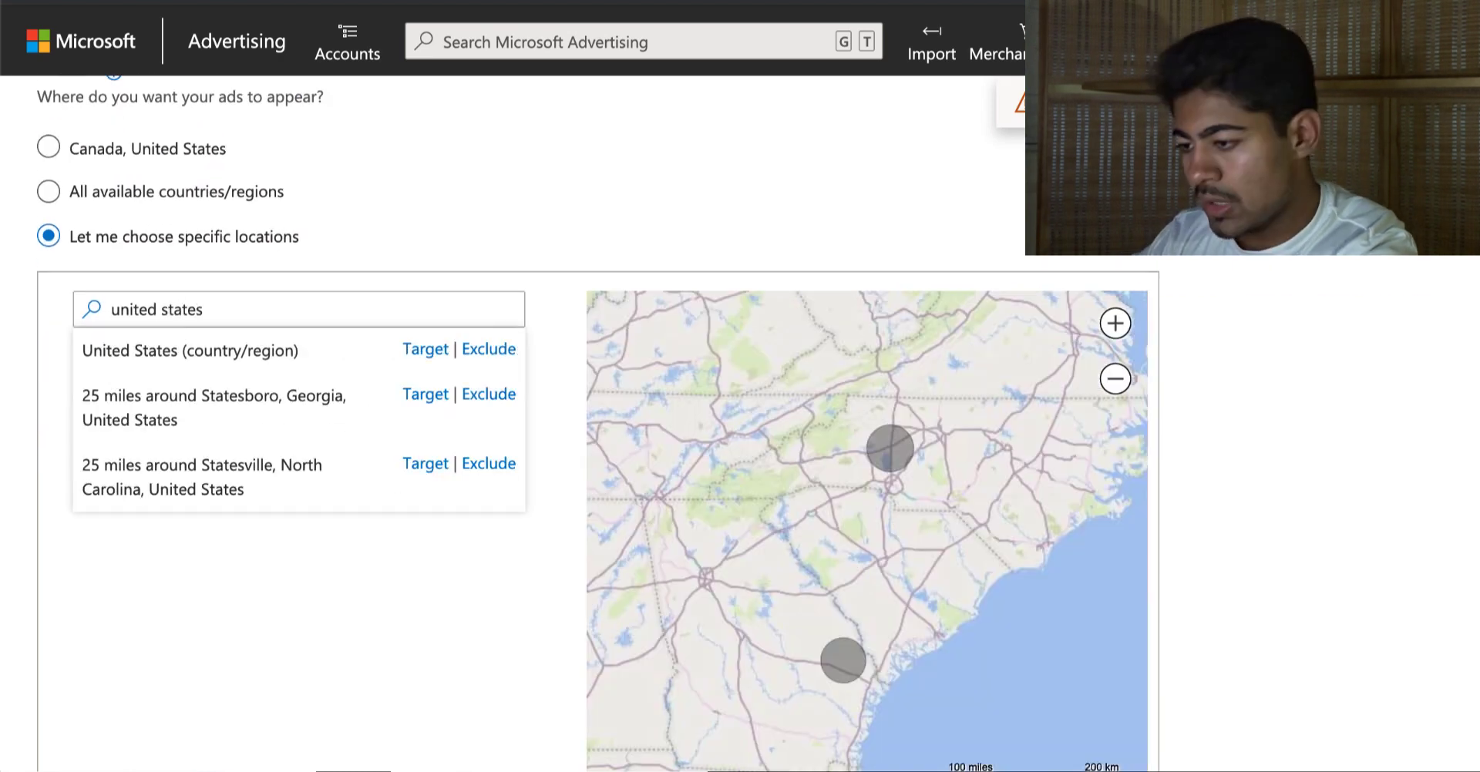
left_click(424, 349)
Step: Stop showing ads to people searching for or viewing pages about the targeted locations
scroll(478, 202, "down", 5)
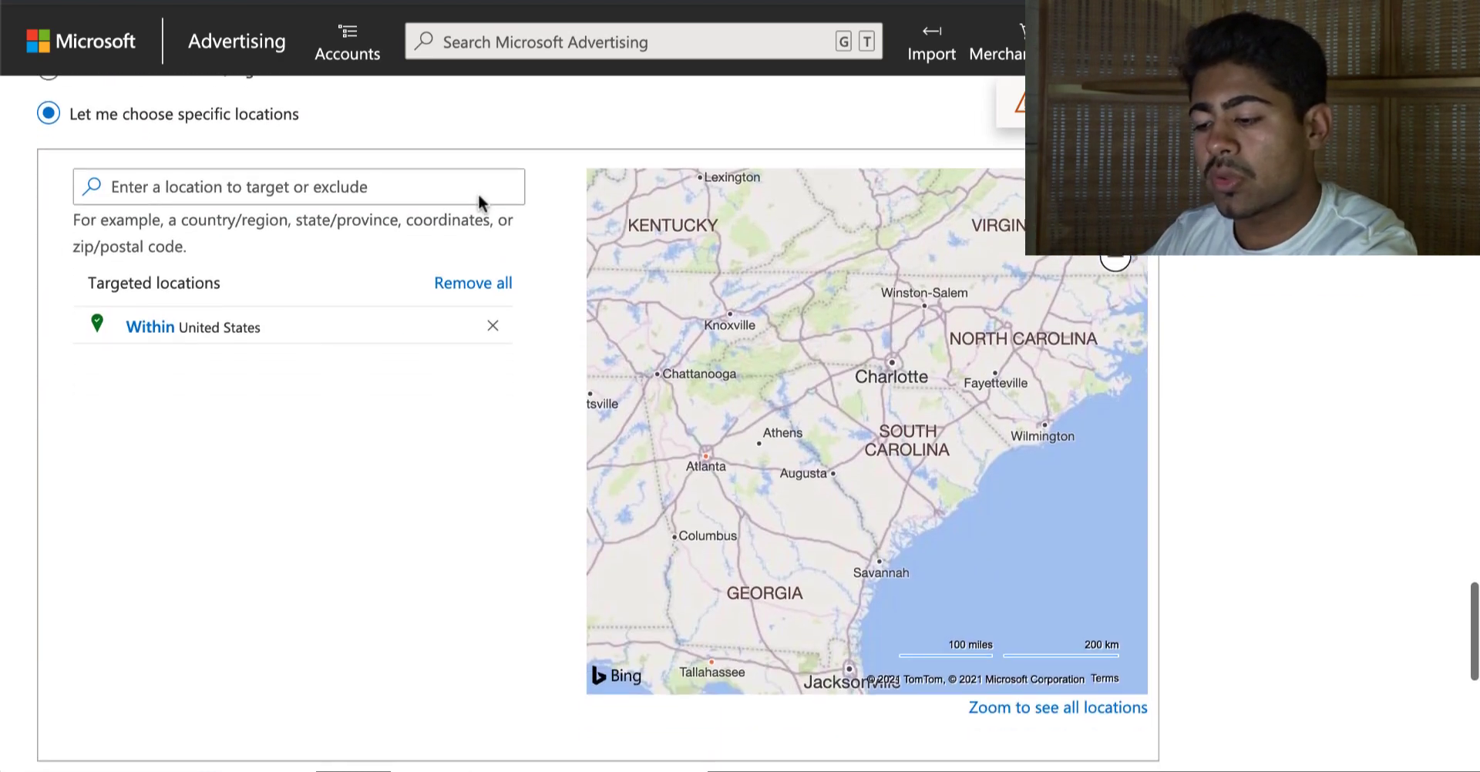
scroll(478, 204, "down", 2)
left_click(51, 552)
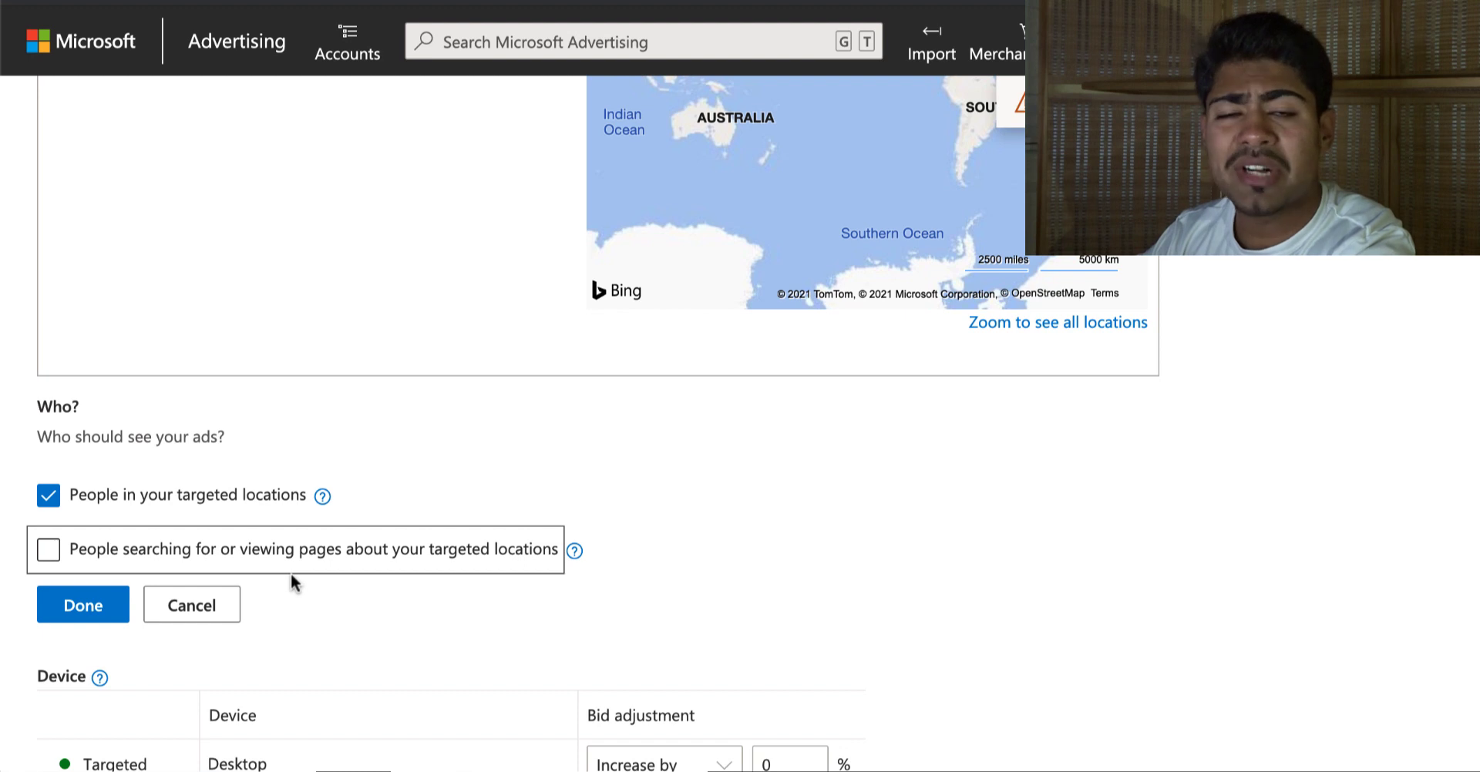
Step: Confirm the United States location targeting and save the new shopping campaign
left_click(82, 615)
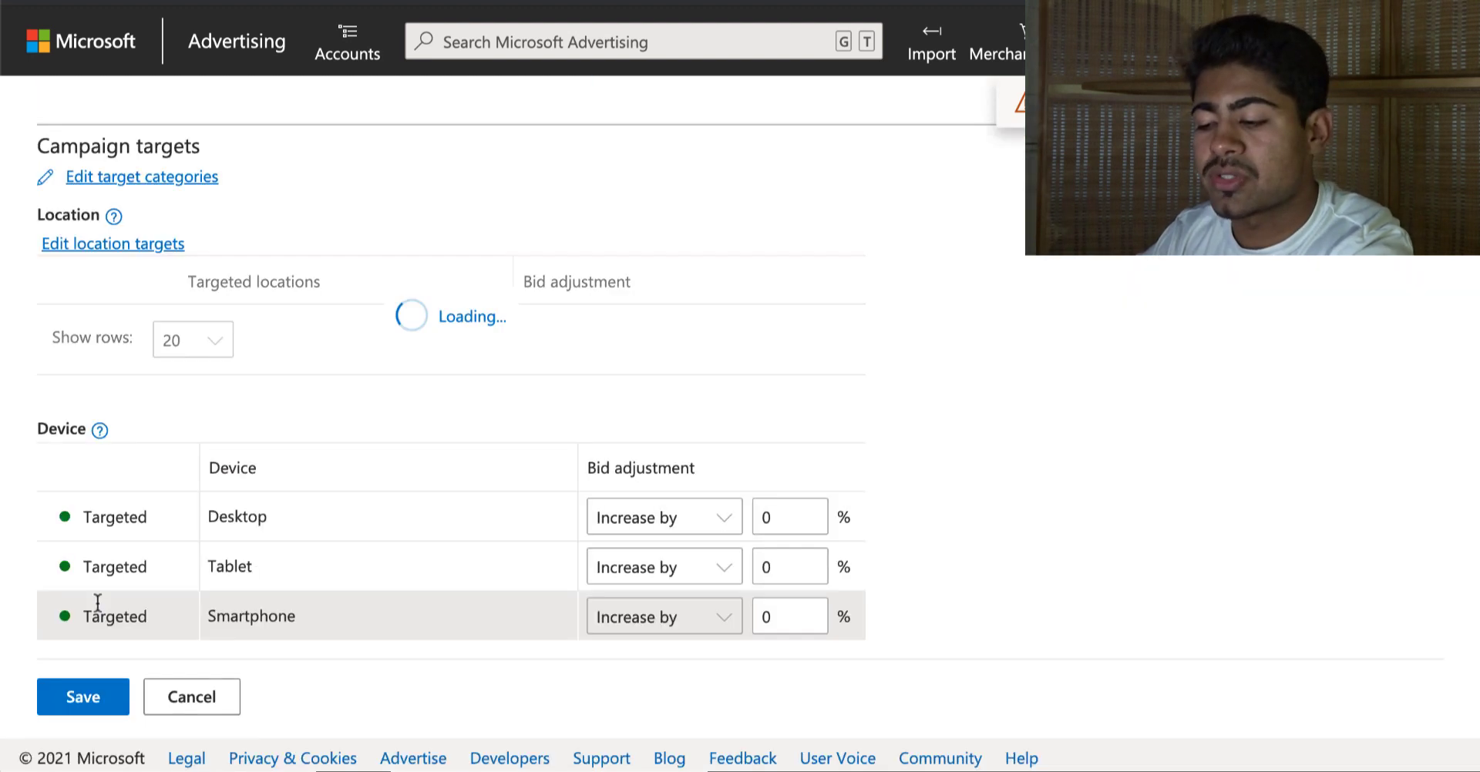
scroll(109, 617, "down", 1)
scroll(109, 608, "up", 1)
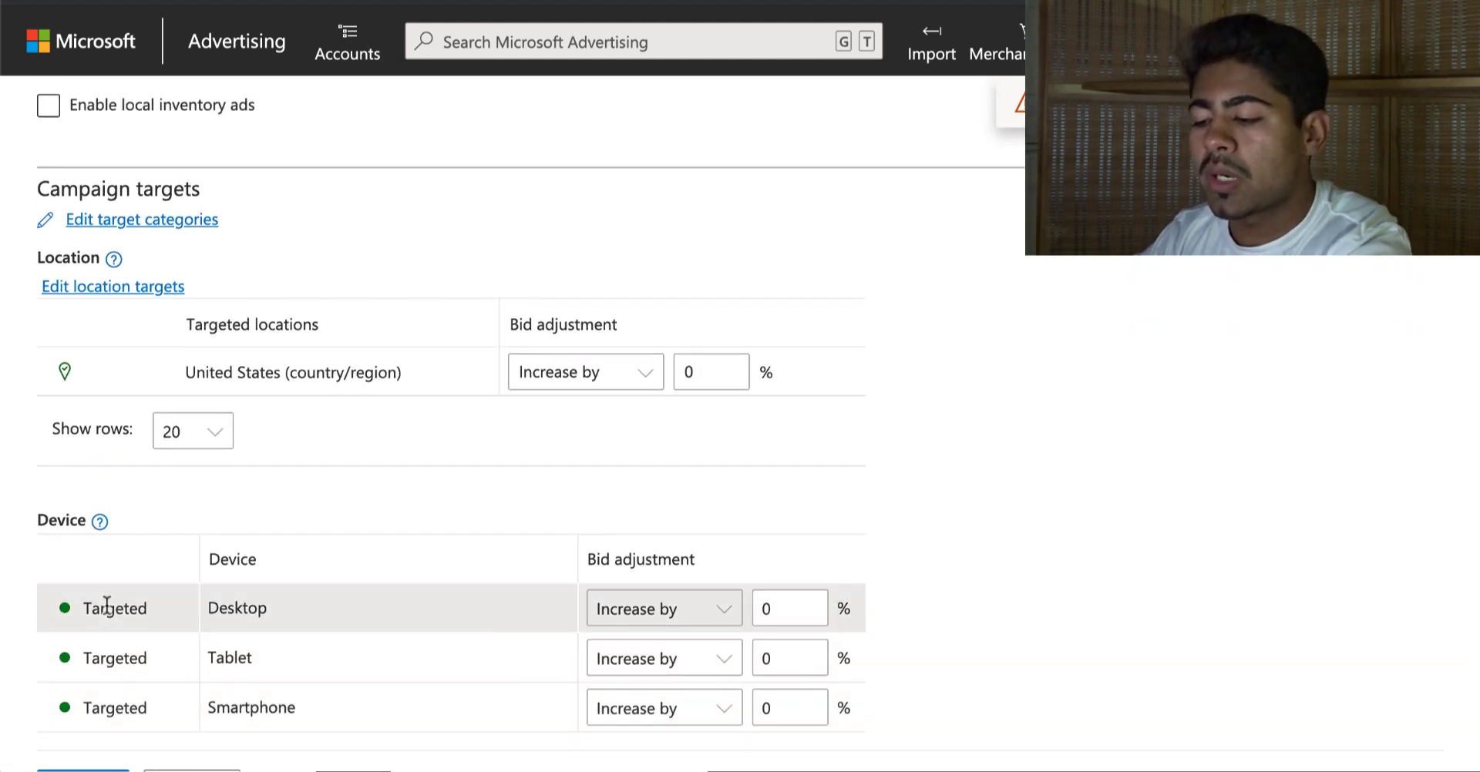
scroll(107, 606, "down", 1)
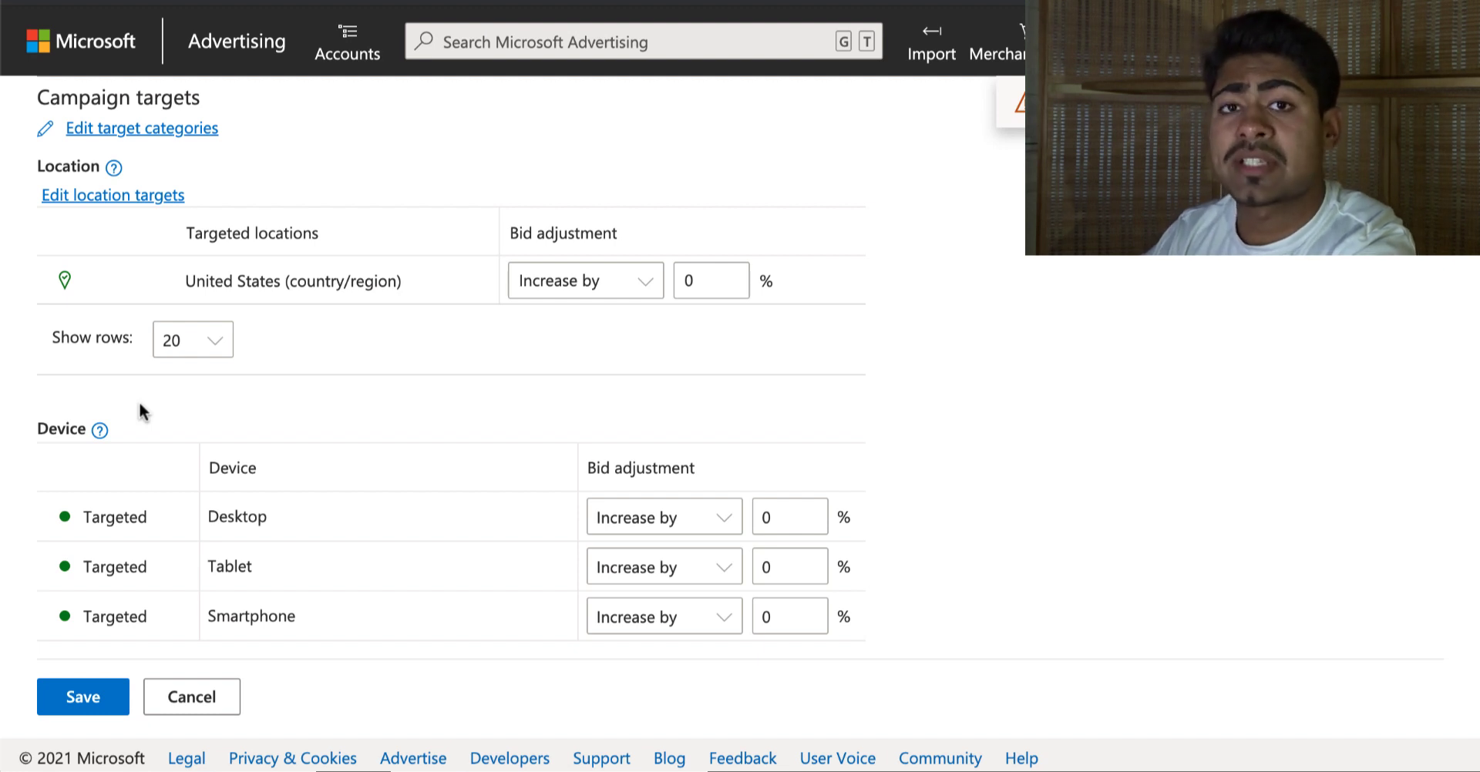
left_click(85, 694)
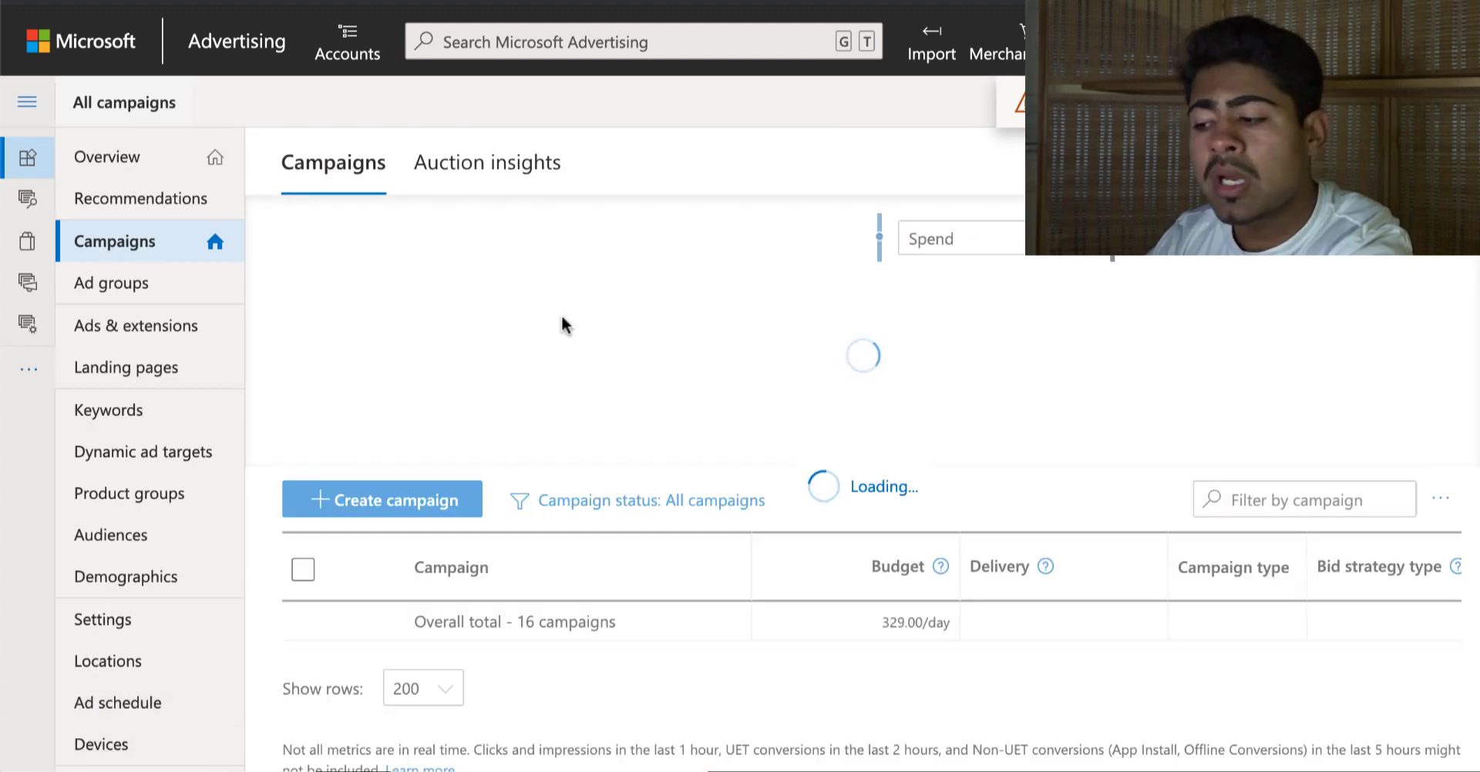
Step: Set both General Testing Campaign - High Bid and lmlml to Paused
scroll(562, 323, "down", 5)
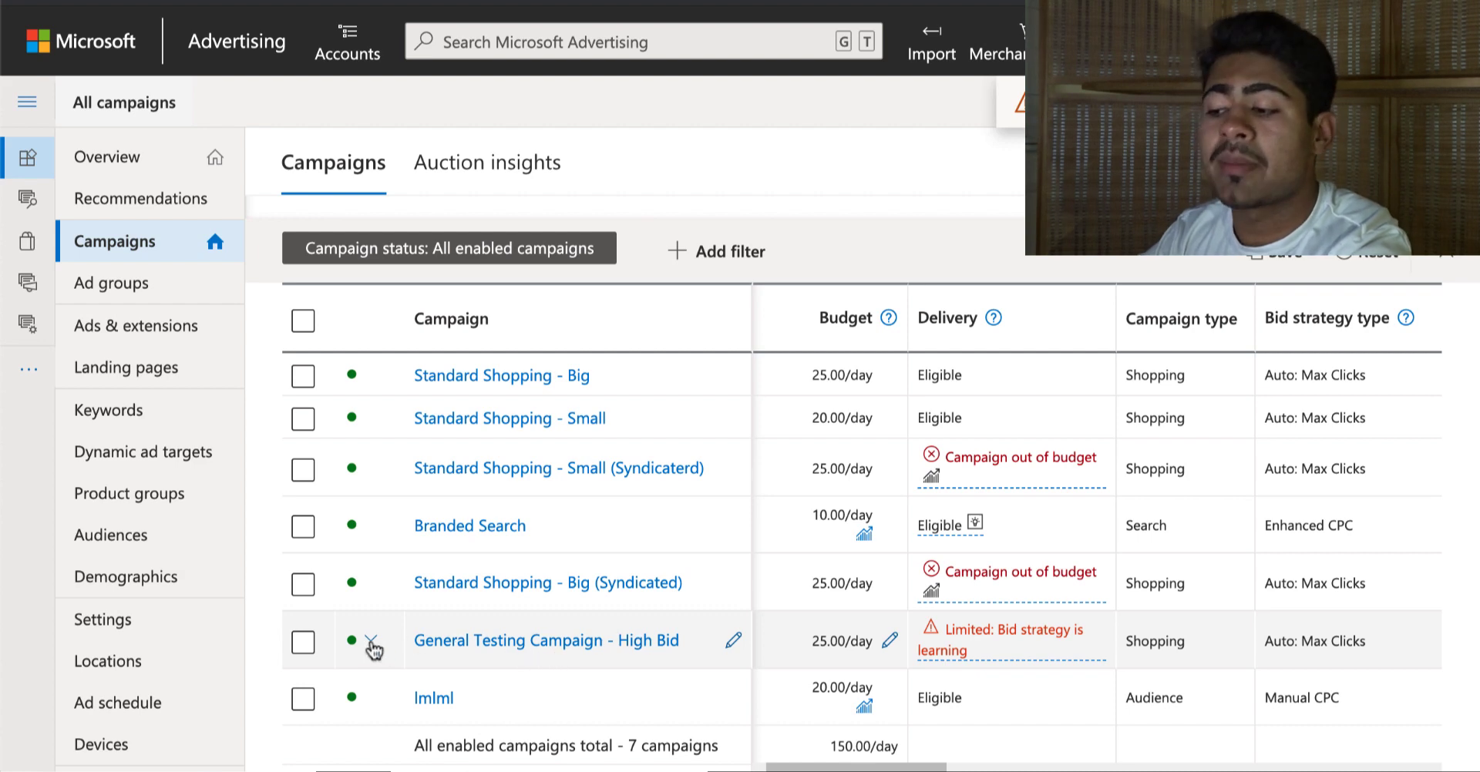
left_click(362, 651)
left_click(376, 690)
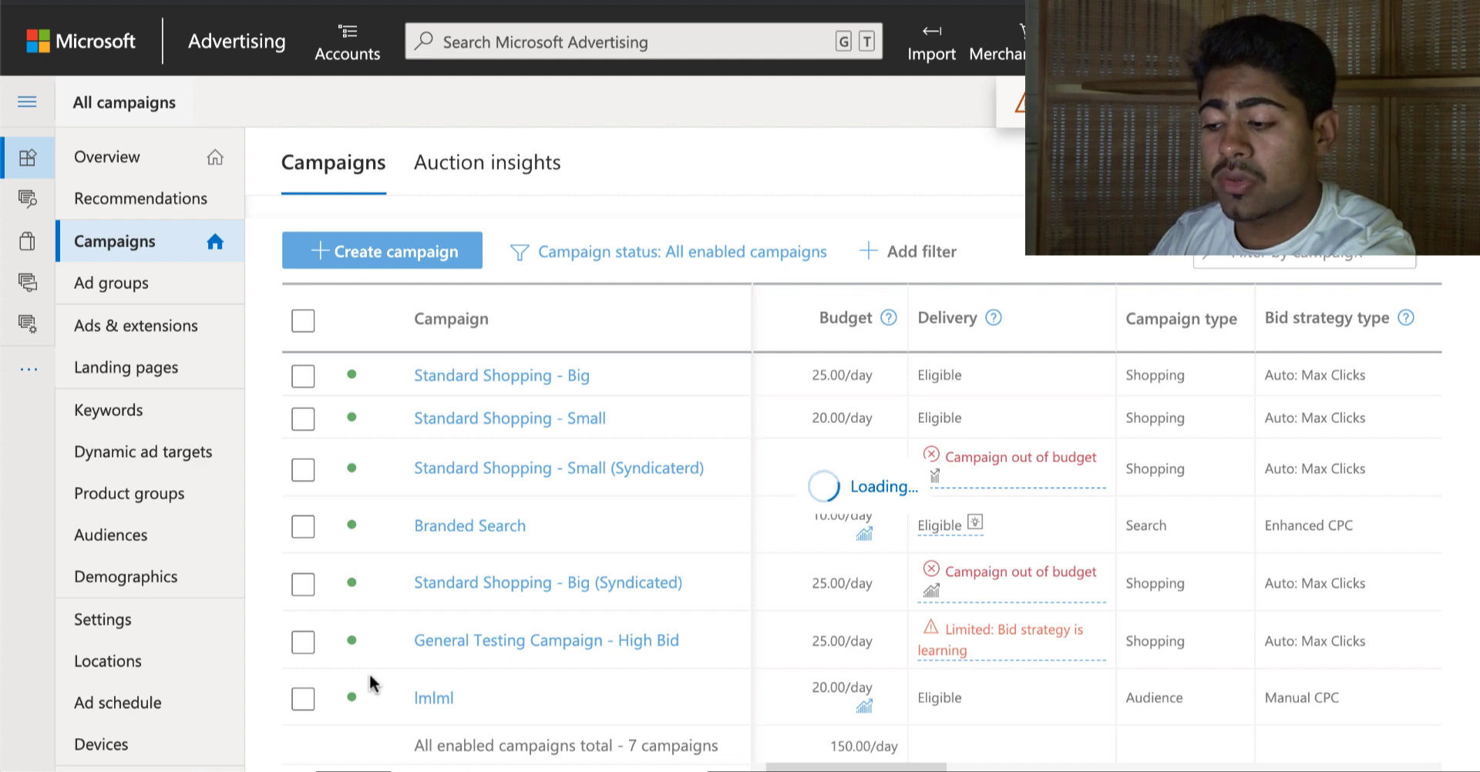
left_click(356, 653)
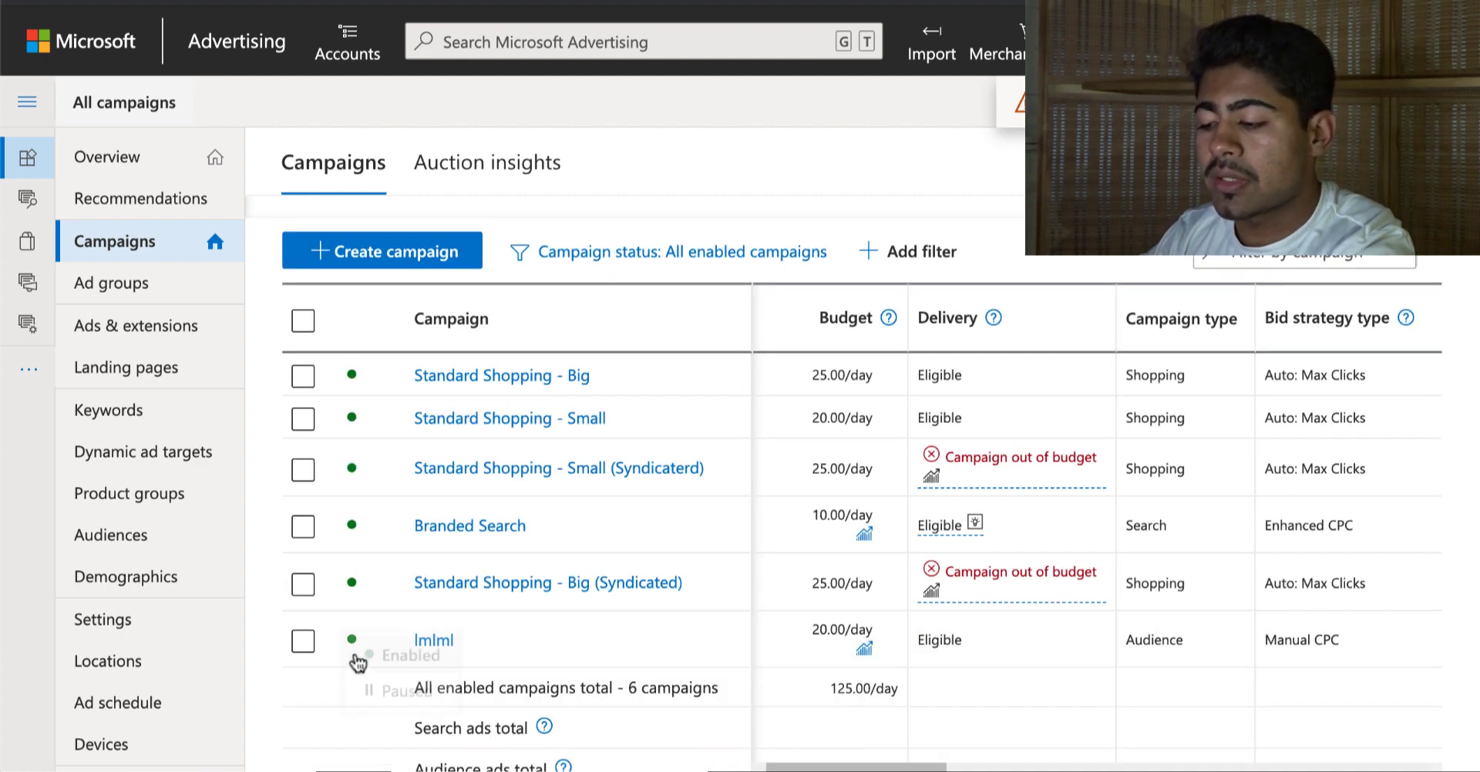
left_click(373, 694)
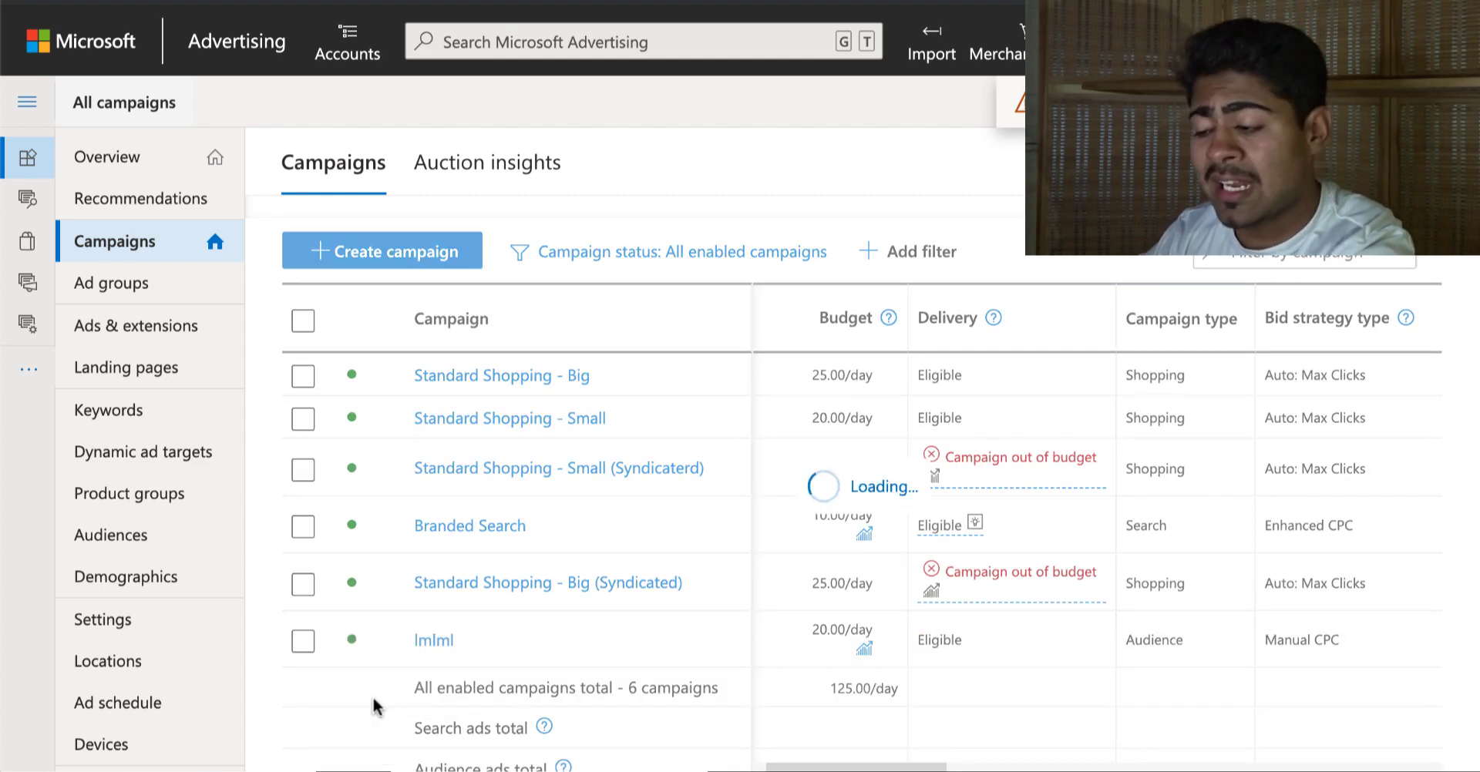
Step: Create a new catalog-sales campaign of subtype Standard Shopping running Search ads
left_click(393, 252)
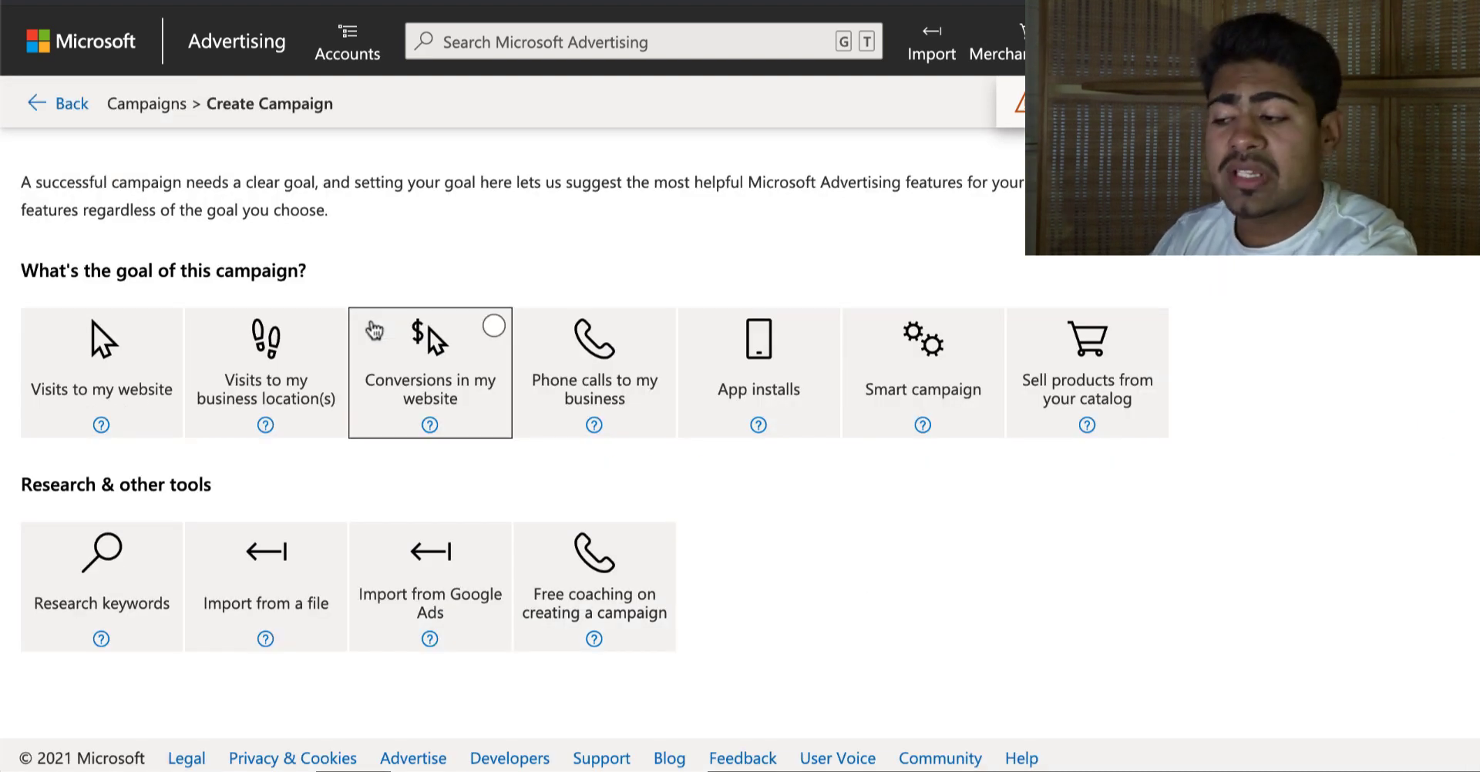
left_click(1014, 361)
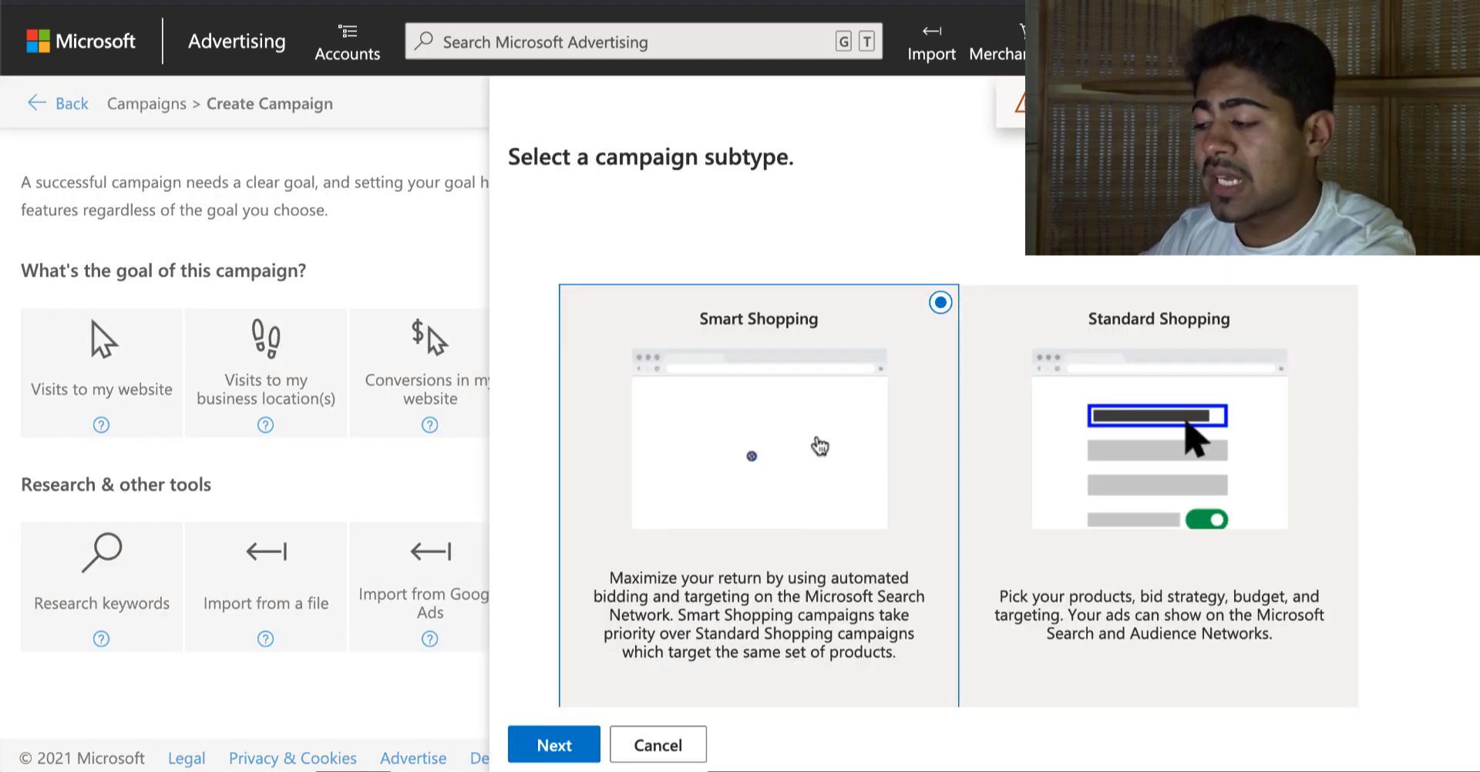
left_click(1050, 386)
left_click(555, 736)
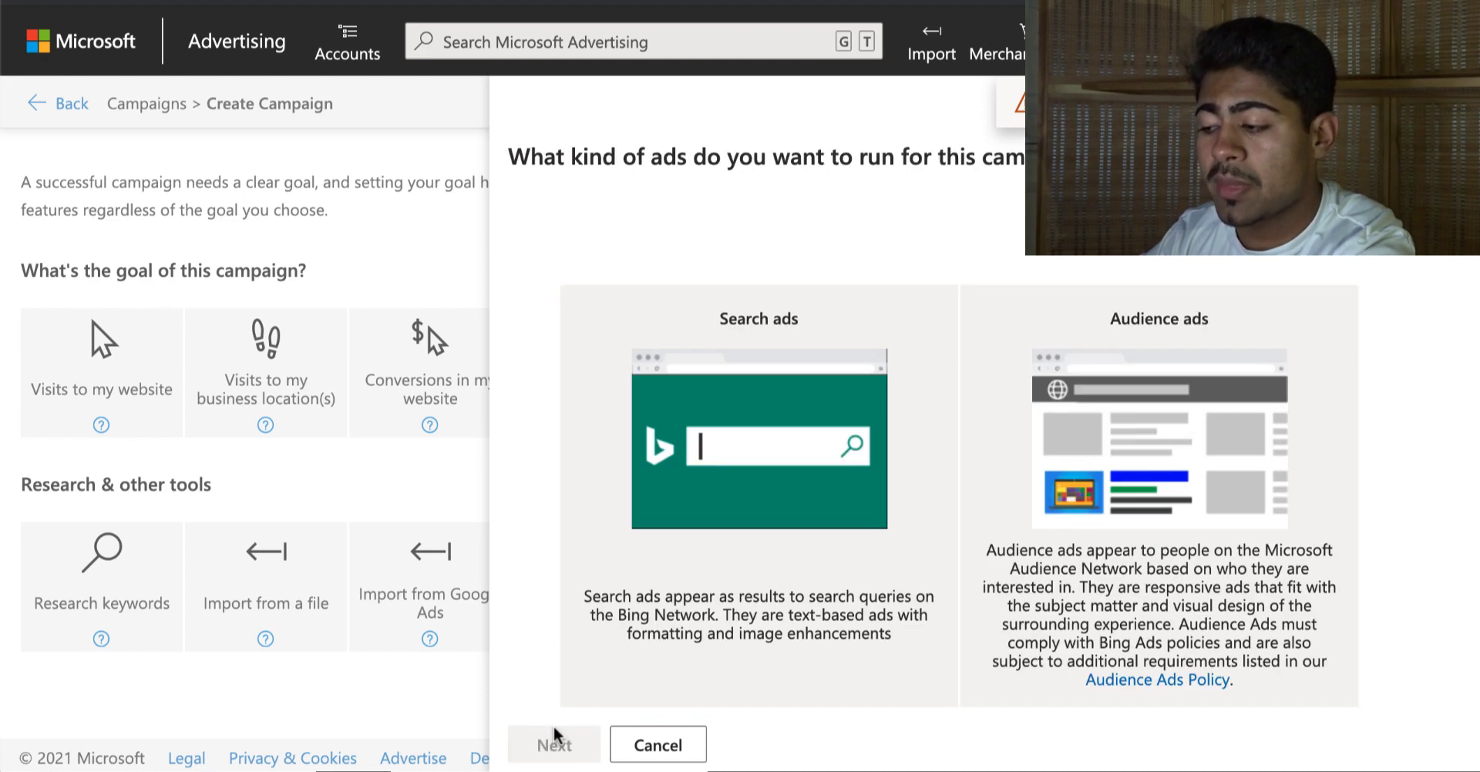
left_click(568, 666)
left_click(552, 738)
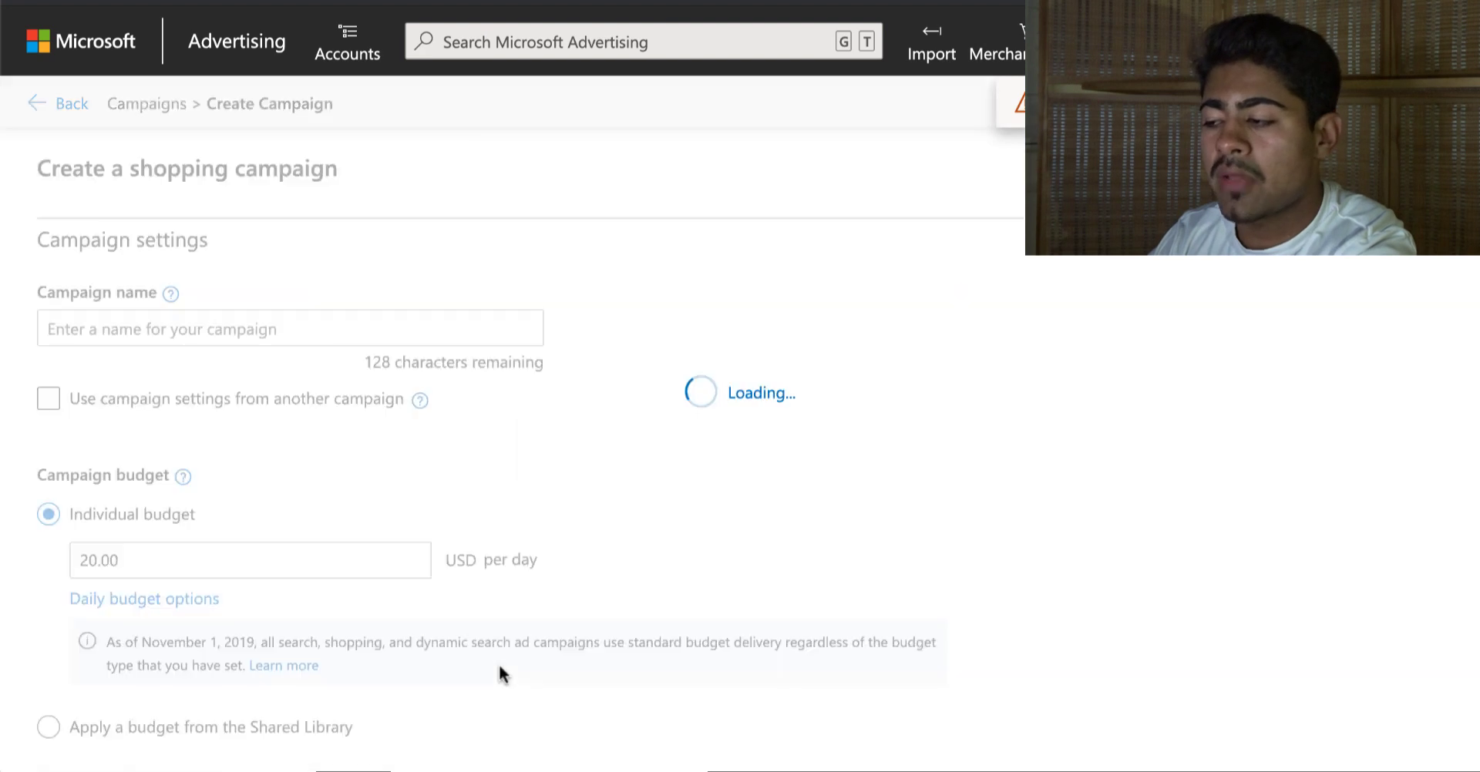
Step: Name the campaign 'General Testing Campaign - Low Bid'
left_click(436, 328)
type("General Testing C")
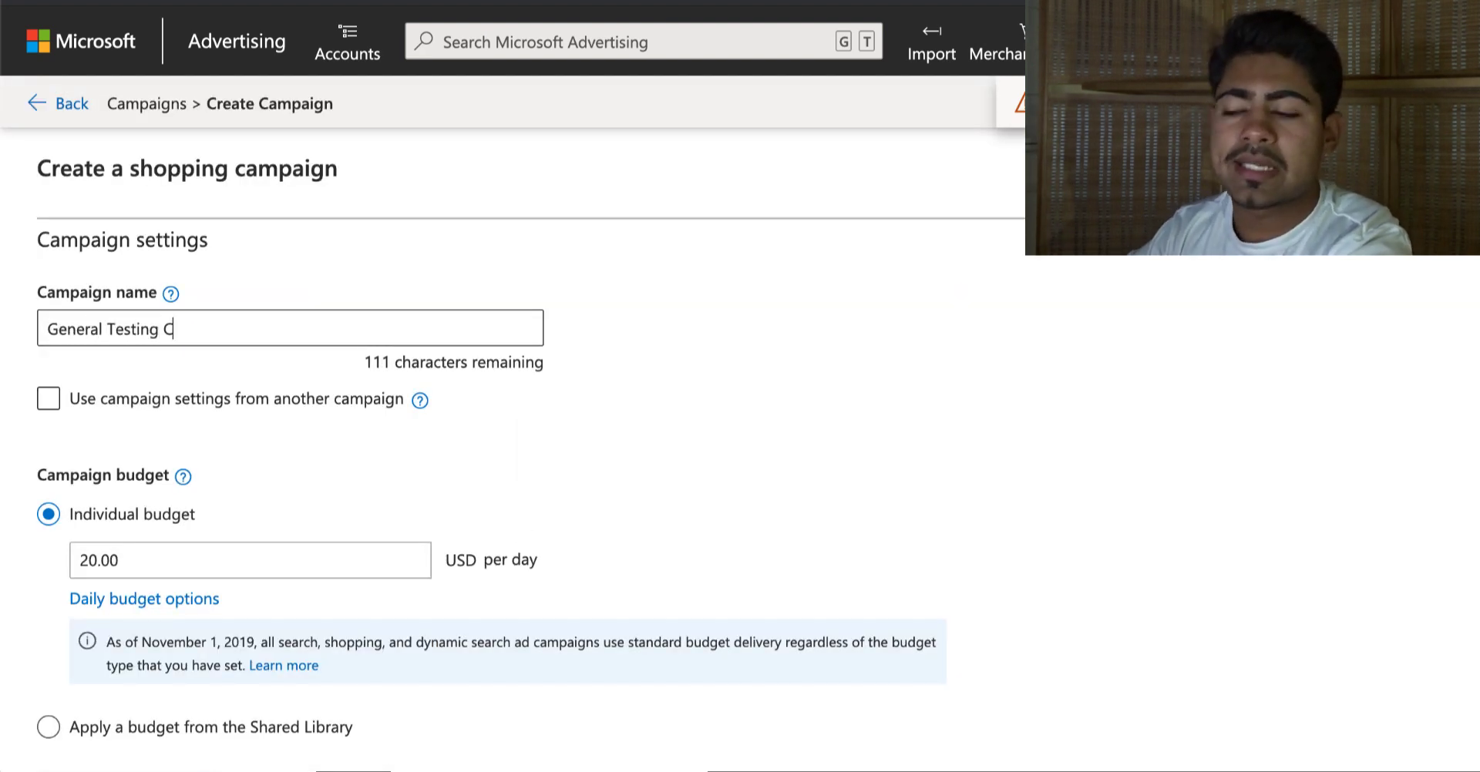
type("ampaig")
key("BackSpace")
type("ign - Low Bid")
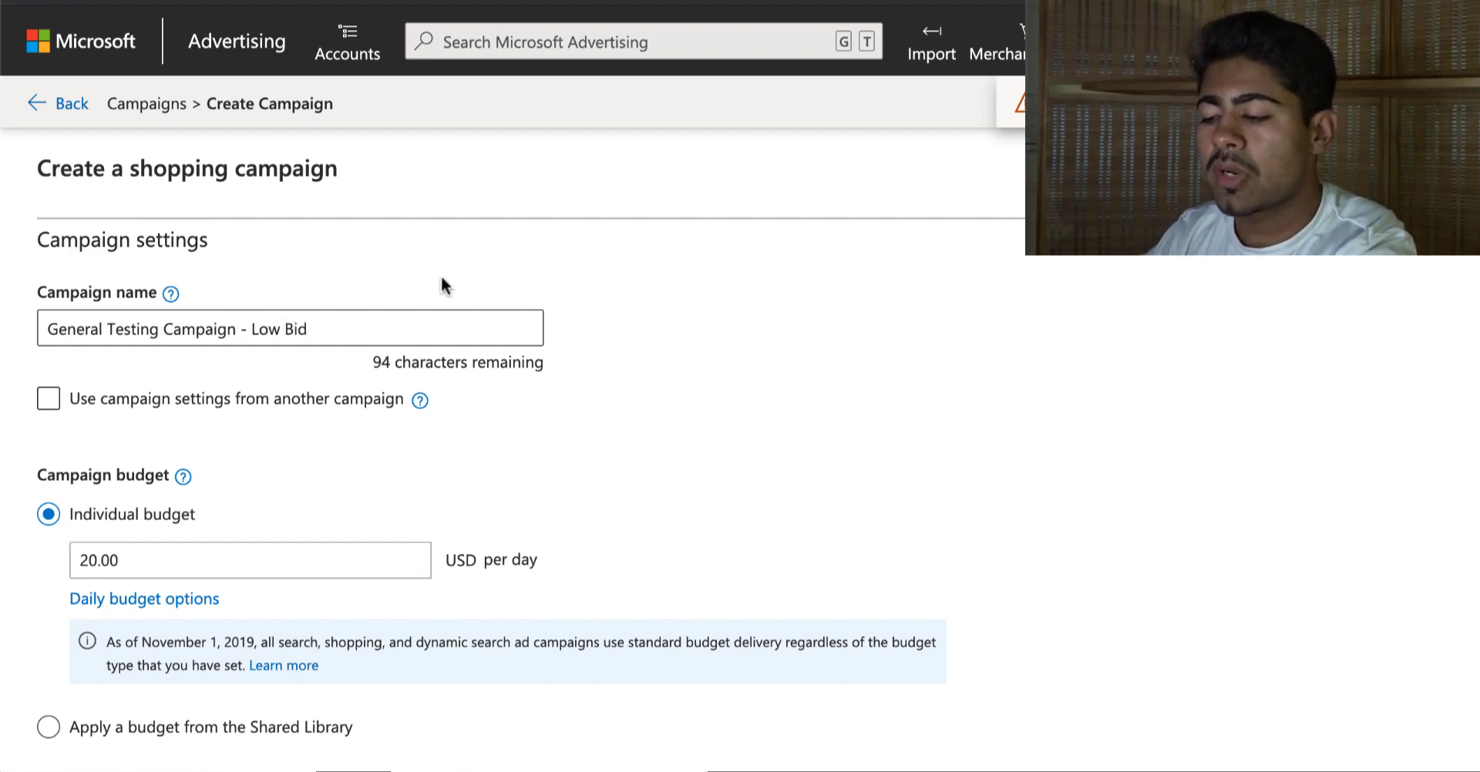
Step: Change the daily budget from 20.00 to 25 USD
scroll(441, 285, "down", 1)
triple_click(338, 452)
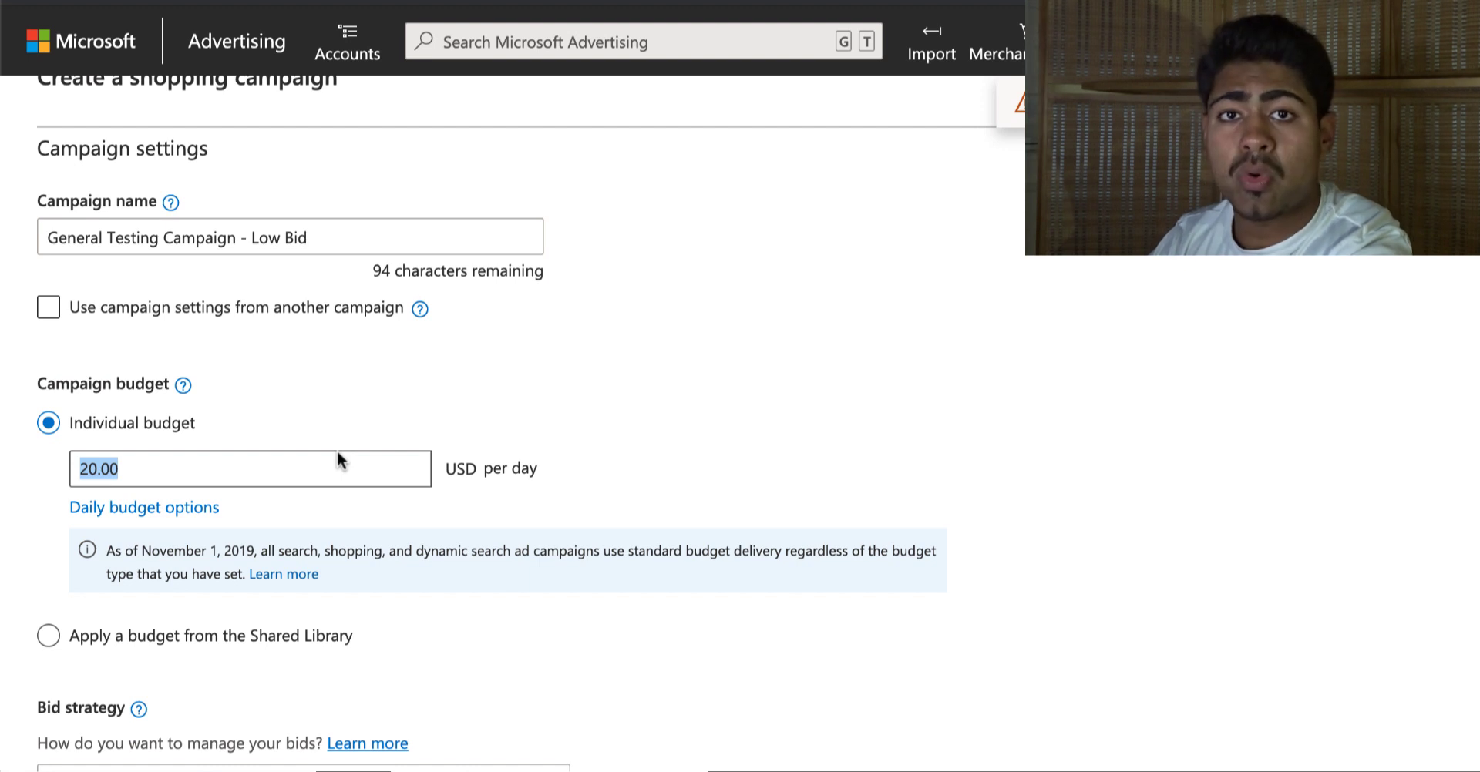
scroll(338, 455, "down", 1)
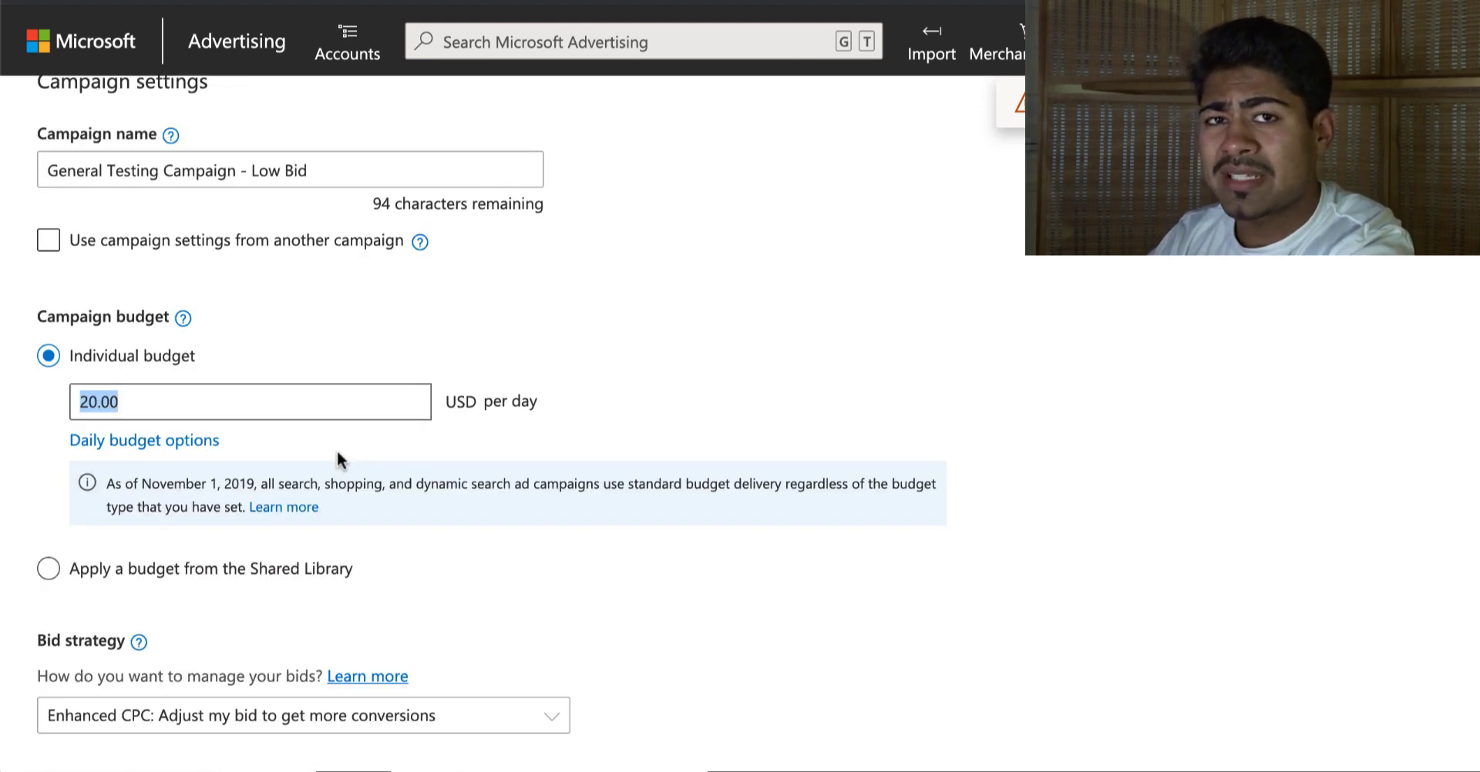
scroll(337, 459, "down", 1)
type("25")
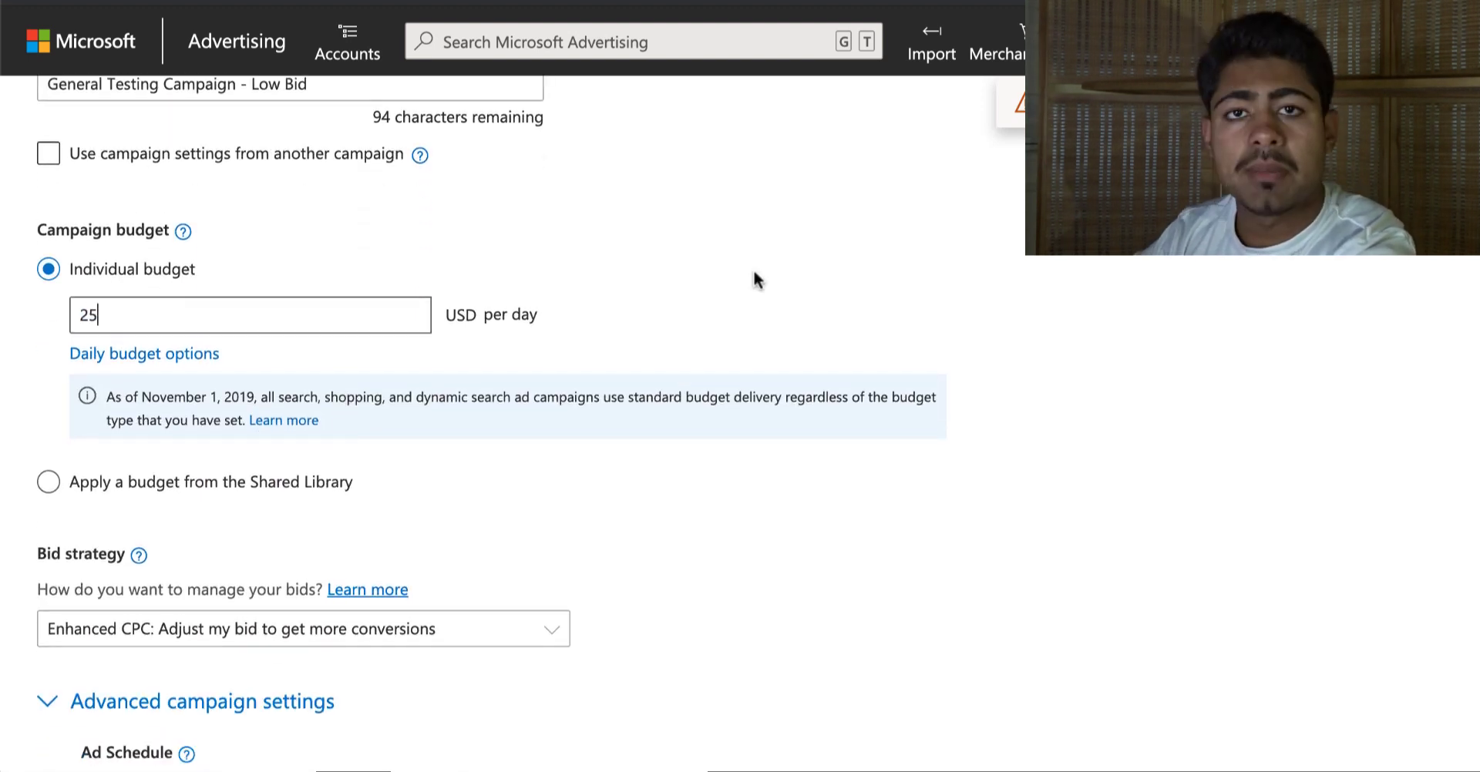
scroll(321, 316, "down", 3)
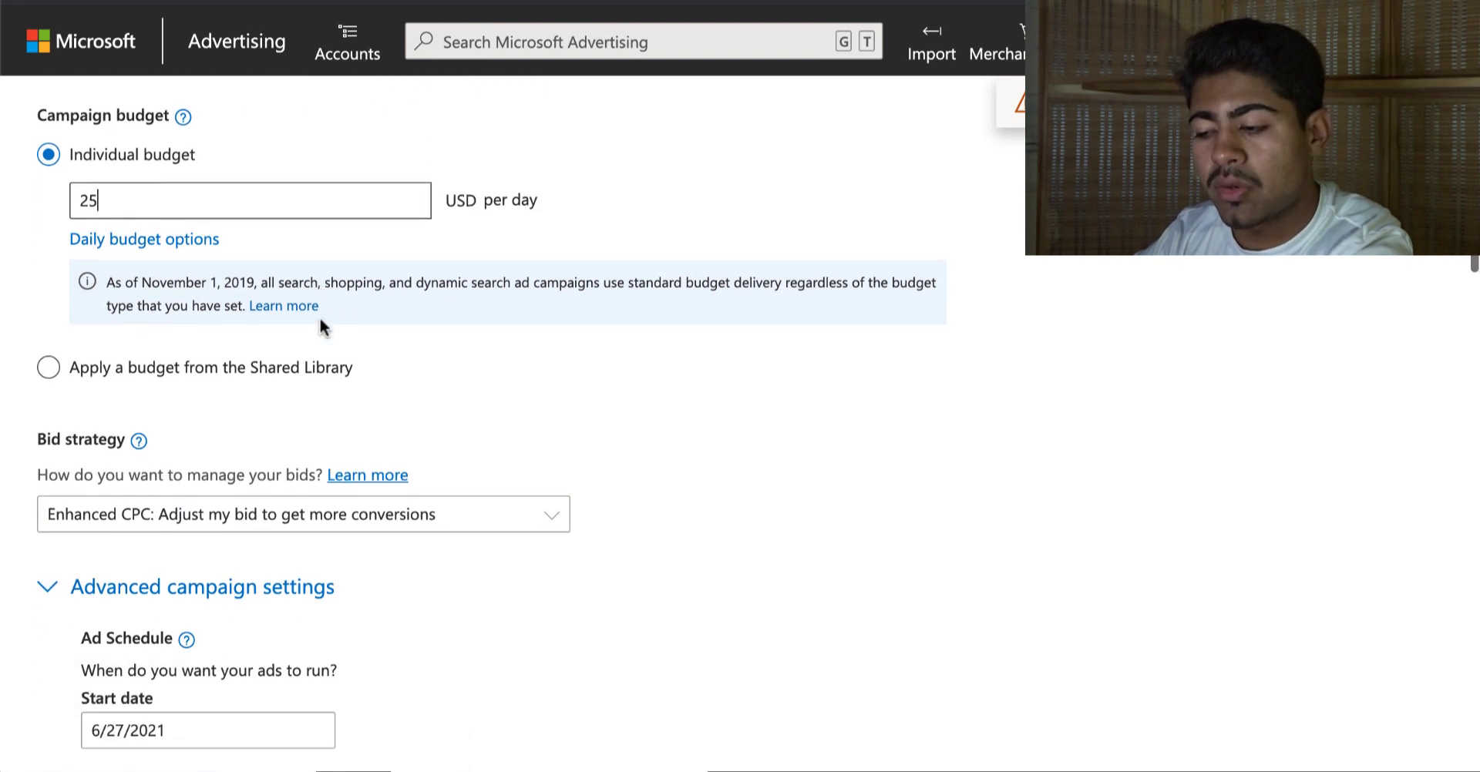
Step: Use Maximize Clicks bidding with a maximum CPC of 0.10 USD
left_click(238, 392)
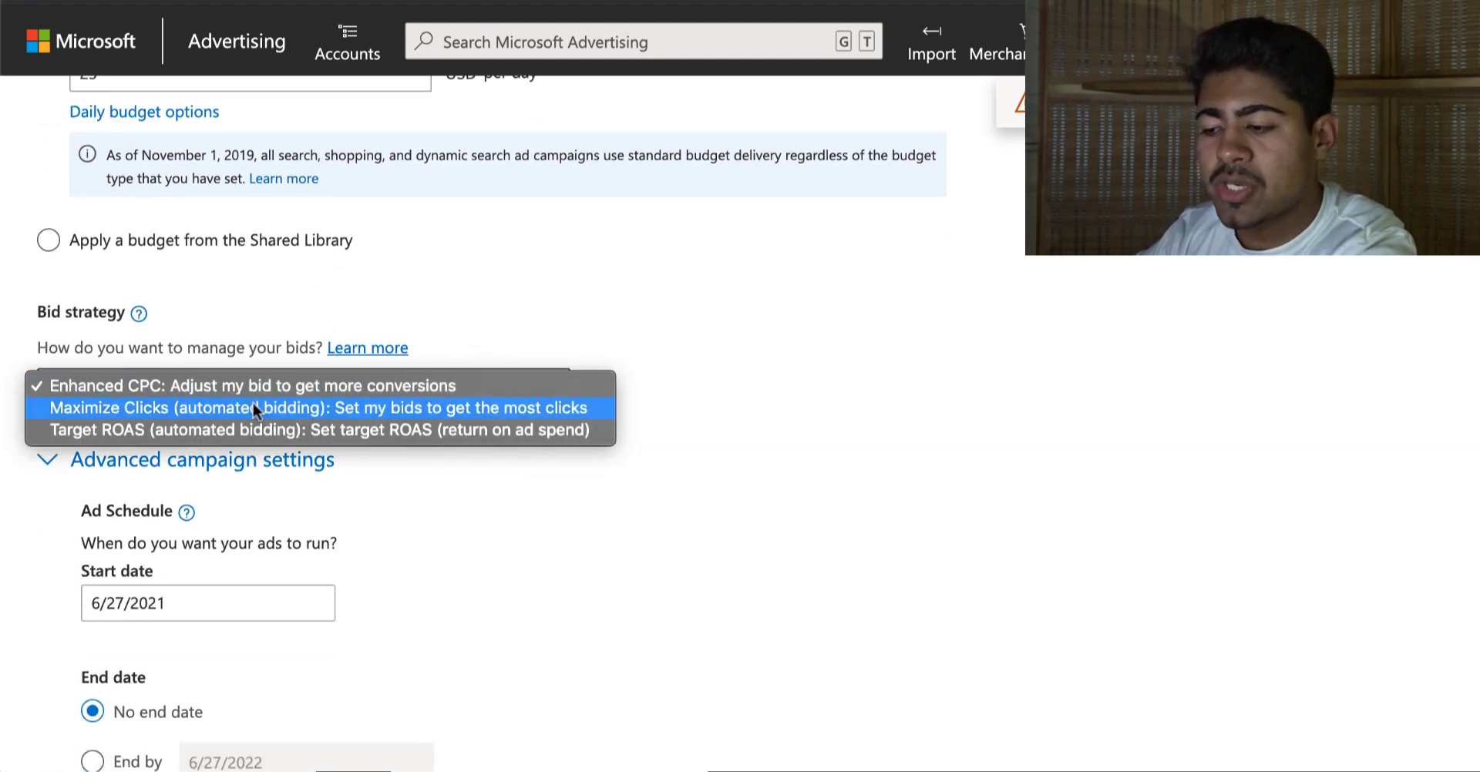
left_click(184, 416)
scroll(183, 412, "down", 1)
left_click(183, 407)
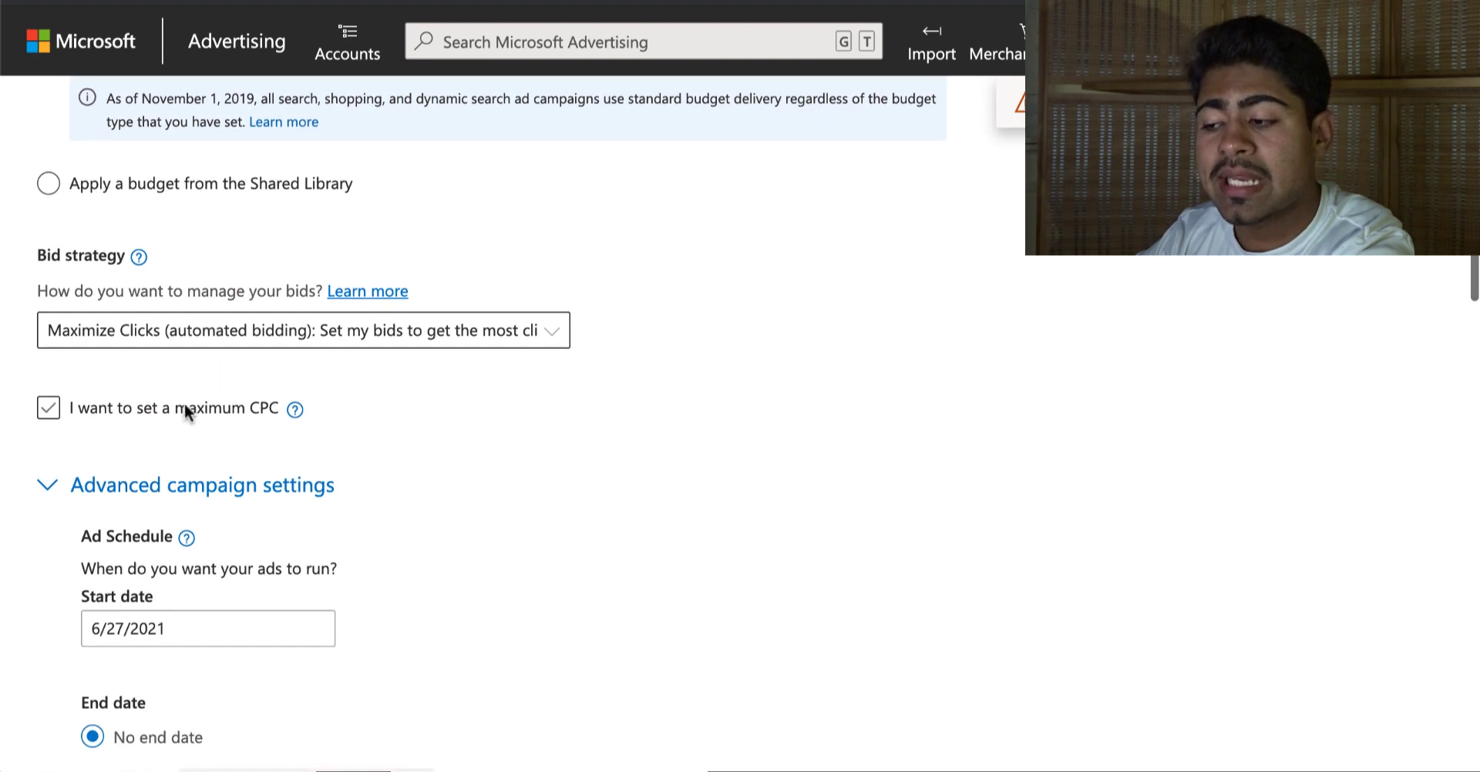
left_click(70, 450)
type("0.")
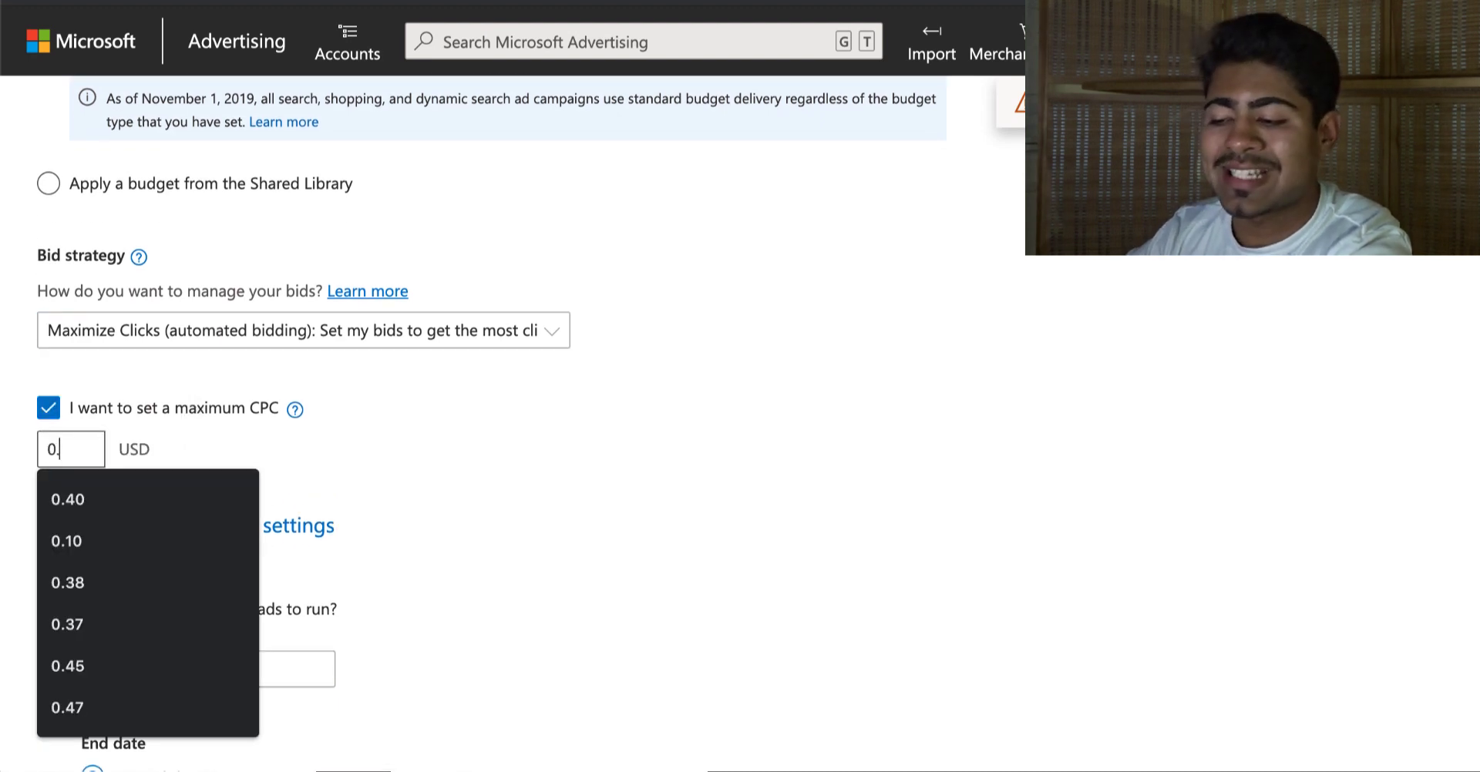
type("10")
left_click(279, 463)
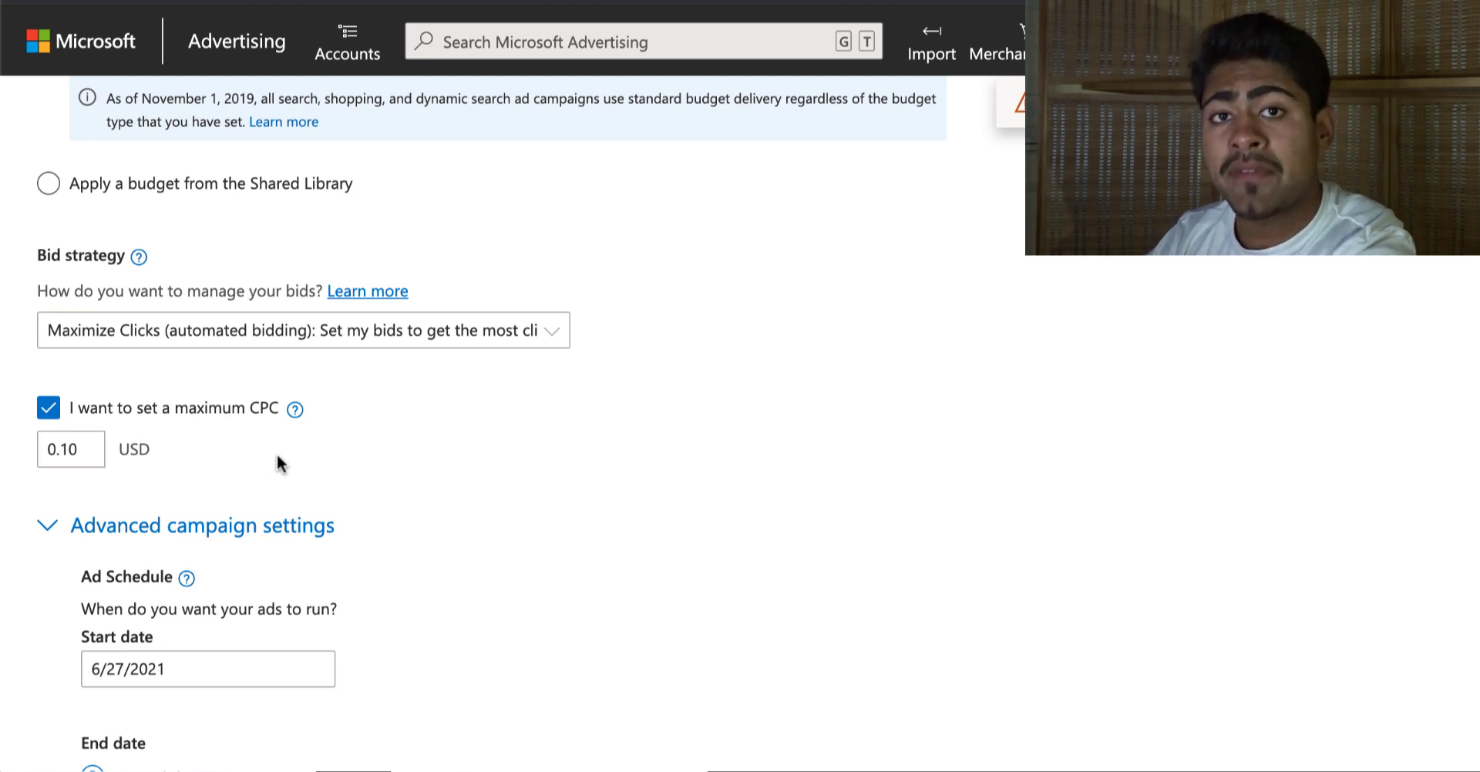
scroll(278, 457, "down", 1)
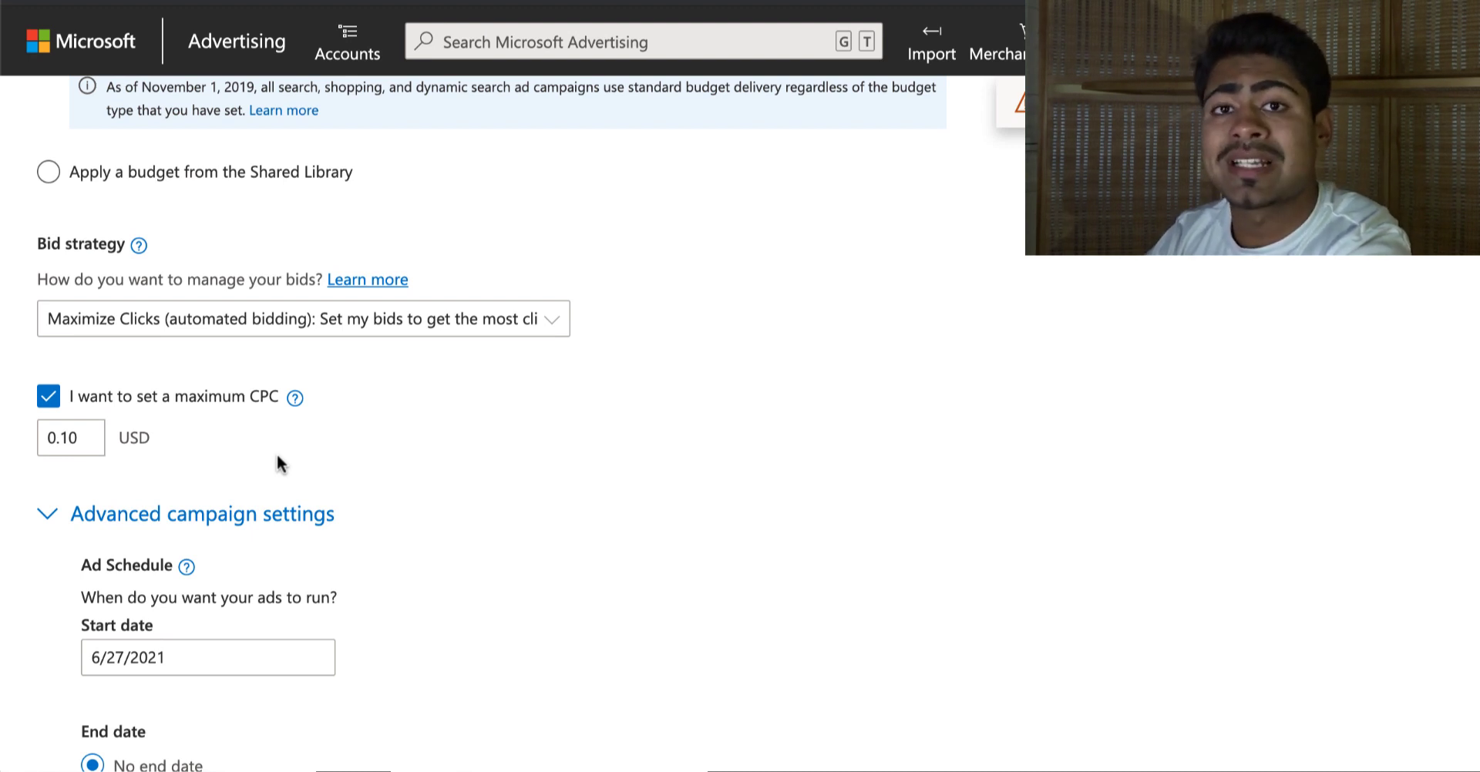
scroll(224, 454, "down", 1)
left_click(68, 366)
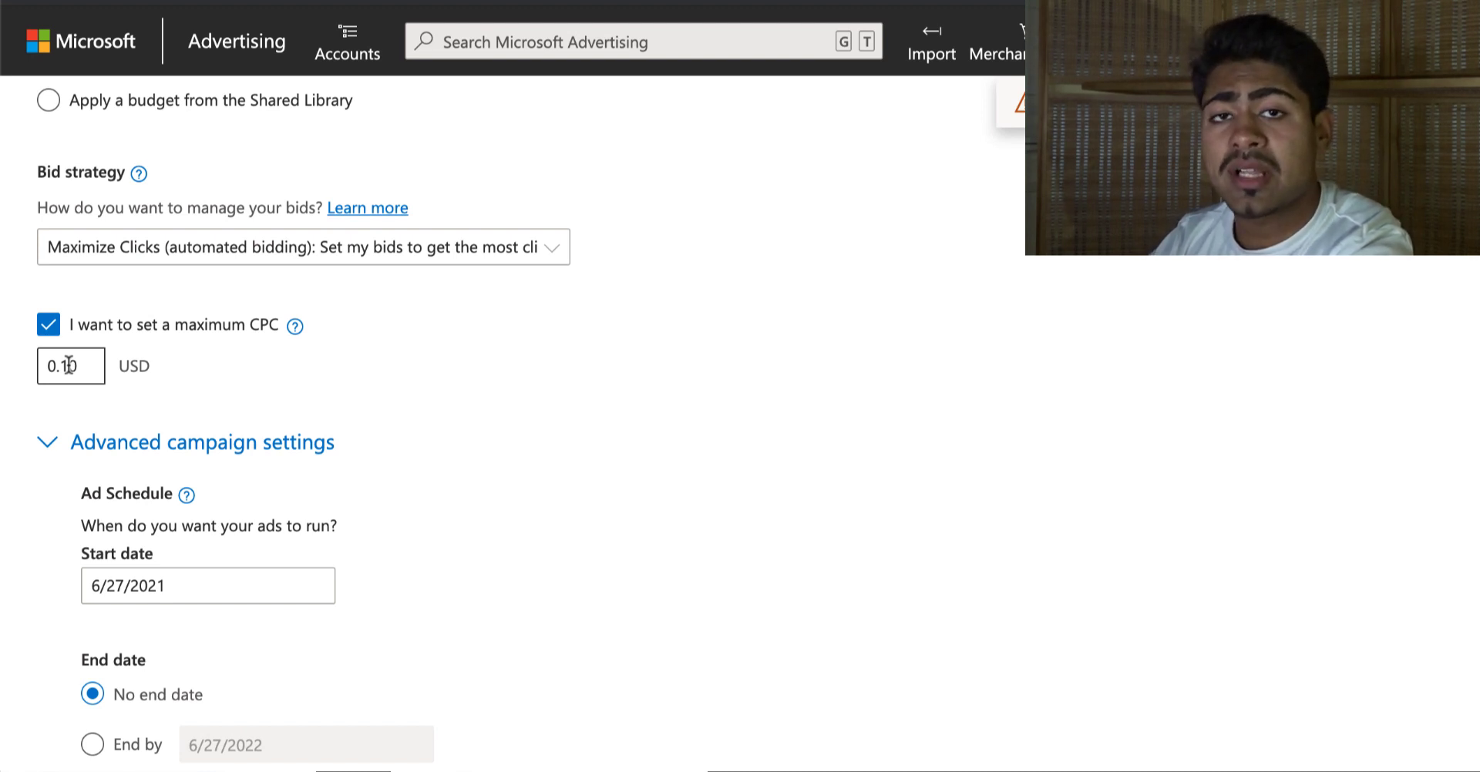
scroll(69, 365, "down", 4)
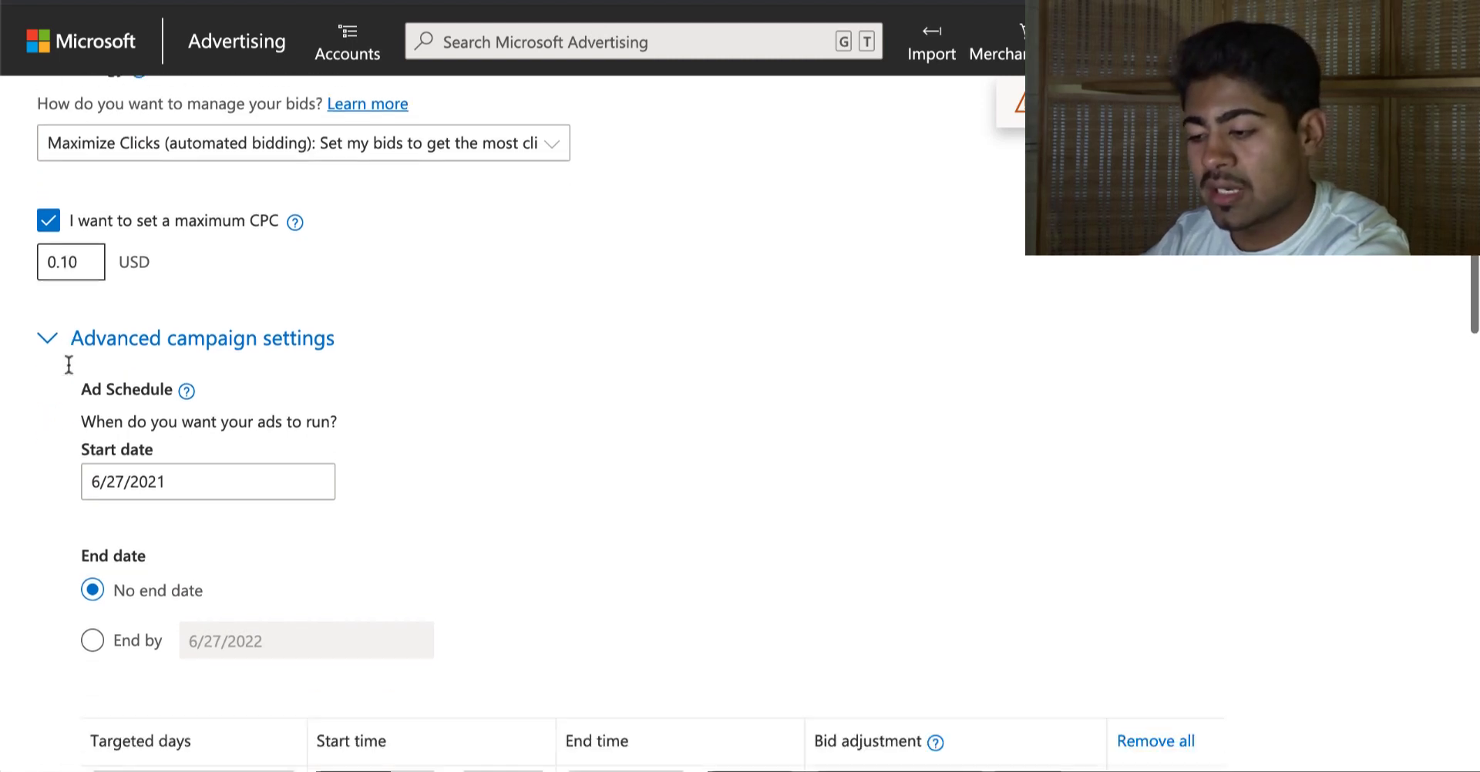
scroll(69, 373, "down", 9)
Step: Limit ad distribution to owned and operated sites only
left_click(104, 422)
scroll(100, 422, "down", 2)
left_click(92, 439)
Step: Lower the default bid from 1.00 to 0.10 USD
scroll(90, 453, "down", 5)
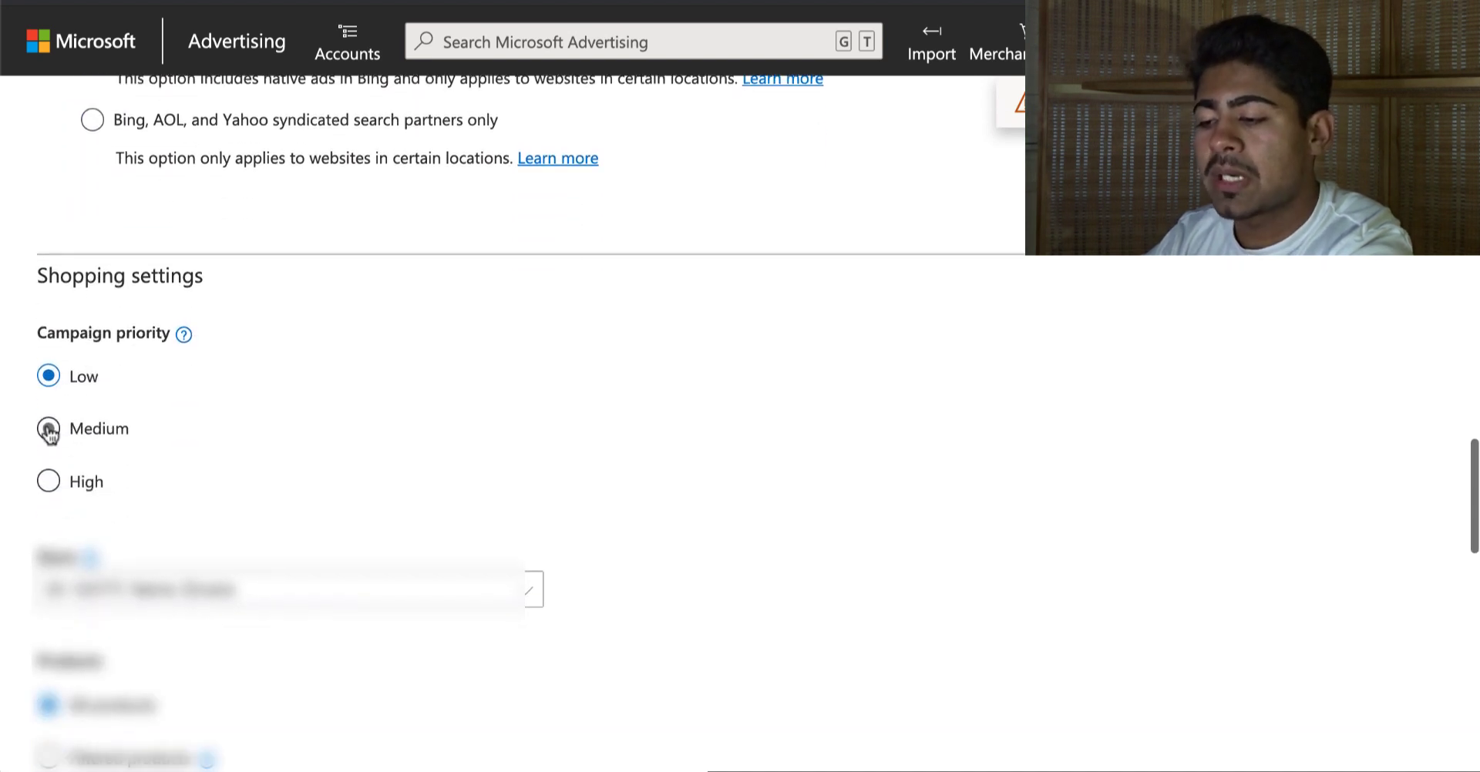
scroll(49, 369, "down", 5)
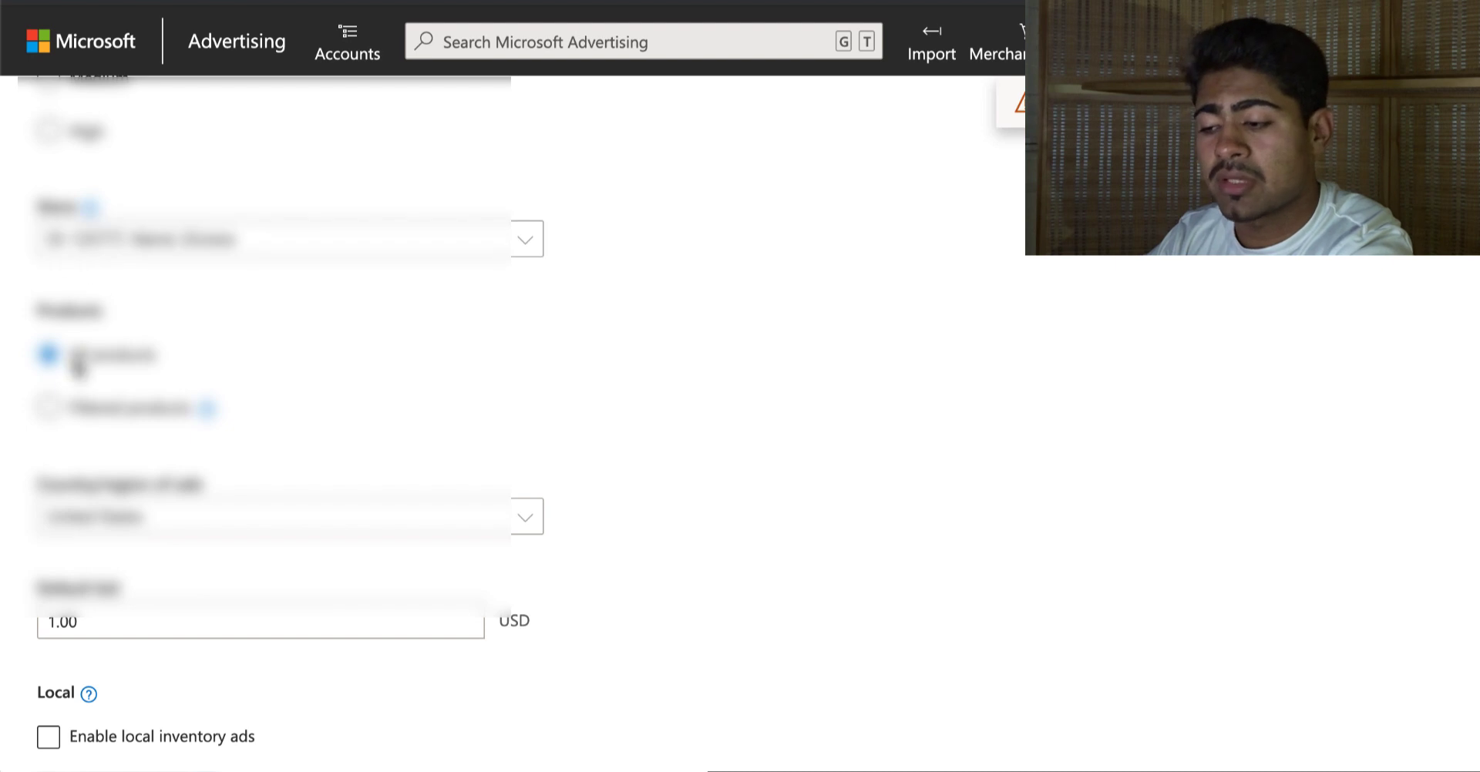
scroll(68, 365, "down", 1)
double_click(68, 507)
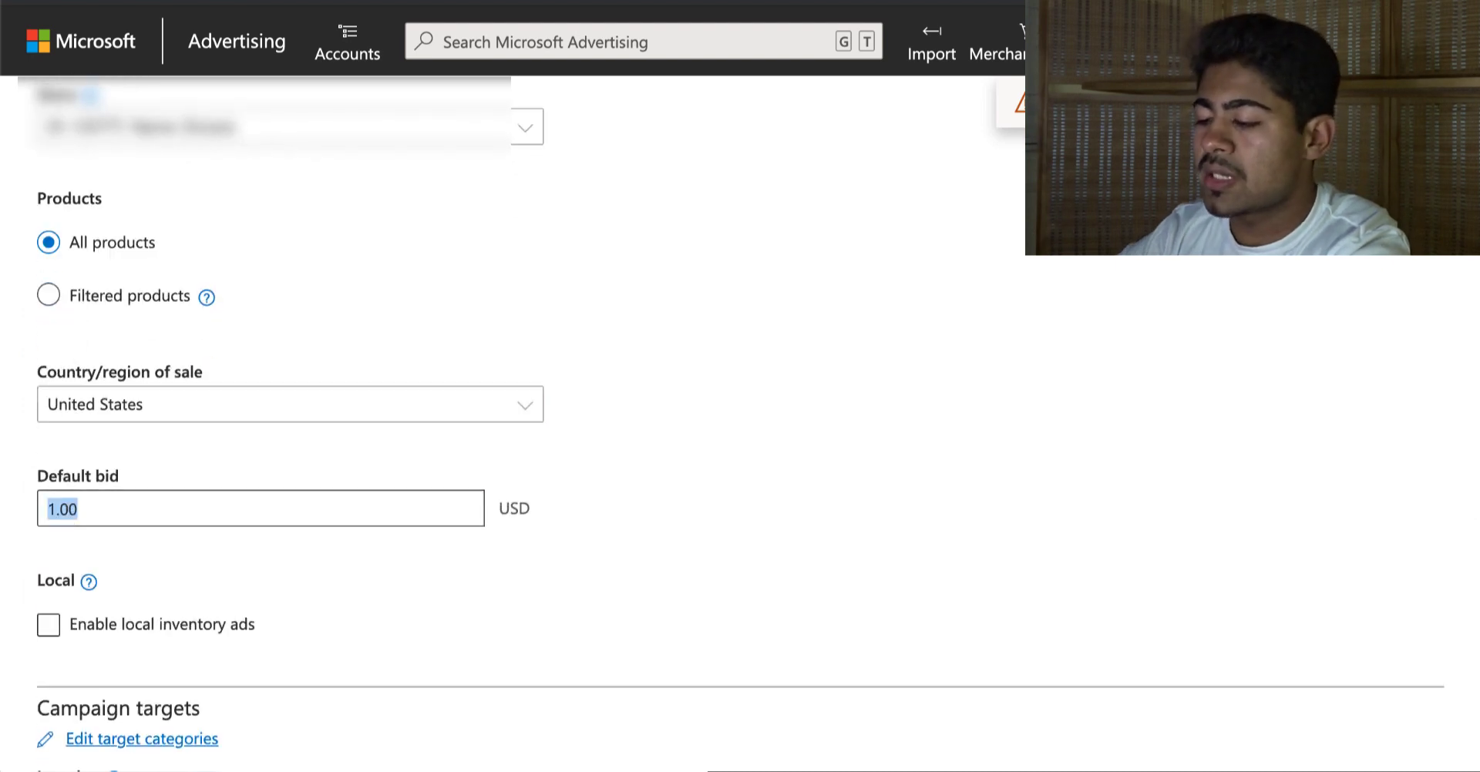
type("0.")
scroll(134, 308, "down", 8)
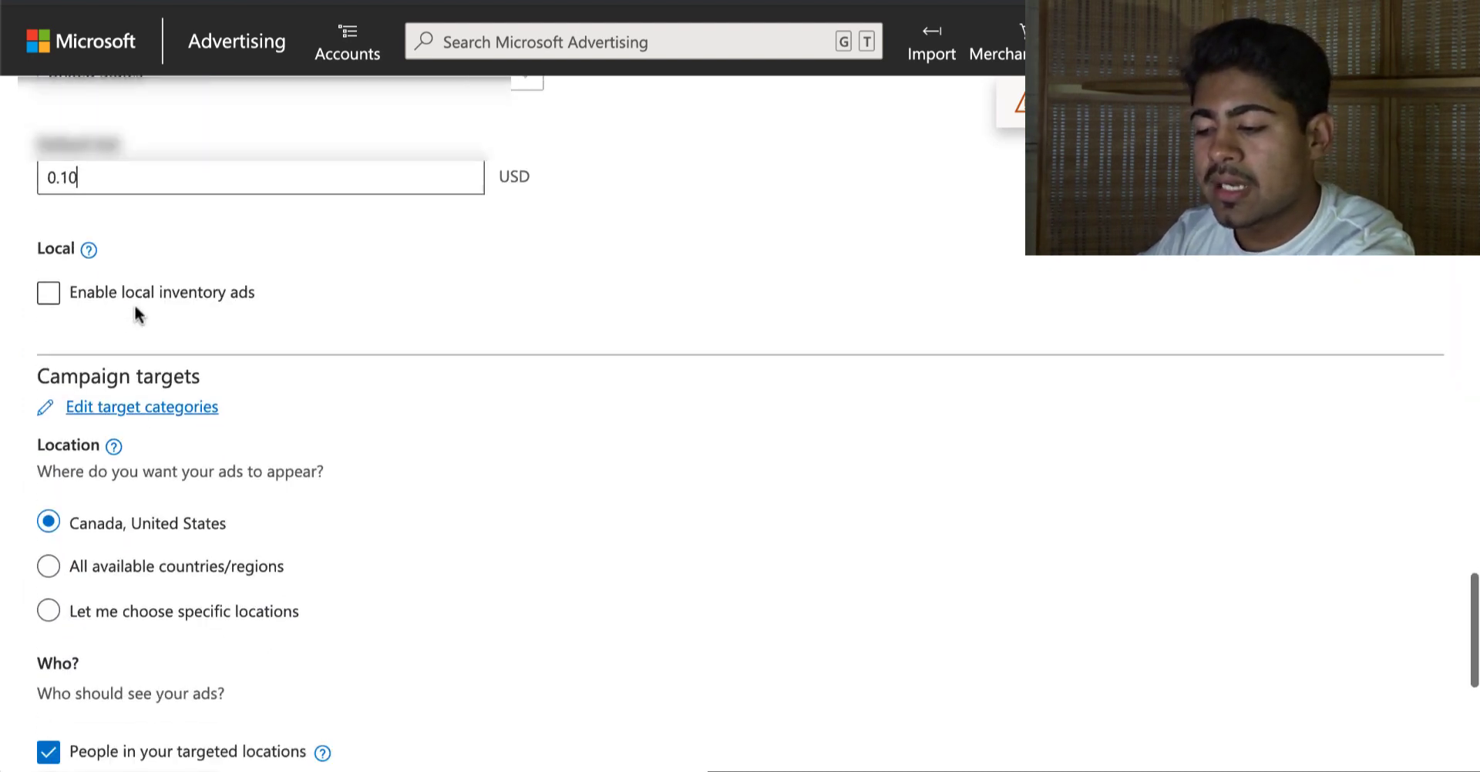
Step: Target only the United States, excluding people merely searching about it, and finish location editing
left_click(107, 371)
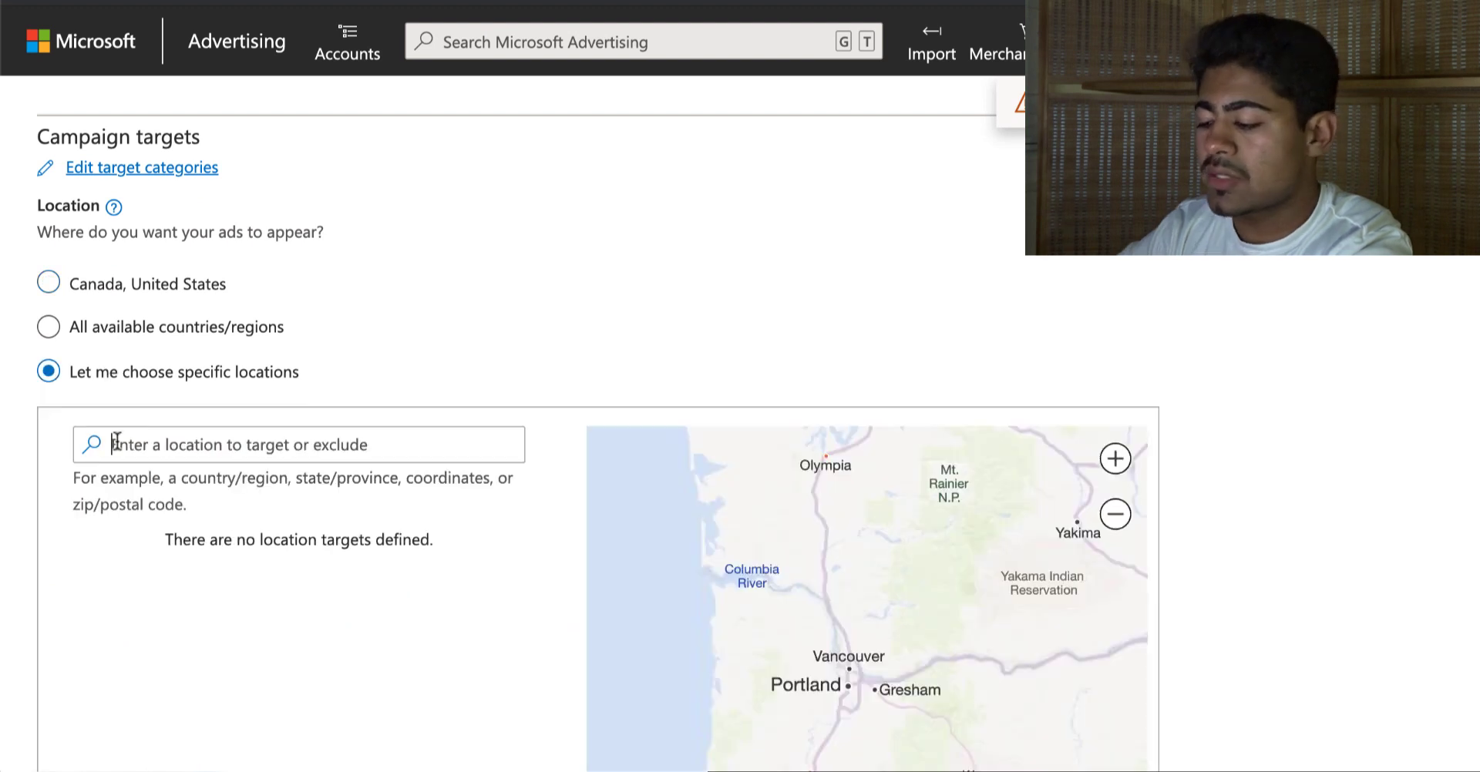
type("Ui")
type("ited")
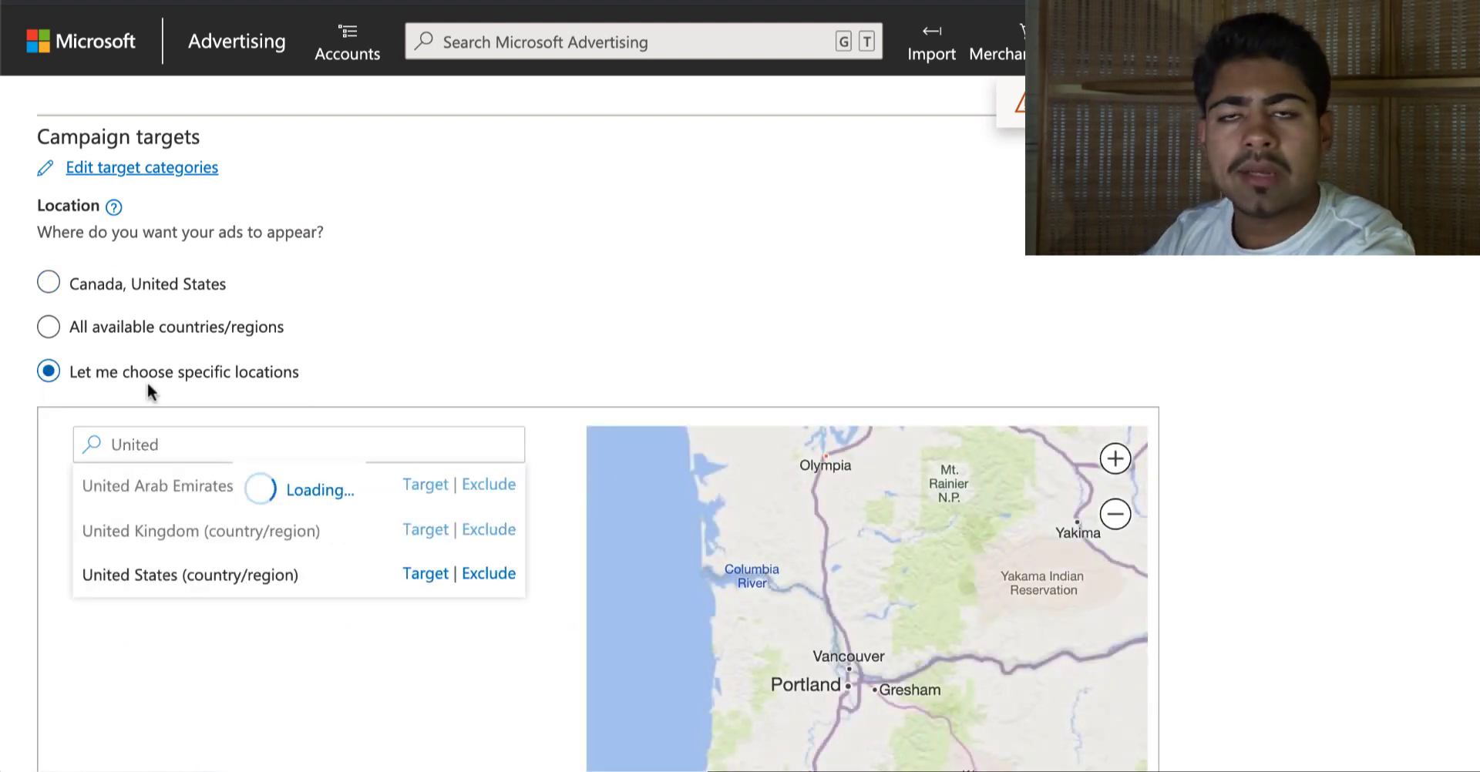
scroll(320, 362, "down", 2)
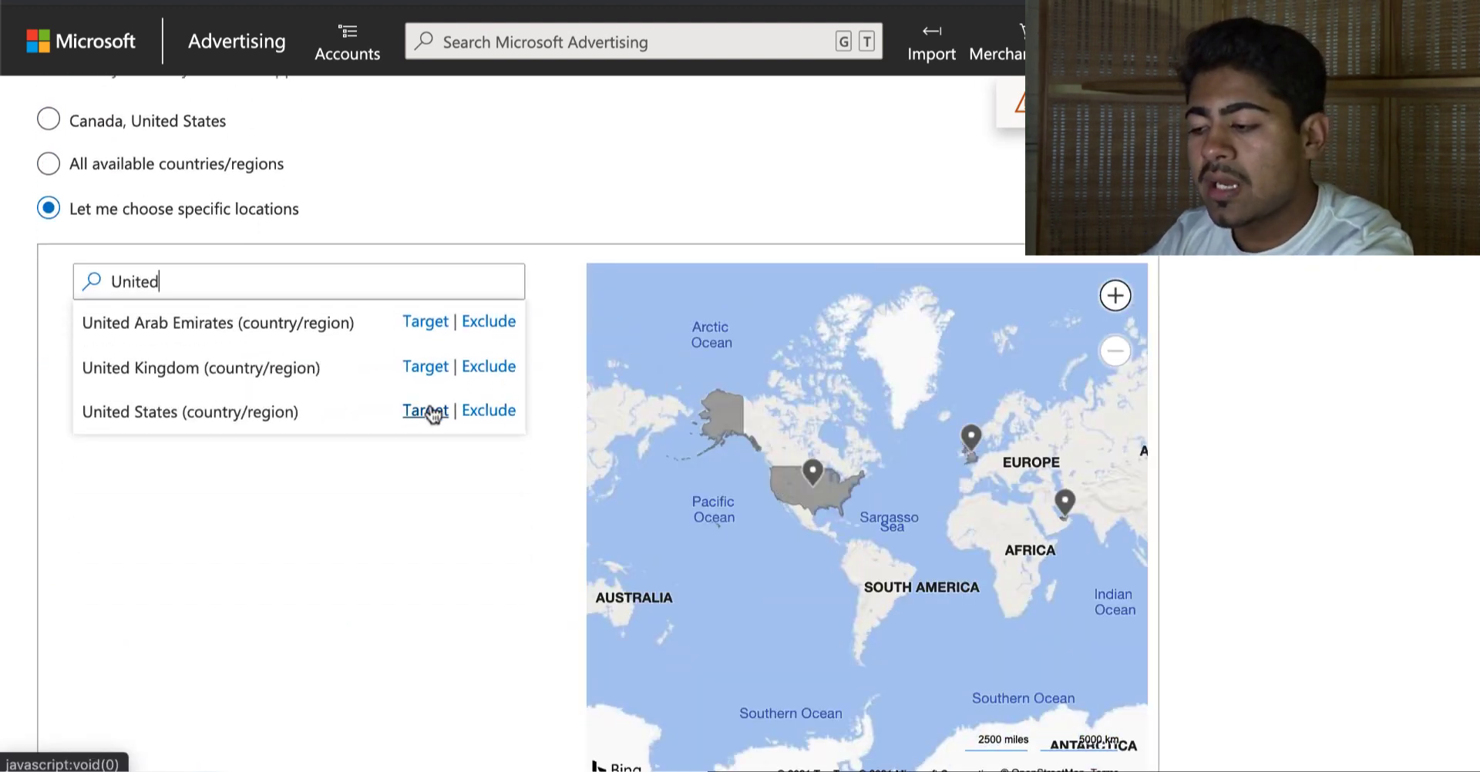
left_click(425, 411)
scroll(413, 485, "down", 4)
scroll(413, 483, "down", 4)
left_click(48, 433)
left_click(77, 490)
scroll(72, 492, "down", 1)
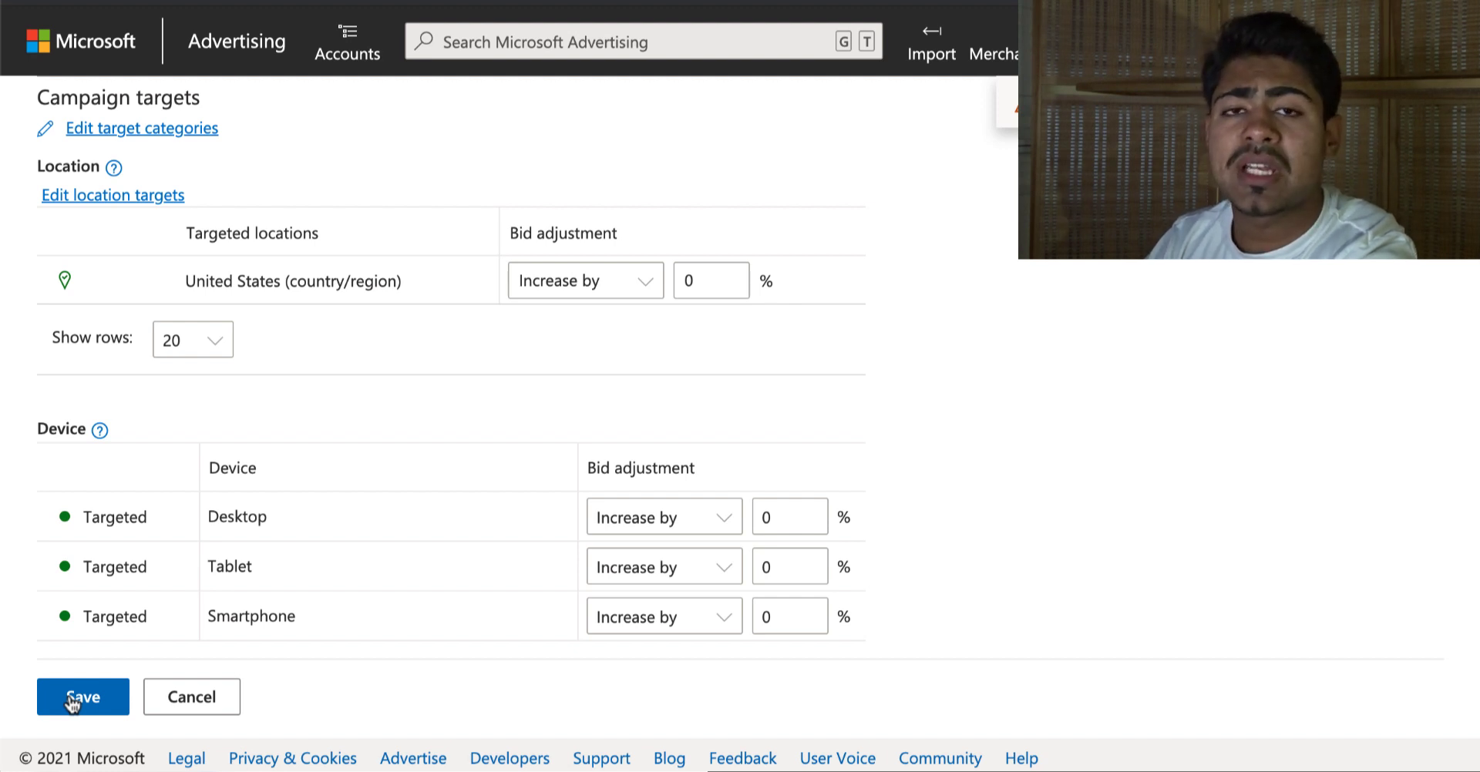
scroll(86, 653, "up", 8)
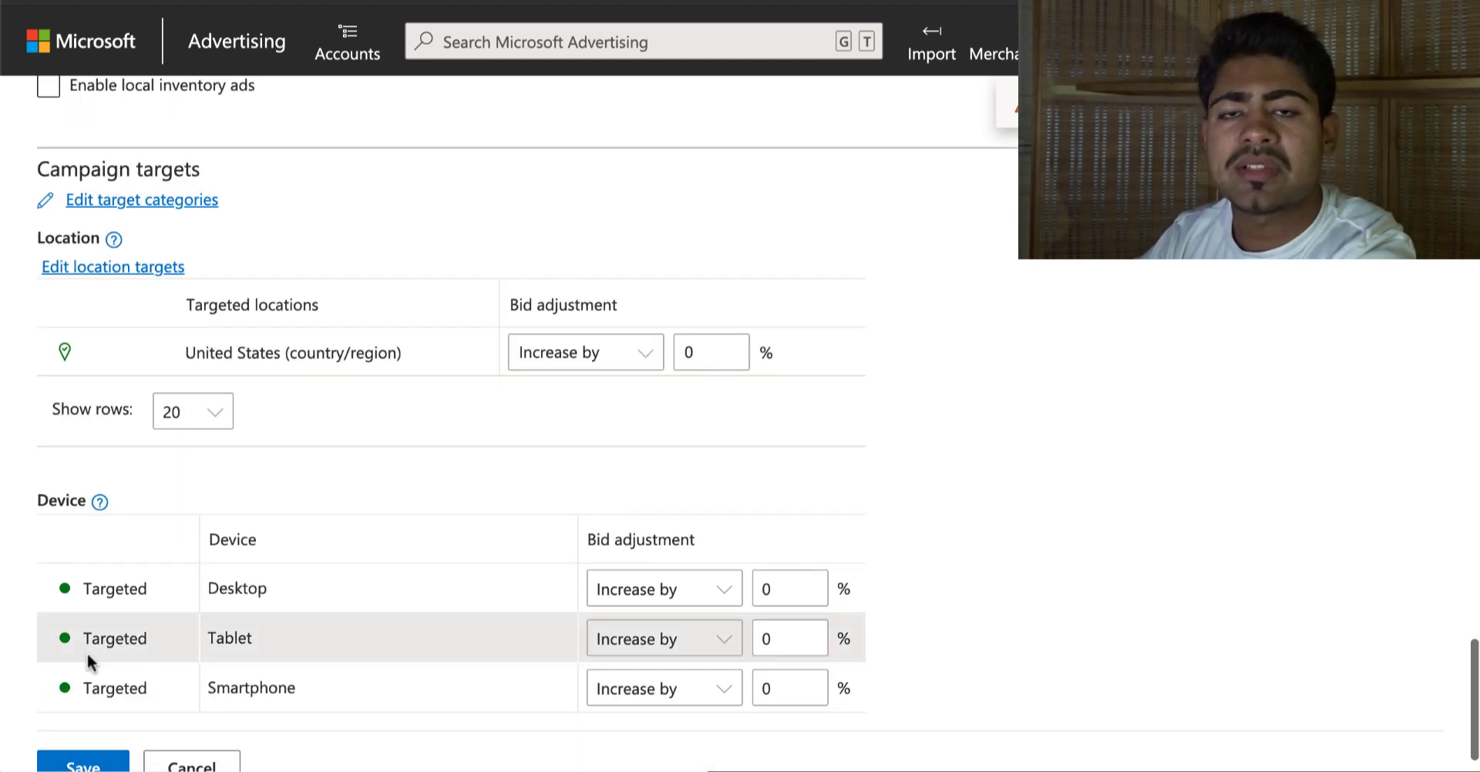